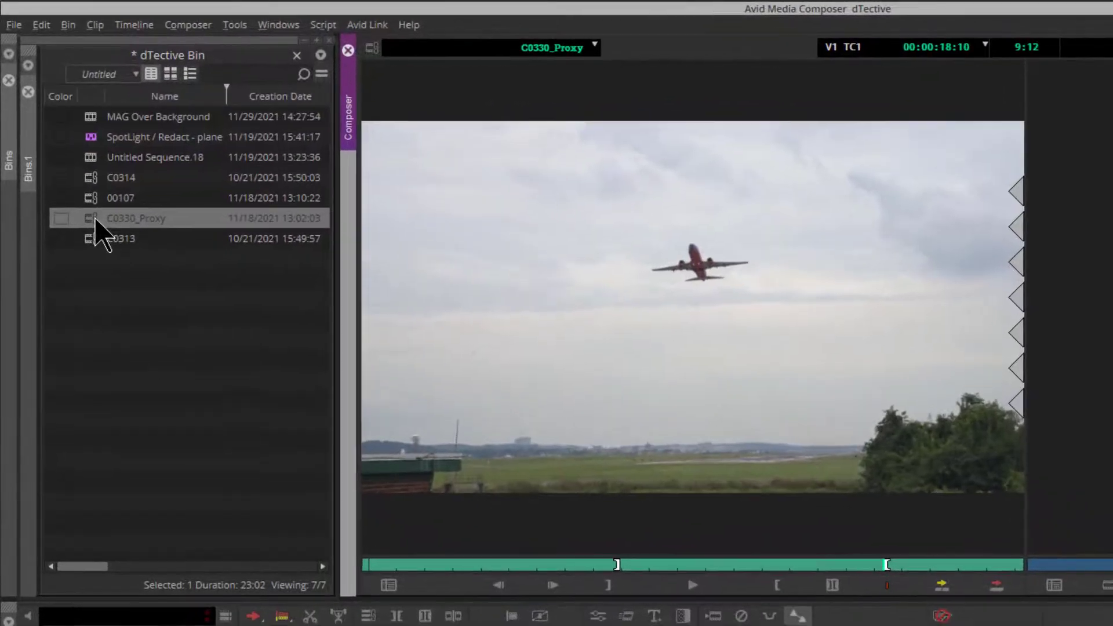
Mark new In and Out points around the airplane's takeoff in the C0330_Proxy source clip.
{"action": "left_click_drag", "start_coordinate": [488, 456], "coordinate": [443, 459]}
{"action": "left_click_drag", "start_coordinate": [550, 571], "coordinate": [898, 575]}
{"action": "left_click", "coordinate": [606, 589]}
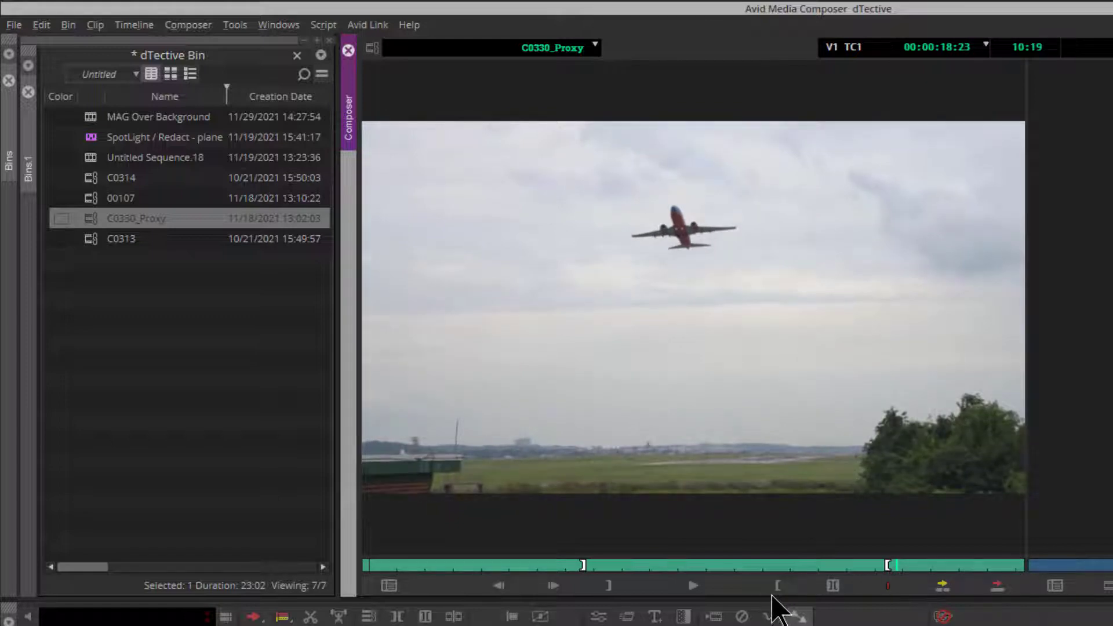
{"action": "left_click", "coordinate": [775, 589]}
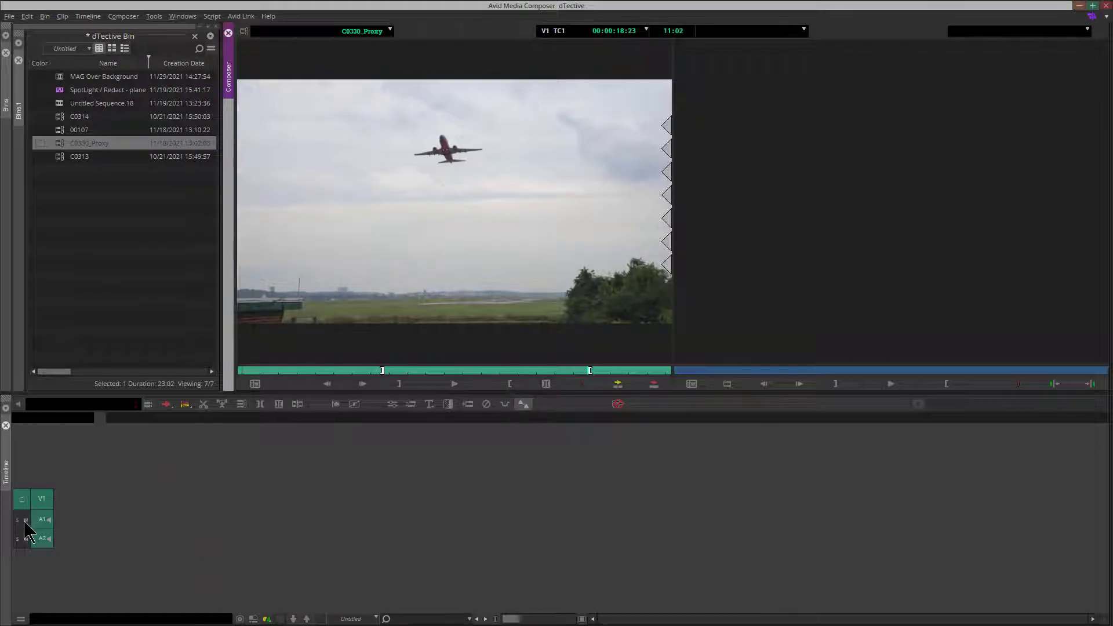
Disable source audio tracks A1 and A2, and edit only the marked video of C0330_Proxy into the empty timeline as a new sequence.
{"action": "left_click", "coordinate": [41, 520]}
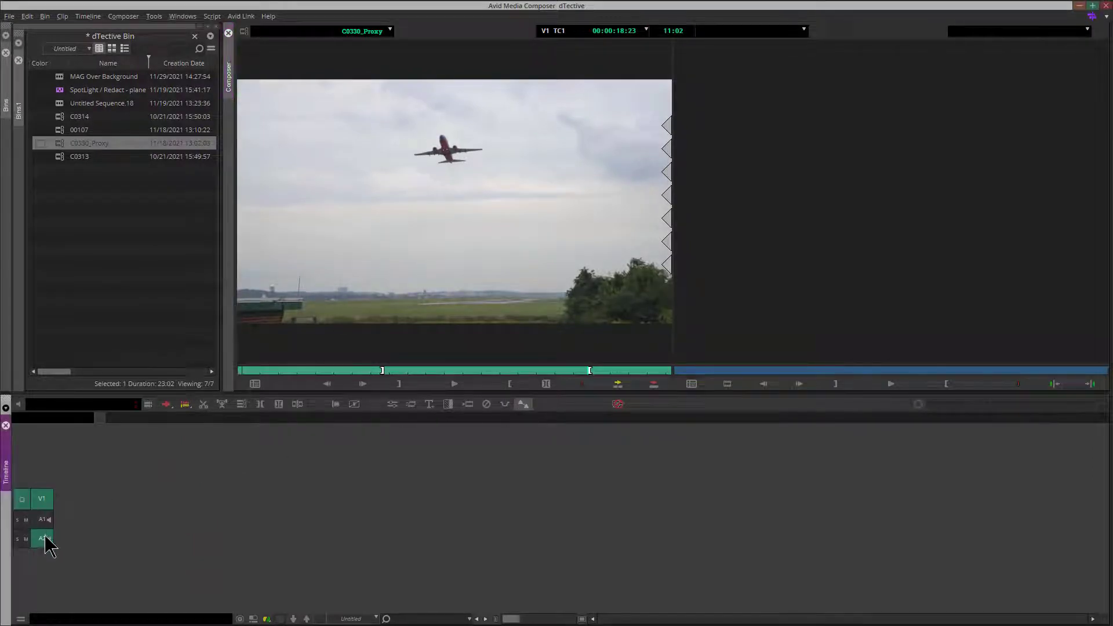
{"action": "left_click", "coordinate": [45, 539]}
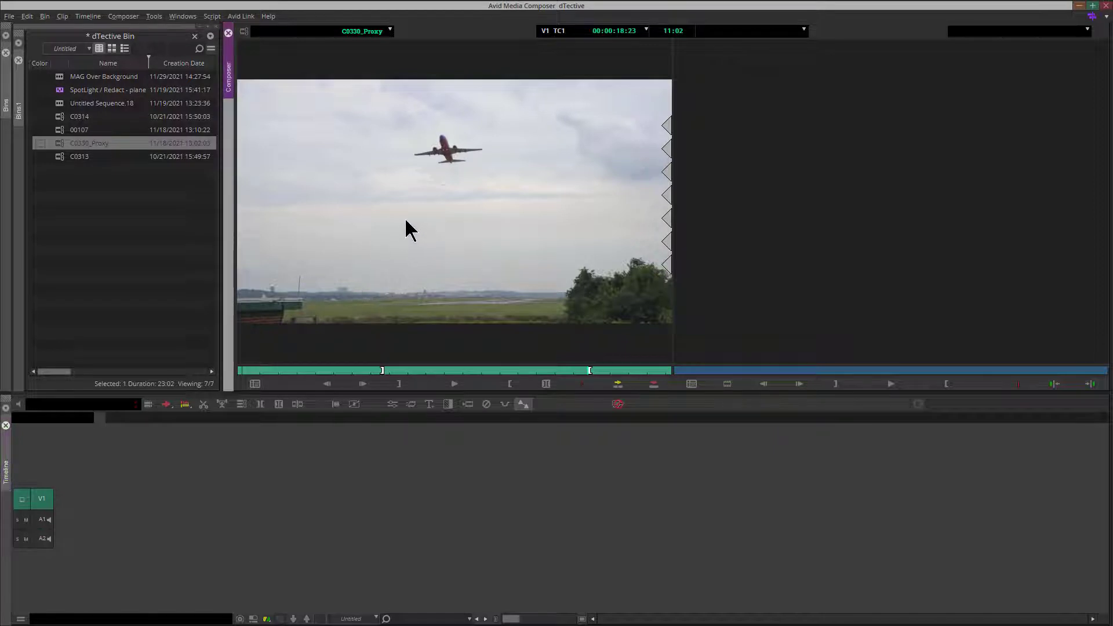
{"action": "left_click_drag", "start_coordinate": [405, 219], "coordinate": [322, 427]}
{"action": "left_click_drag", "start_coordinate": [113, 508], "coordinate": [115, 508]}
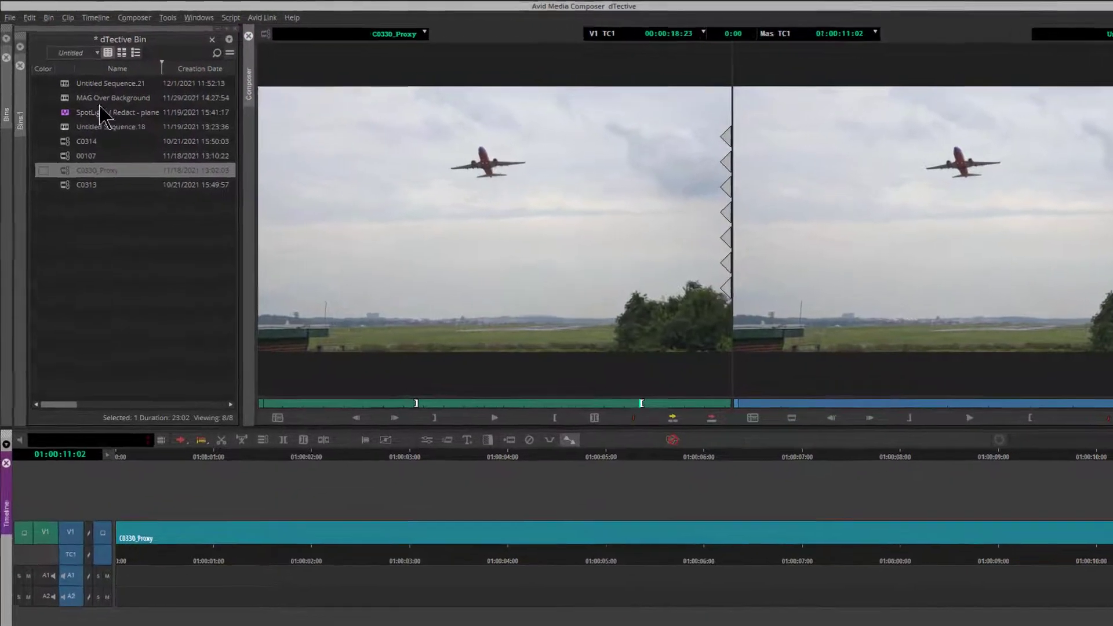
Rename the new sequence in the dTective Bin as Magnifi.
{"action": "left_click", "coordinate": [58, 77]}
{"action": "left_click", "coordinate": [94, 126]}
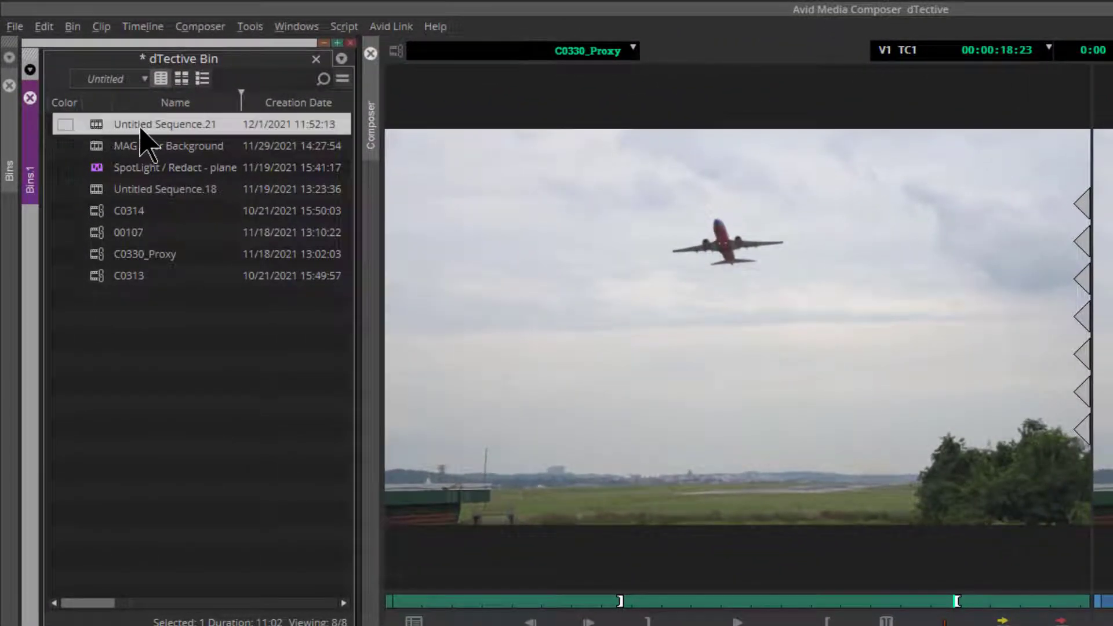
{"action": "left_click", "coordinate": [141, 129]}
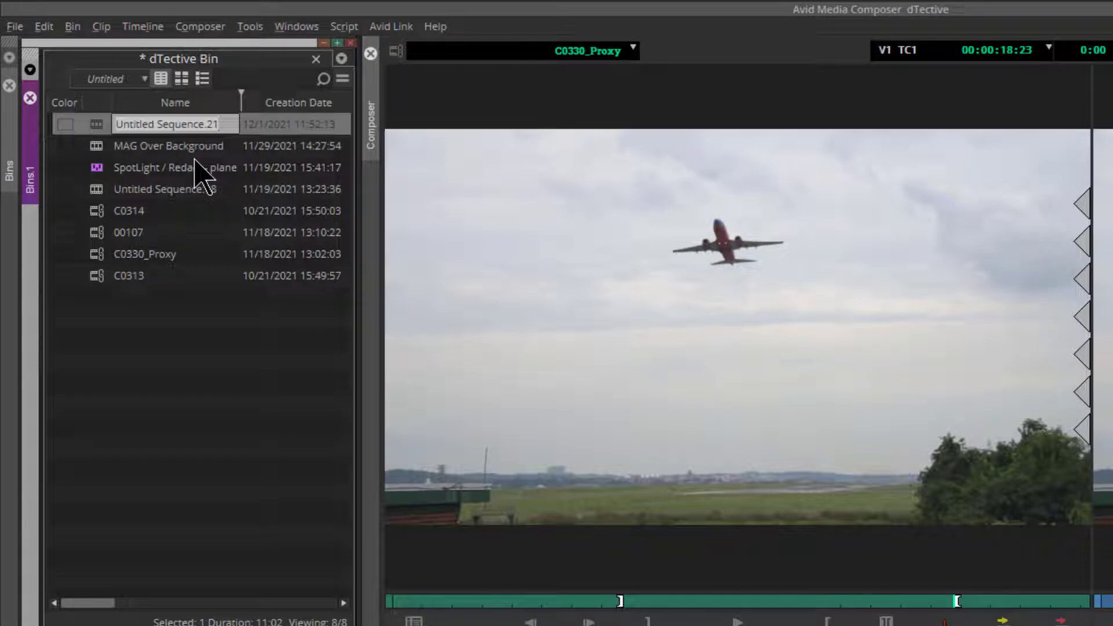
{"action": "type", "text": "Magnifi"}
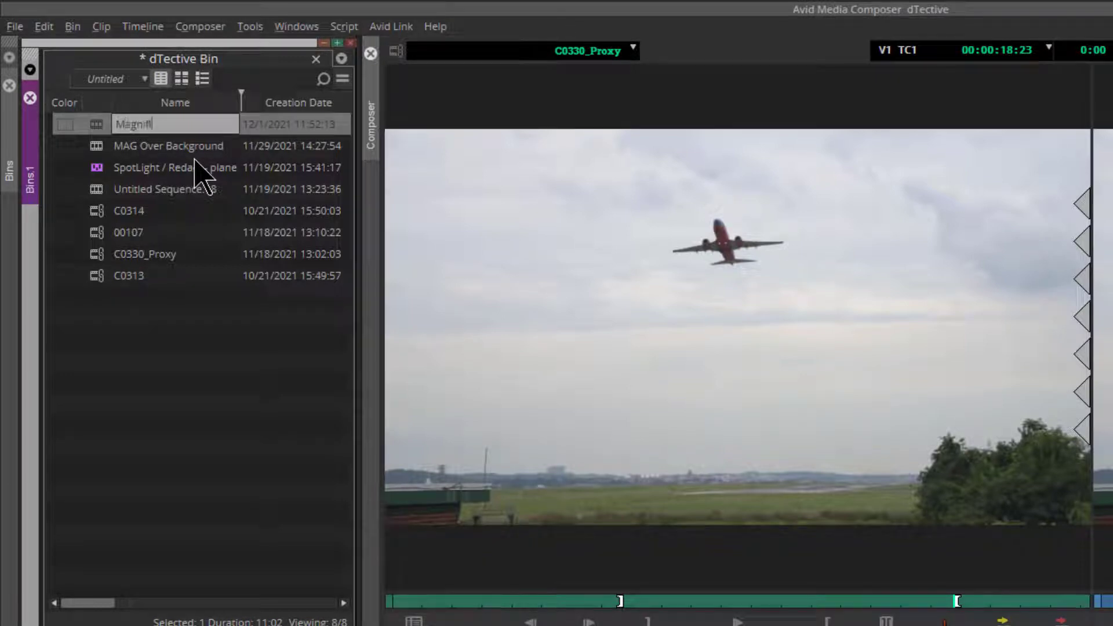
{"action": "key", "text": "Return"}
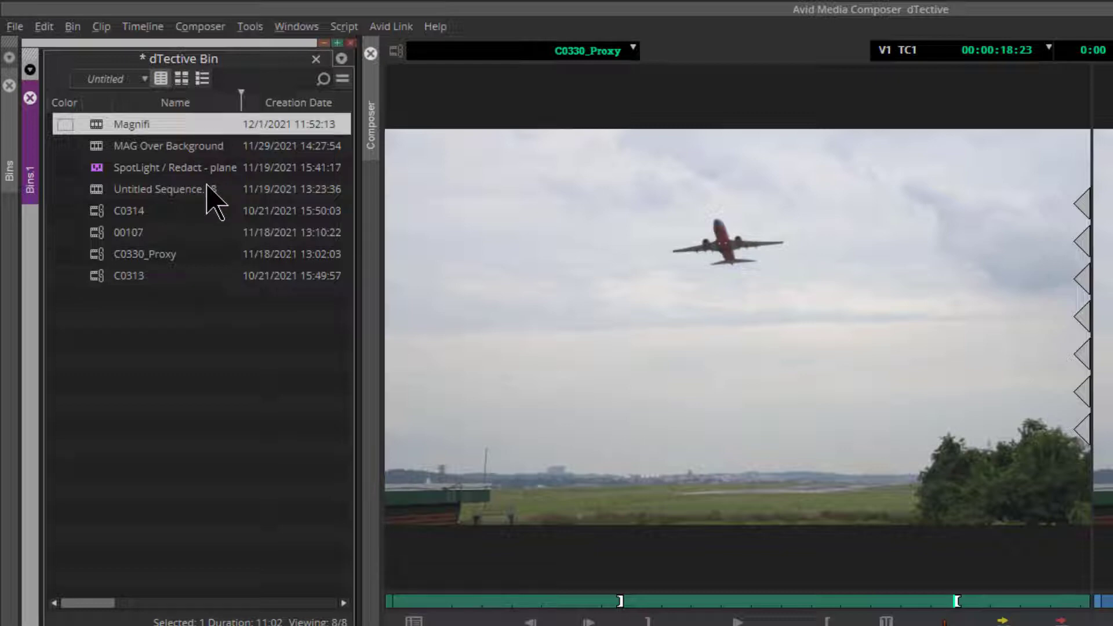
Open the Effect Palette and show the DTective filters, including MAGNIFi.
{"action": "left_click", "coordinate": [253, 27]}
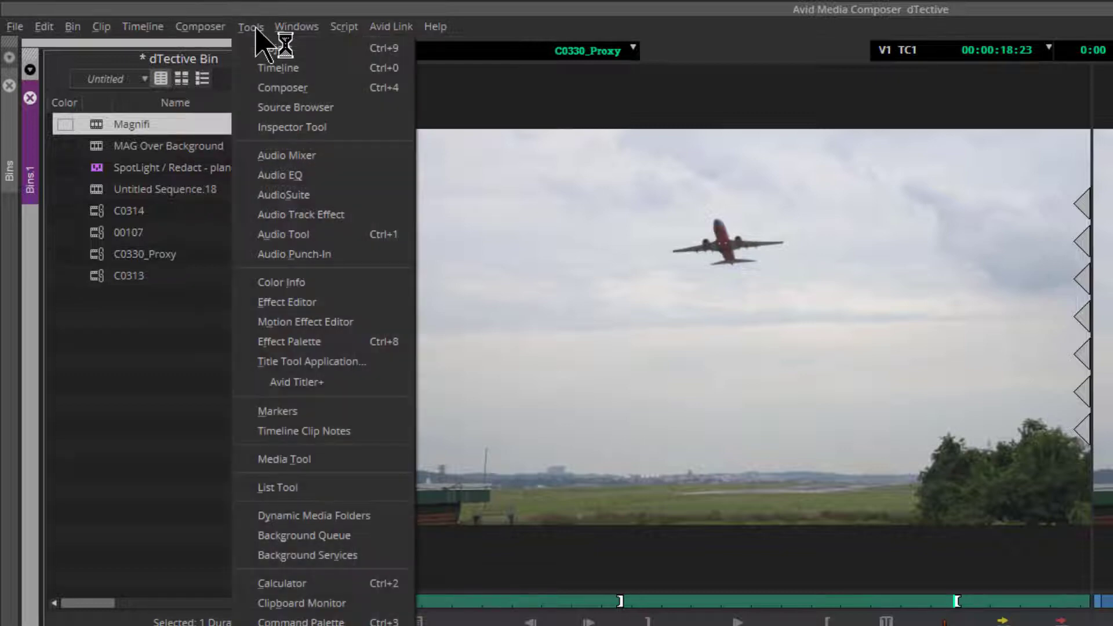
{"action": "left_click", "coordinate": [382, 342]}
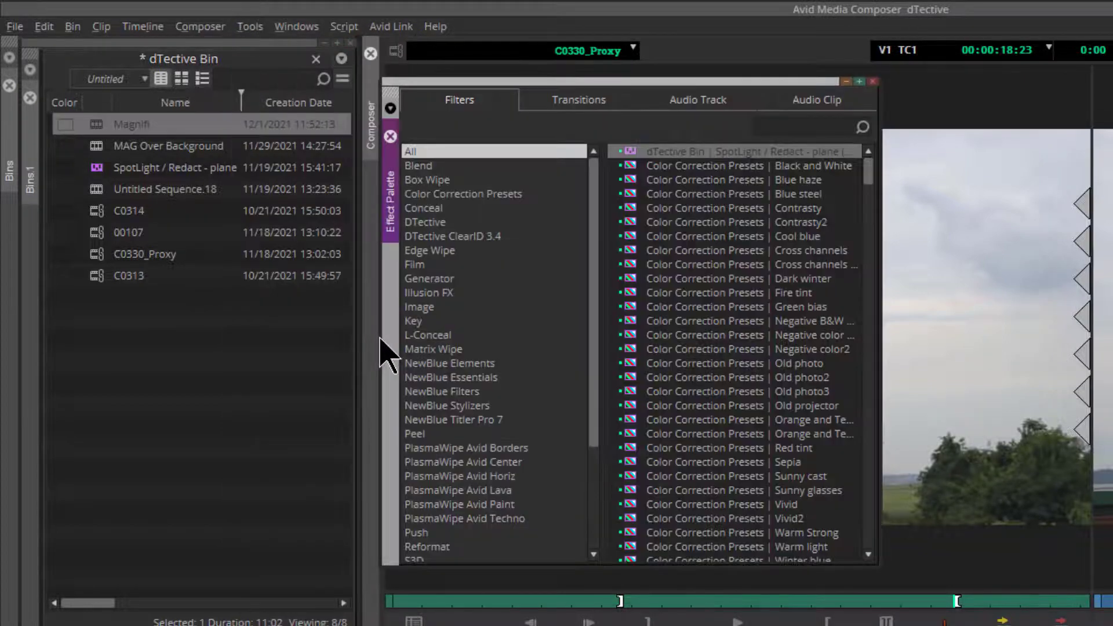
{"action": "left_click", "coordinate": [432, 223]}
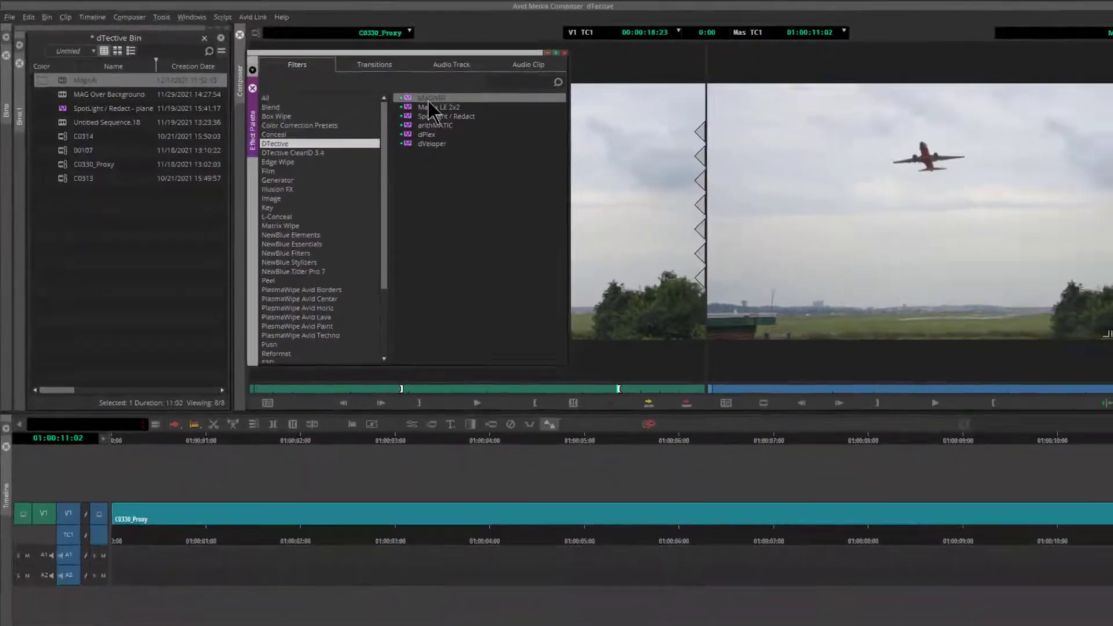
{"action": "left_click", "coordinate": [633, 153]}
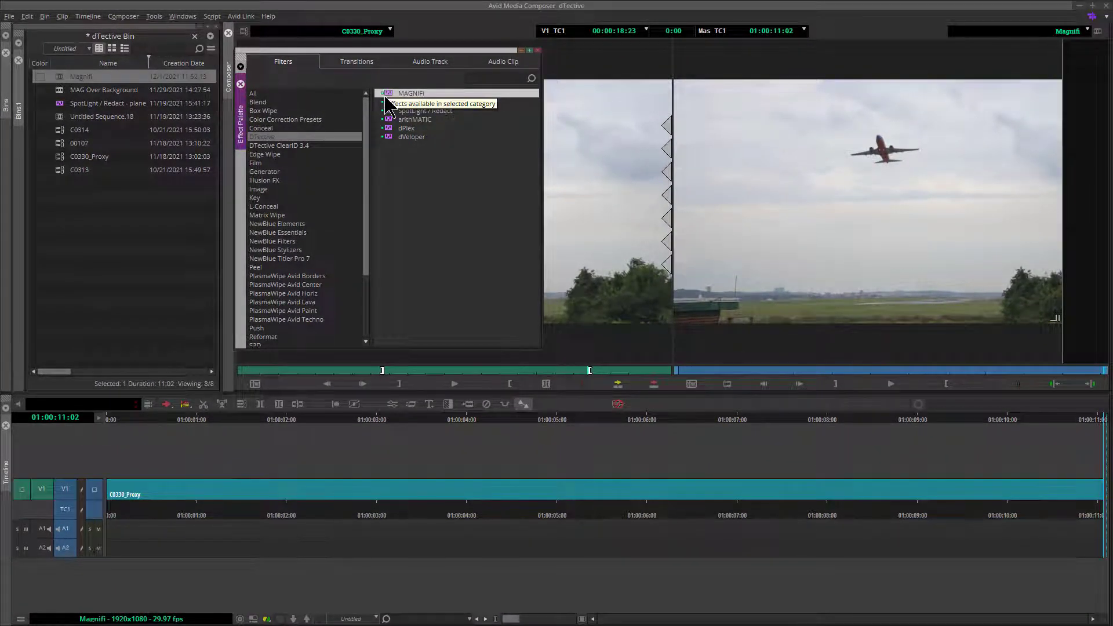
{"action": "left_click_drag", "start_coordinate": [387, 103], "coordinate": [265, 496]}
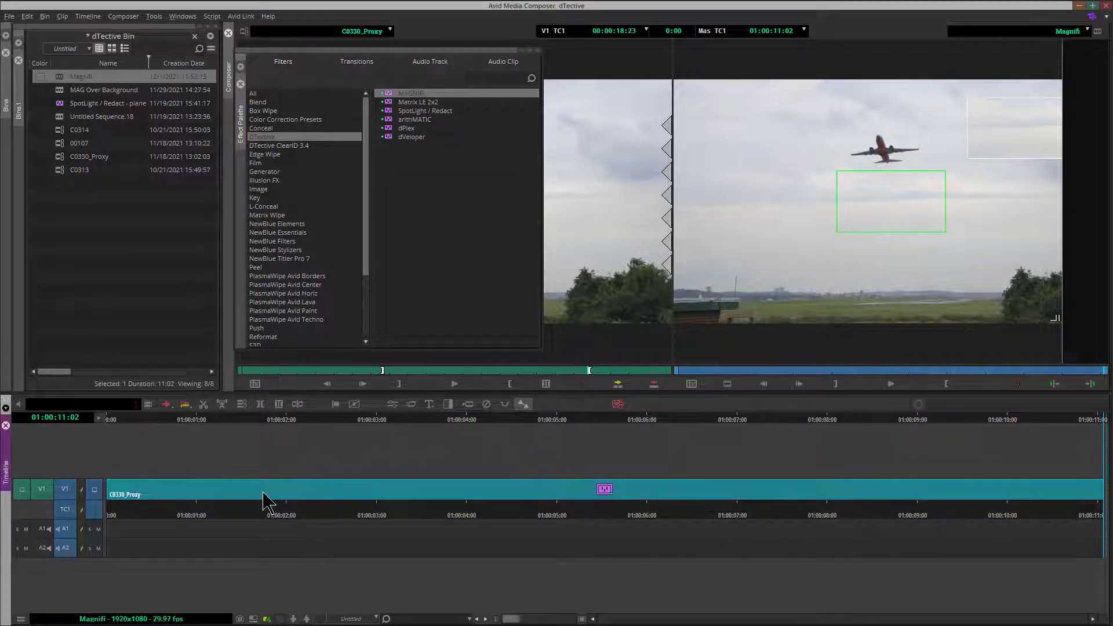
{"action": "left_click", "coordinate": [27, 17]}
{"action": "left_click", "coordinate": [48, 29]}
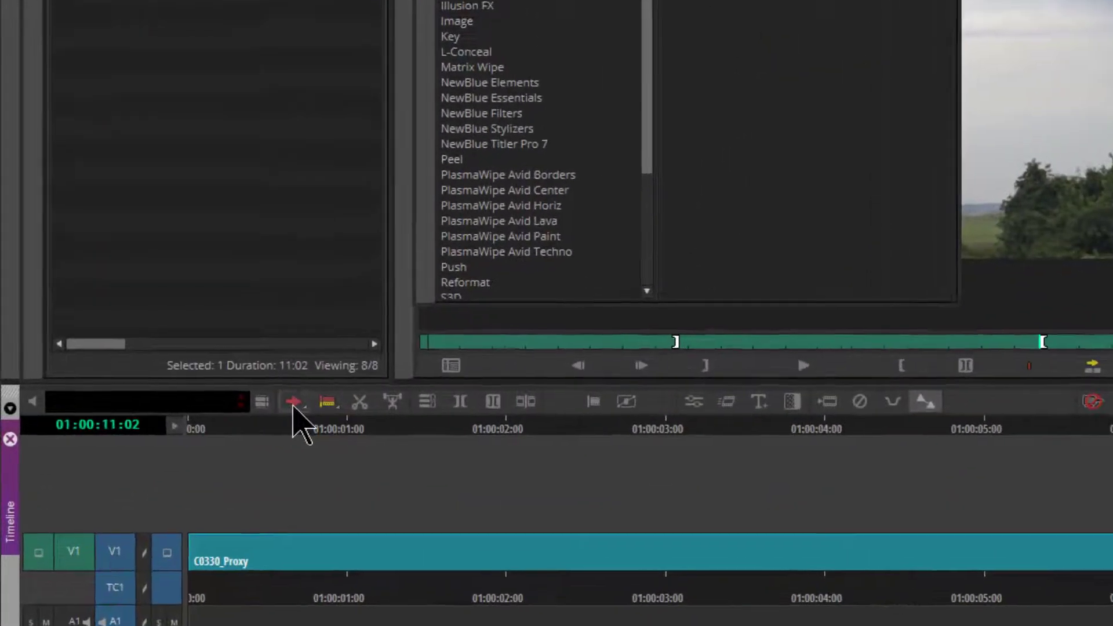
Select the C0330_Proxy segment on V1, apply the MAGNIFi effect to it, and leave segment mode.
{"action": "left_click", "coordinate": [190, 403]}
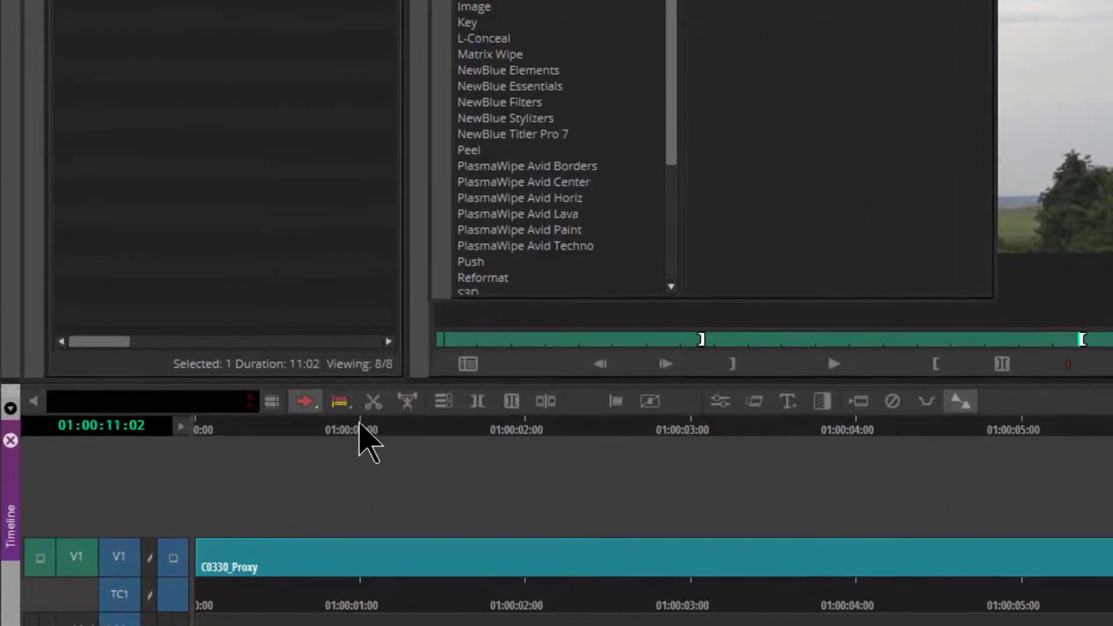
{"action": "left_click", "coordinate": [320, 549]}
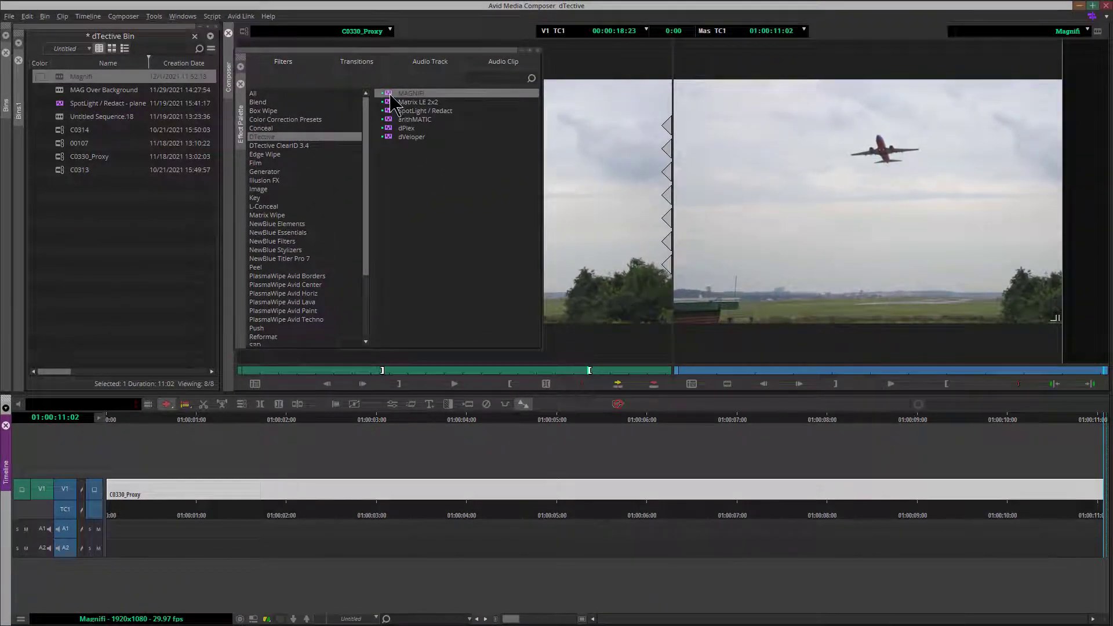
{"action": "double_click", "coordinate": [390, 94]}
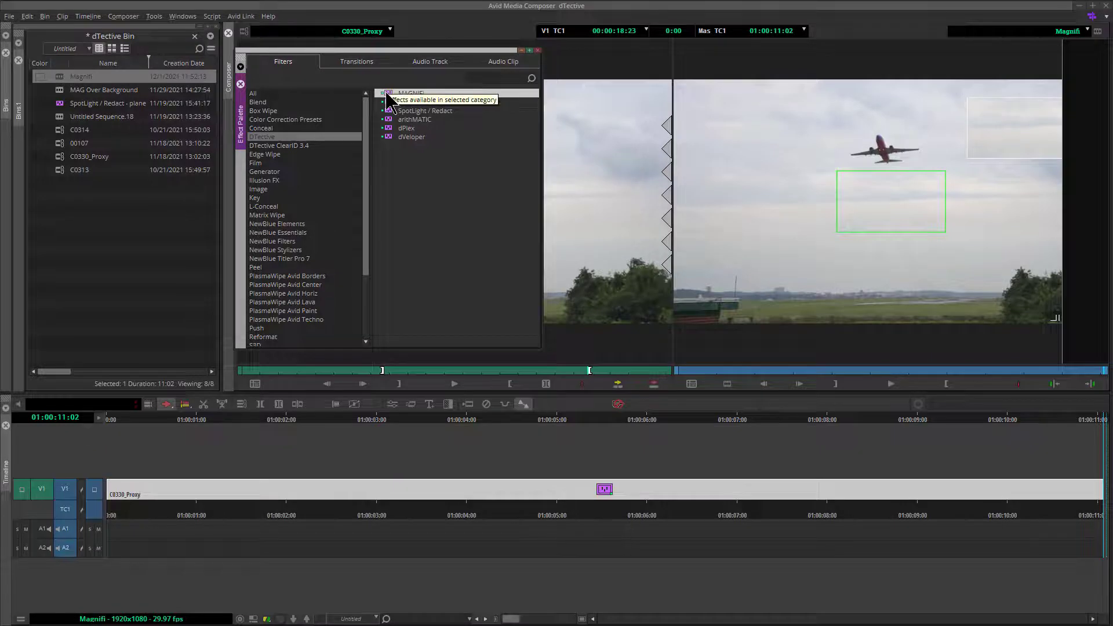
{"action": "left_click", "coordinate": [166, 405]}
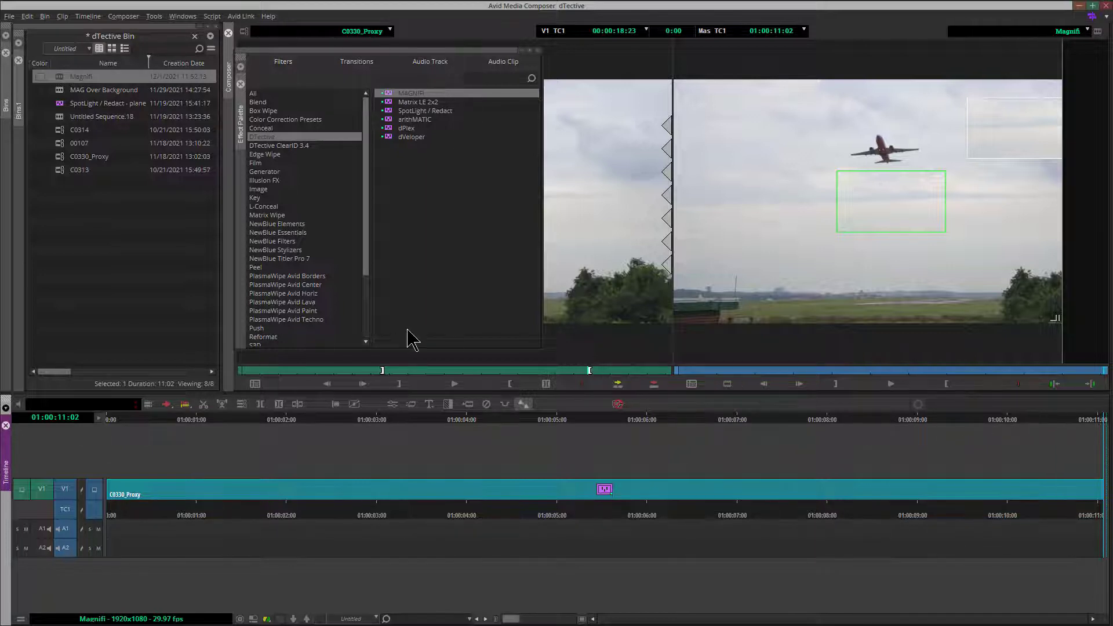
Go to the start of the sequence and open the MAGNIFi effect's parameters in Effect Mode.
{"action": "key", "text": "Home"}
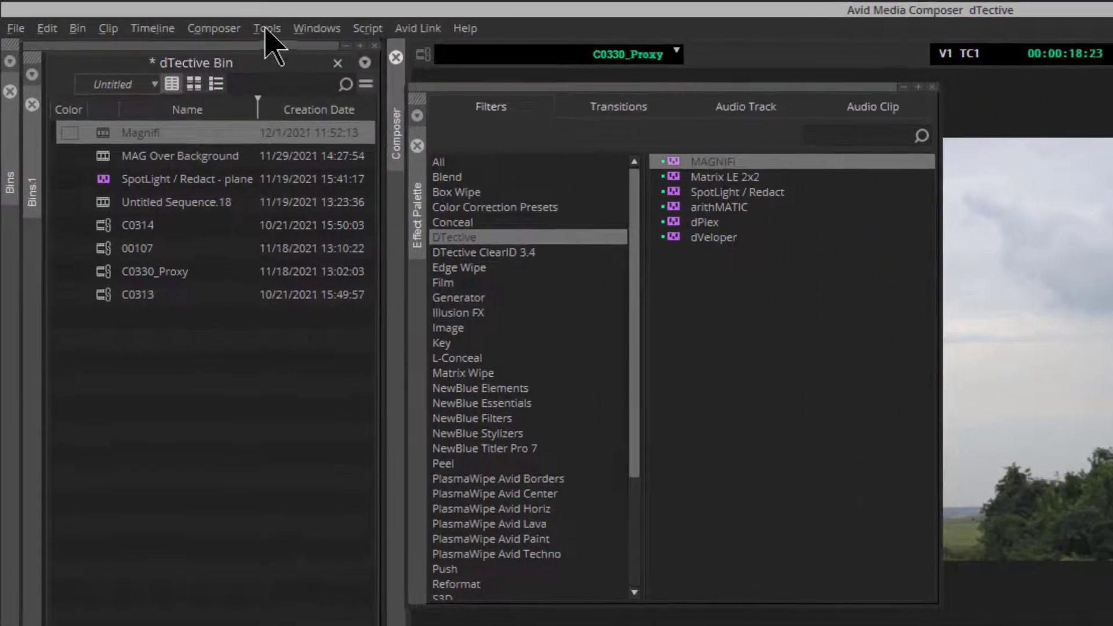
{"action": "left_click", "coordinate": [266, 28]}
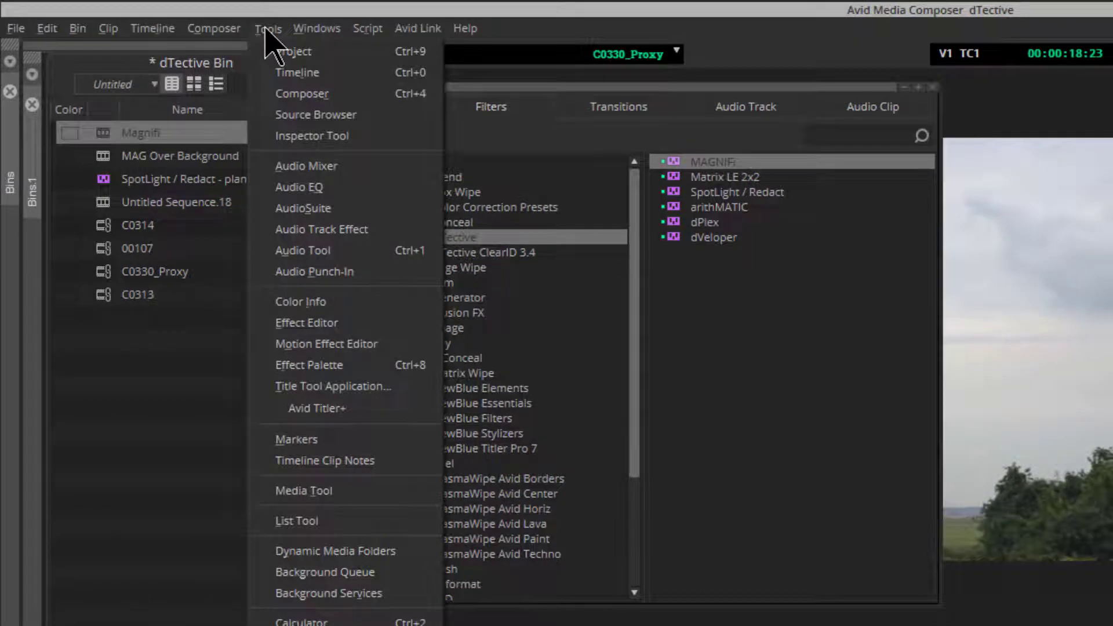
{"action": "left_click", "coordinate": [346, 327]}
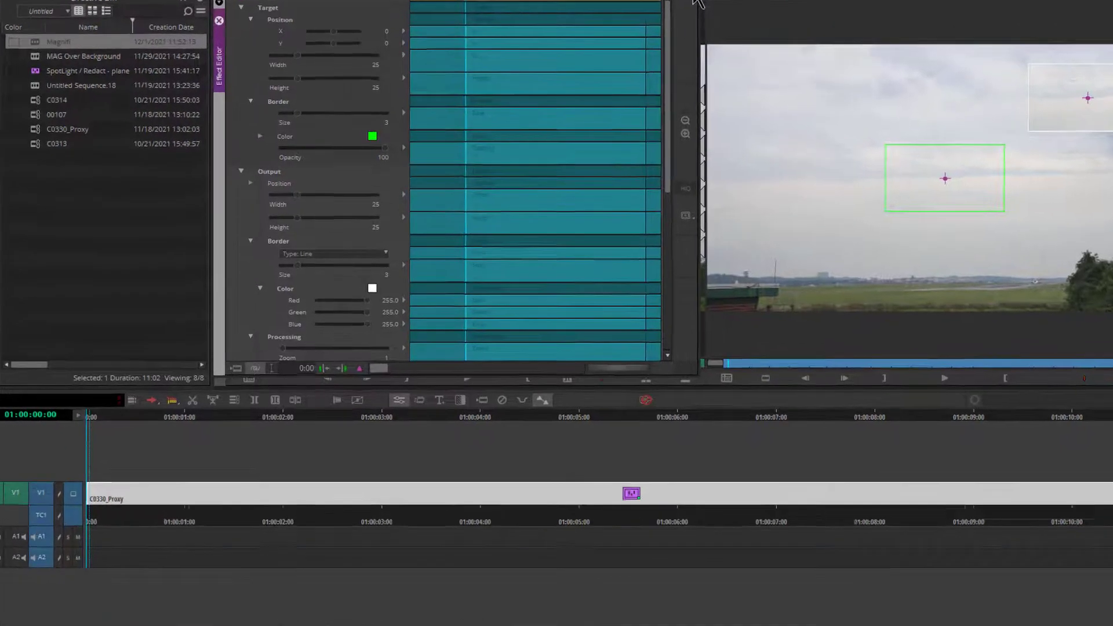
{"action": "left_click", "coordinate": [661, 23]}
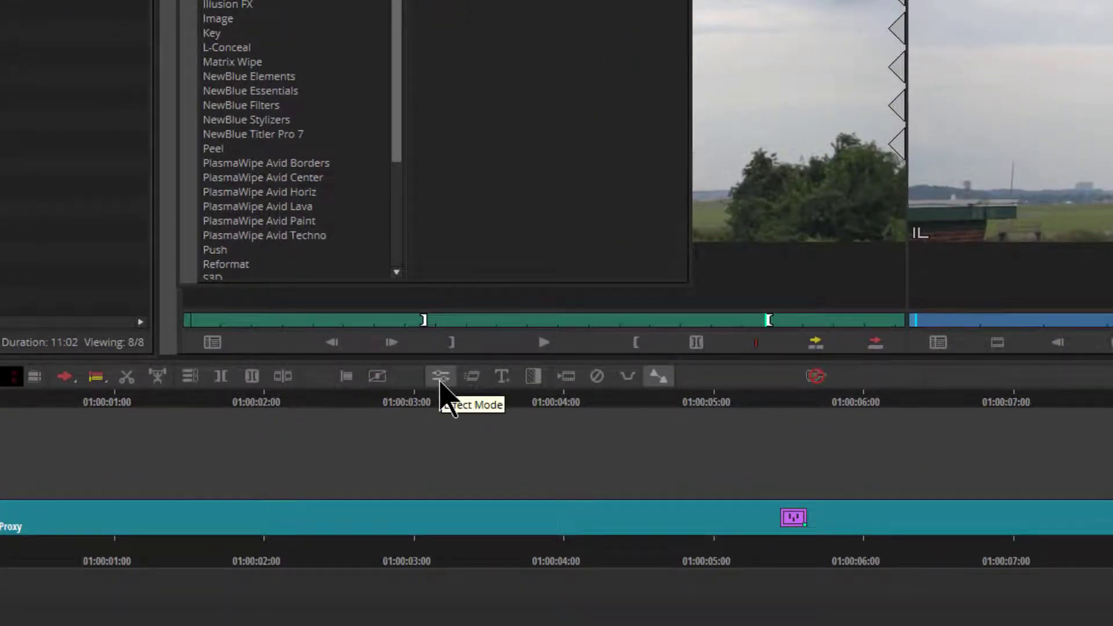
{"action": "left_click", "coordinate": [440, 378]}
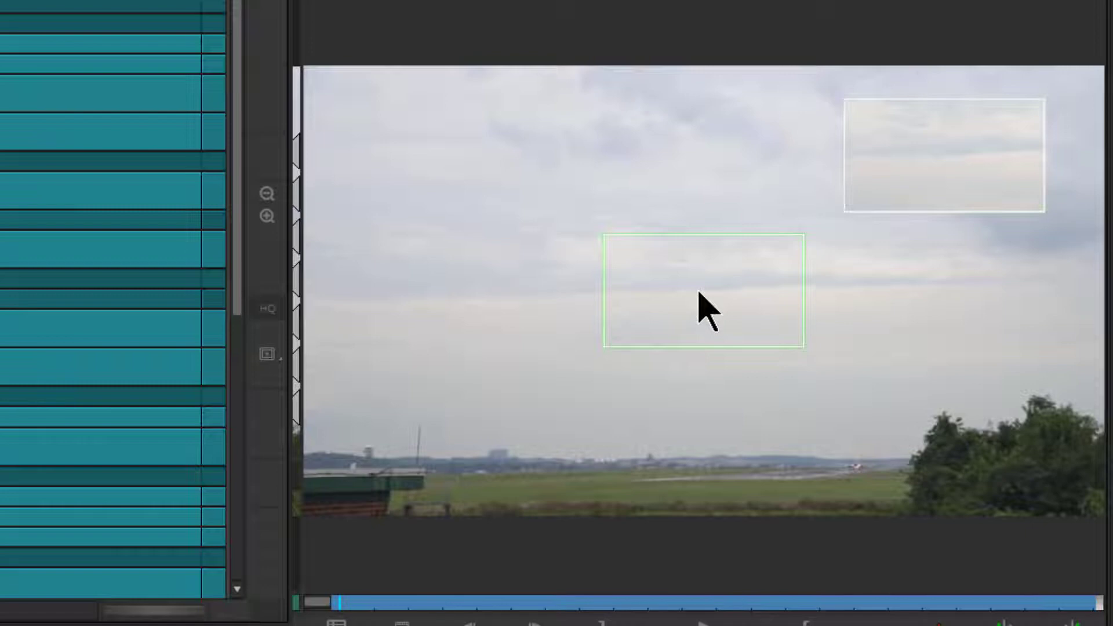
Move the green target box over the distant airplane on the runway and shrink it to about 7 wide and 7 high.
{"action": "left_click_drag", "start_coordinate": [698, 291], "coordinate": [850, 458]}
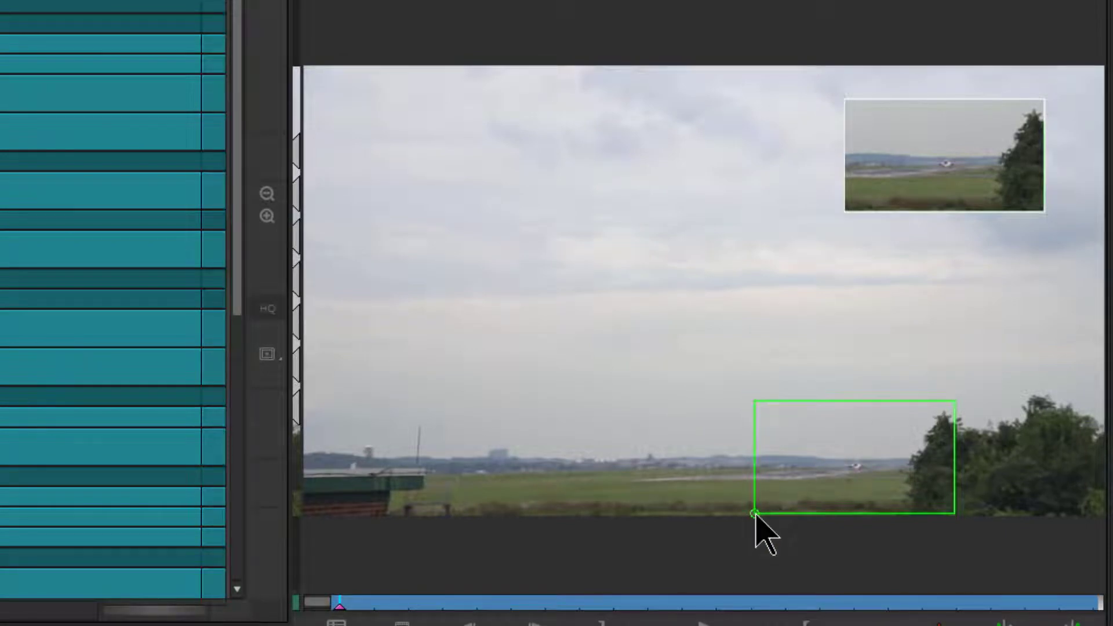
{"action": "left_click_drag", "start_coordinate": [754, 514], "coordinate": [855, 467]}
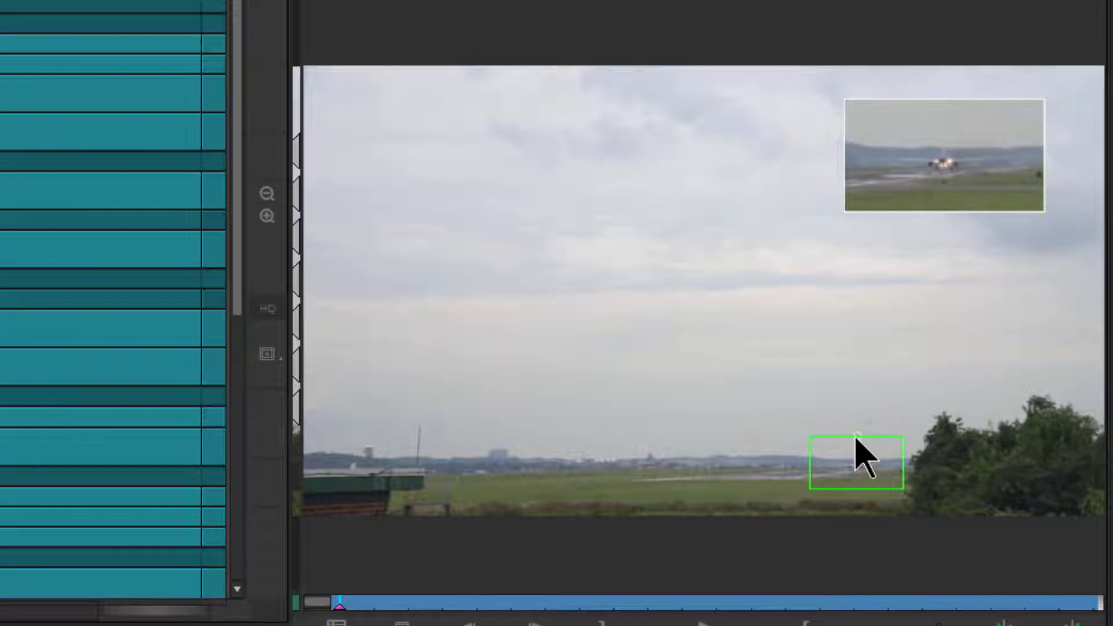
{"action": "left_click_drag", "start_coordinate": [857, 439], "coordinate": [859, 449]}
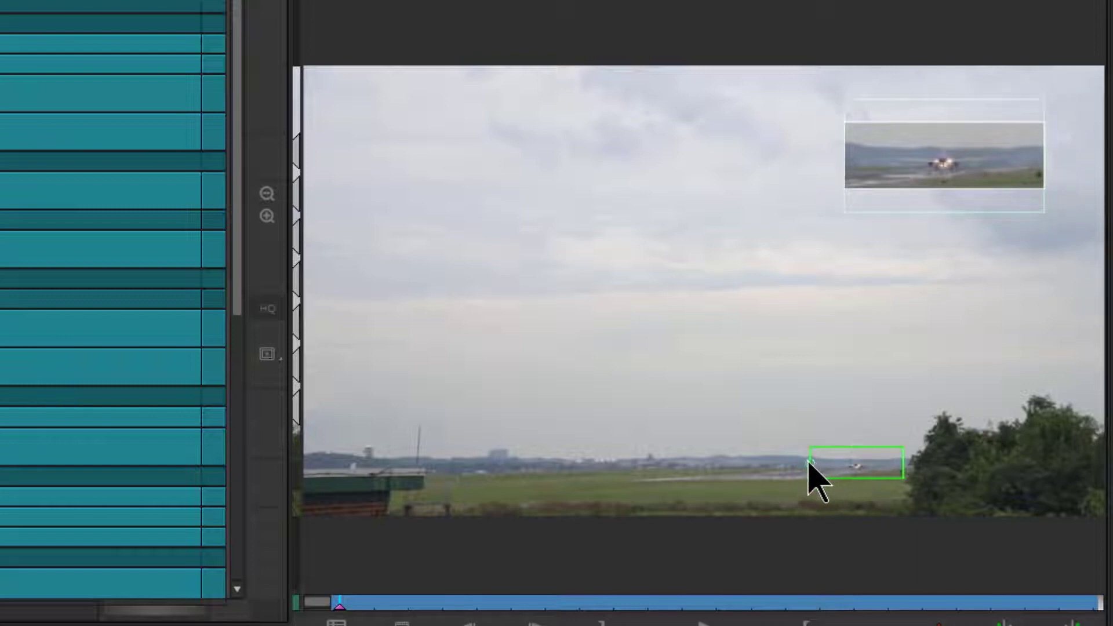
{"action": "left_click_drag", "start_coordinate": [810, 462], "coordinate": [829, 464]}
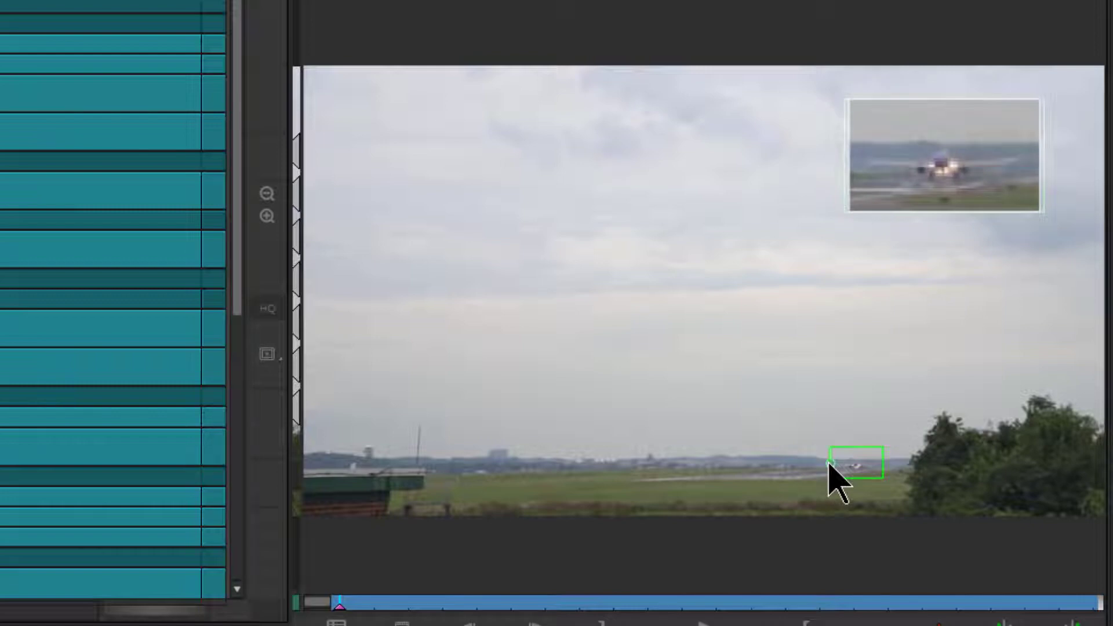
Move the magnified output window to the lower left of the picture and enlarge it to about 39 wide and 39 high.
{"action": "left_click_drag", "start_coordinate": [951, 173], "coordinate": [446, 424]}
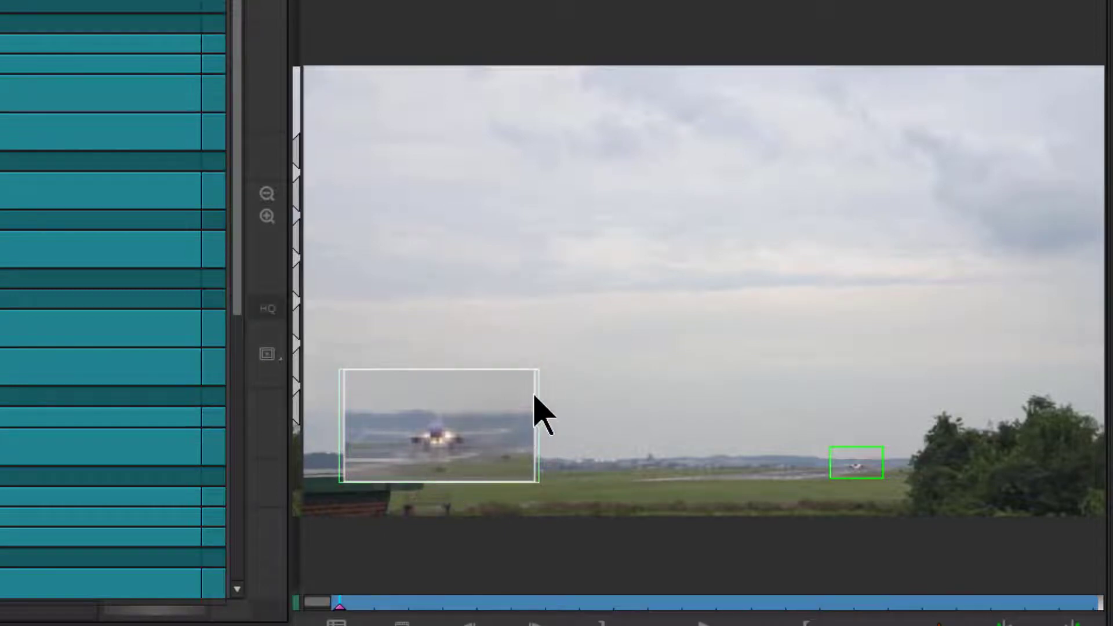
{"action": "left_click_drag", "start_coordinate": [539, 370], "coordinate": [565, 349]}
{"action": "left_click_drag", "start_coordinate": [489, 414], "coordinate": [503, 397]}
{"action": "left_click_drag", "start_coordinate": [575, 339], "coordinate": [596, 320]}
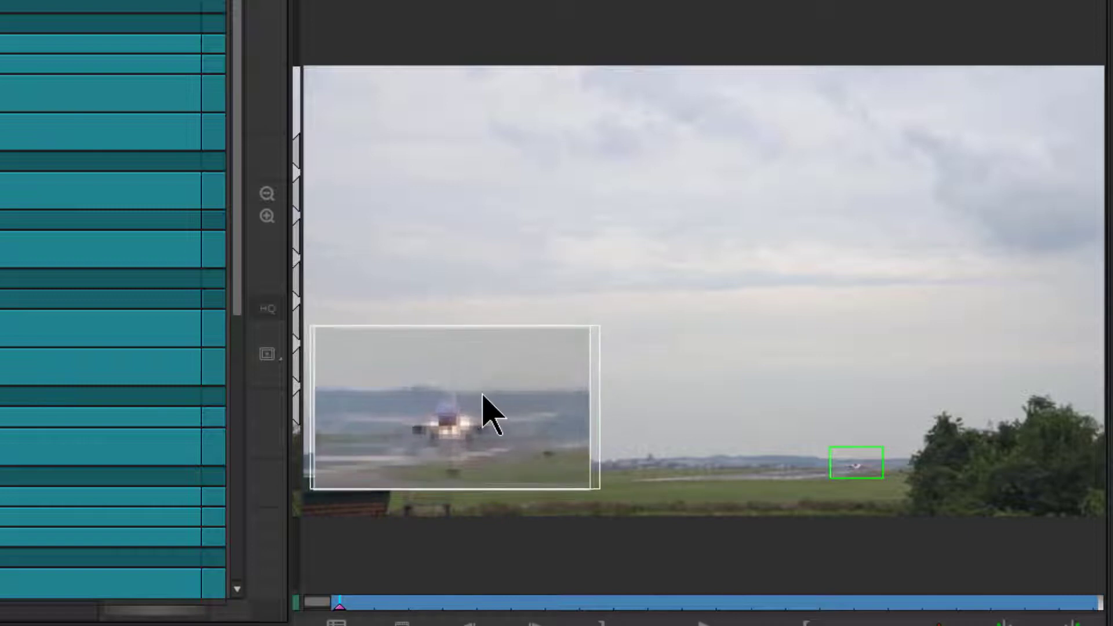
{"action": "left_click_drag", "start_coordinate": [482, 390], "coordinate": [503, 398]}
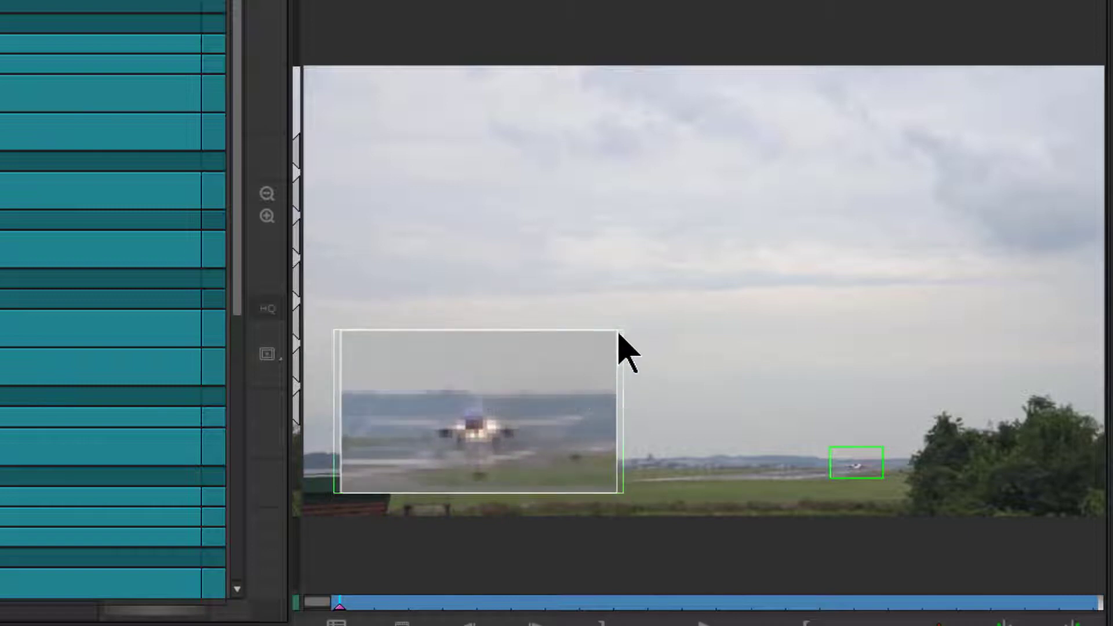
{"action": "left_click_drag", "start_coordinate": [616, 331], "coordinate": [630, 321]}
{"action": "left_click_drag", "start_coordinate": [522, 403], "coordinate": [531, 398]}
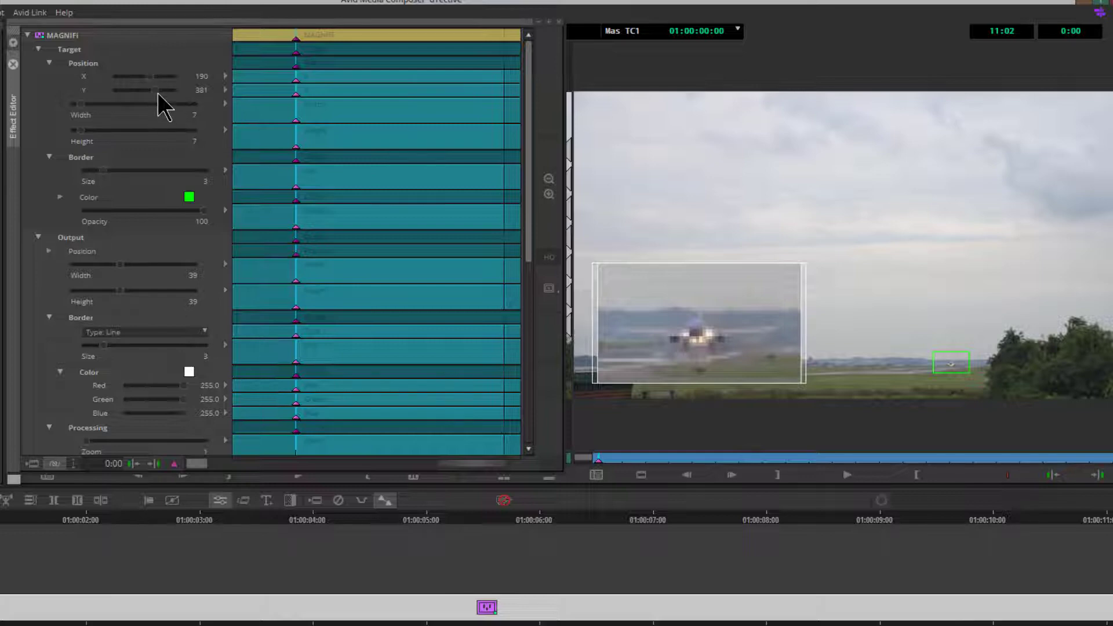
Fine-tune the target position to about X 185, Y 384 to center the airplane in the magnified window.
{"action": "left_click", "coordinate": [150, 77]}
{"action": "left_click_drag", "start_coordinate": [151, 77], "coordinate": [148, 78]}
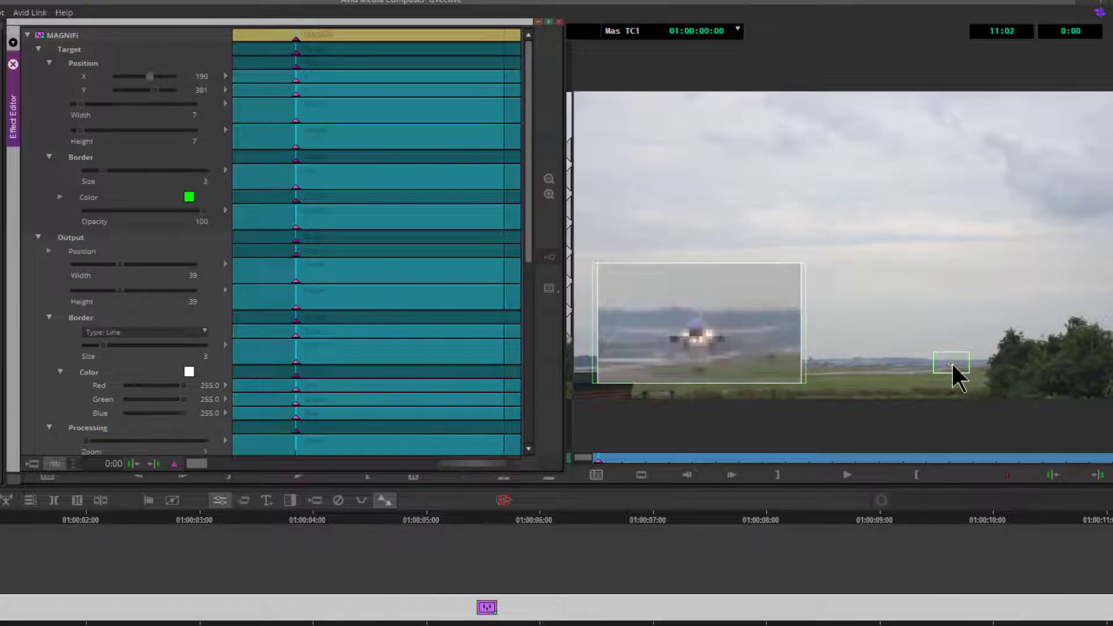
{"action": "left_click_drag", "start_coordinate": [951, 361], "coordinate": [949, 362]}
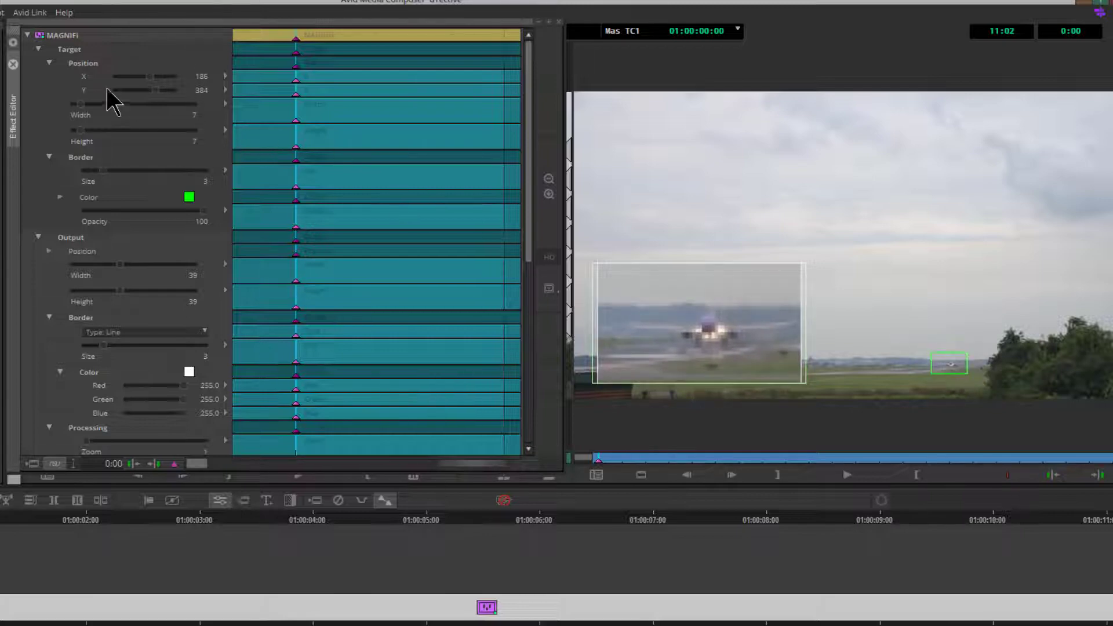
{"action": "left_click", "coordinate": [155, 92]}
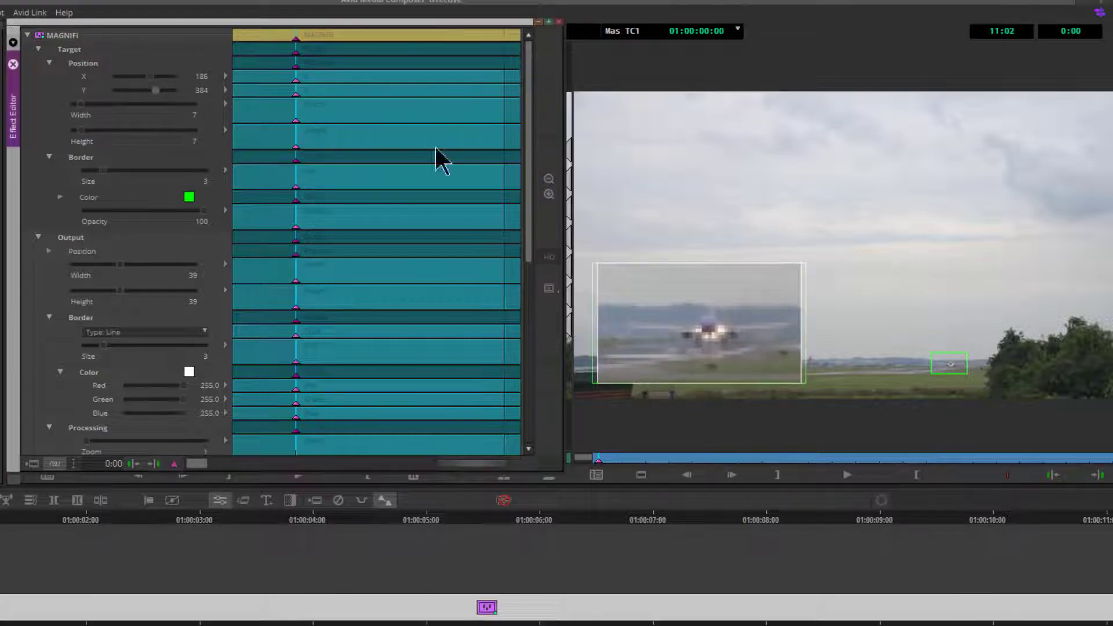
Readjust the target box over the distant airplane to about X 188, Y 378.
{"action": "left_click_drag", "start_coordinate": [950, 364], "coordinate": [947, 357]}
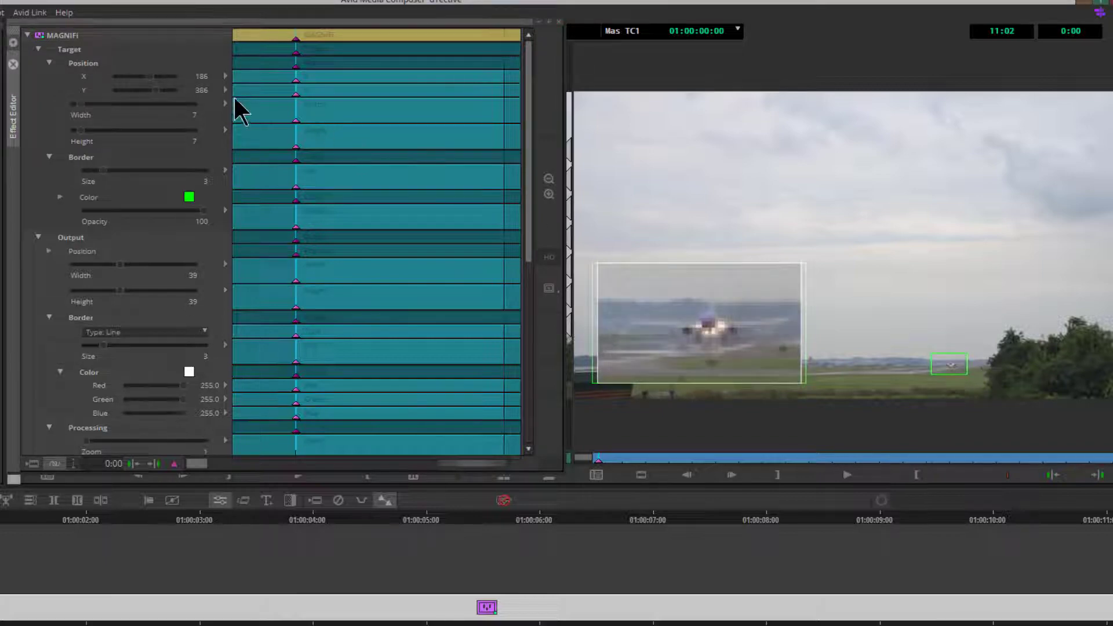
{"action": "left_click", "coordinate": [158, 91]}
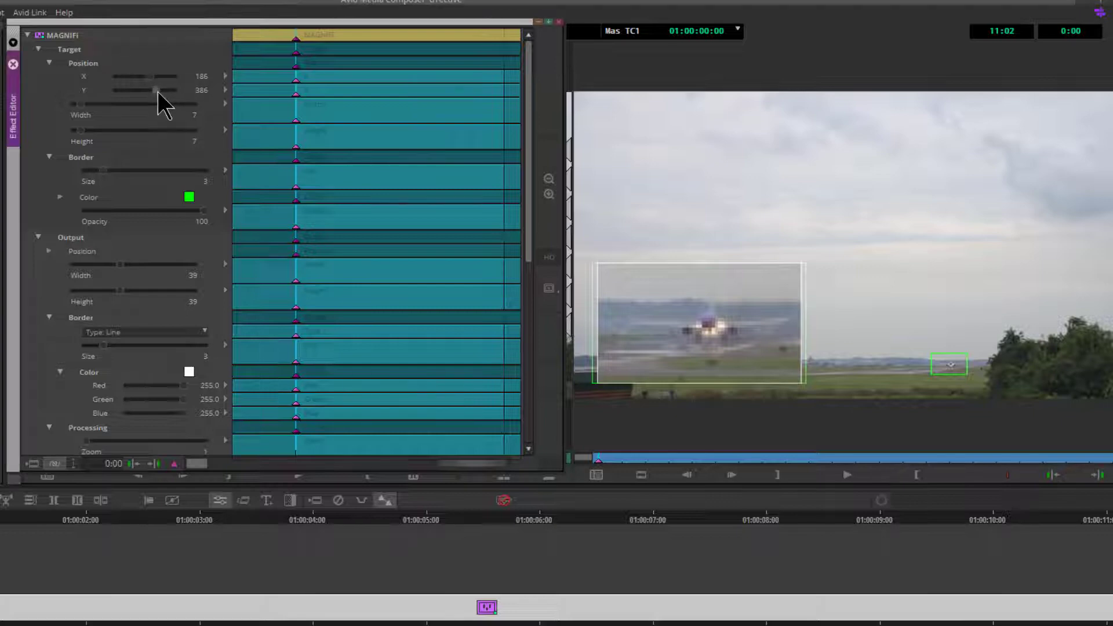
{"action": "left_click_drag", "start_coordinate": [158, 91], "coordinate": [156, 89]}
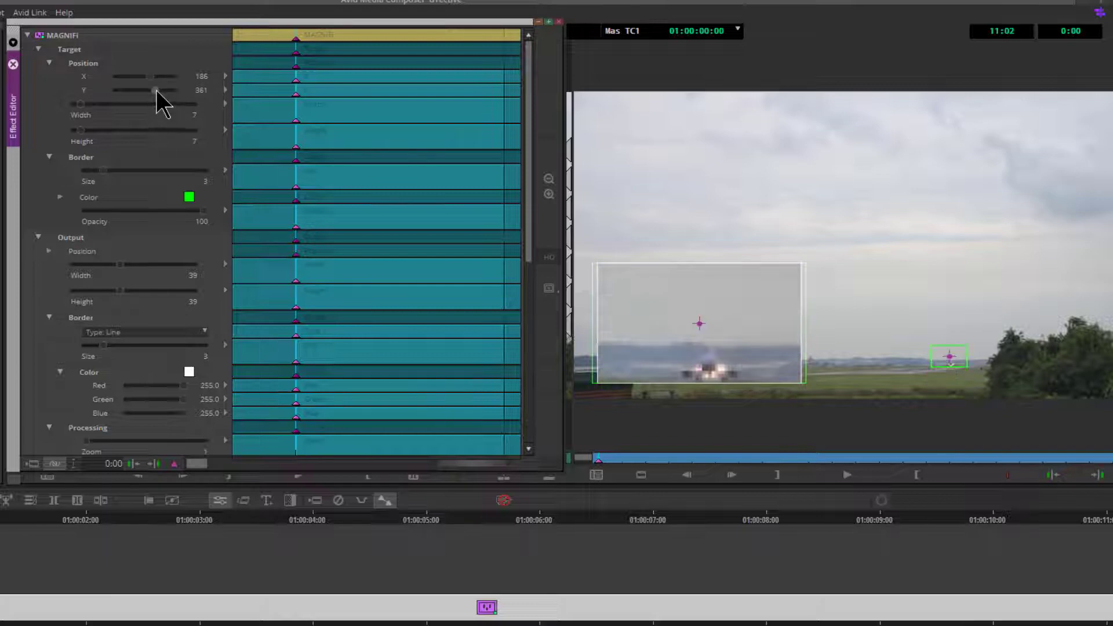
{"action": "left_click_drag", "start_coordinate": [947, 357], "coordinate": [950, 366]}
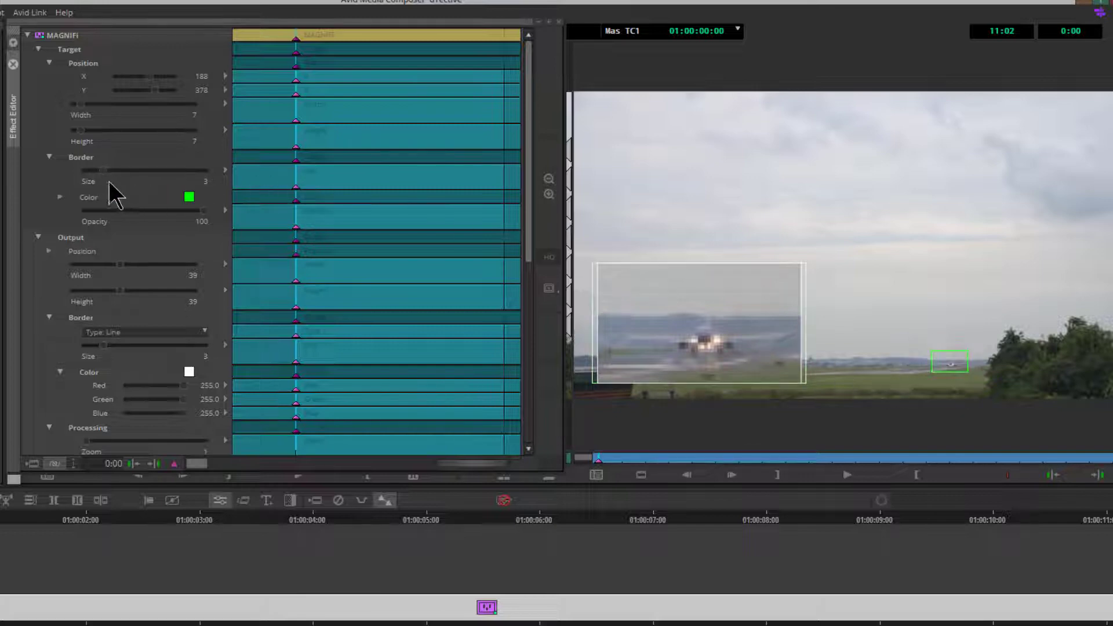
Thicken the target box's border to size 15 and expand its color components.
{"action": "left_click_drag", "start_coordinate": [102, 169], "coordinate": [162, 171]}
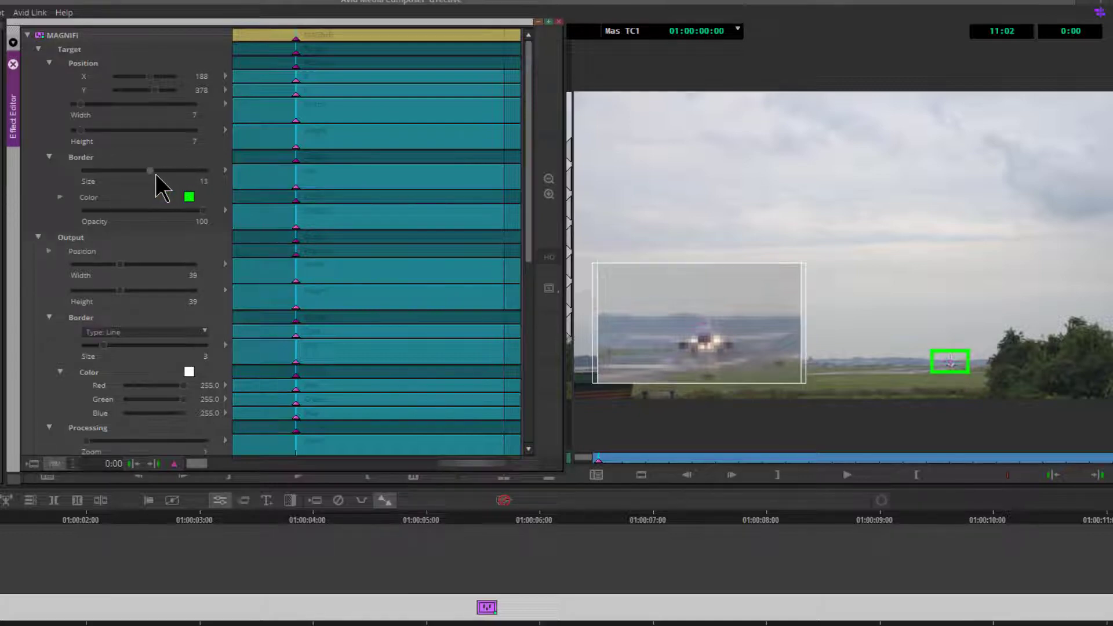
{"action": "left_click_drag", "start_coordinate": [170, 173], "coordinate": [173, 174]}
{"action": "left_click", "coordinate": [60, 197]}
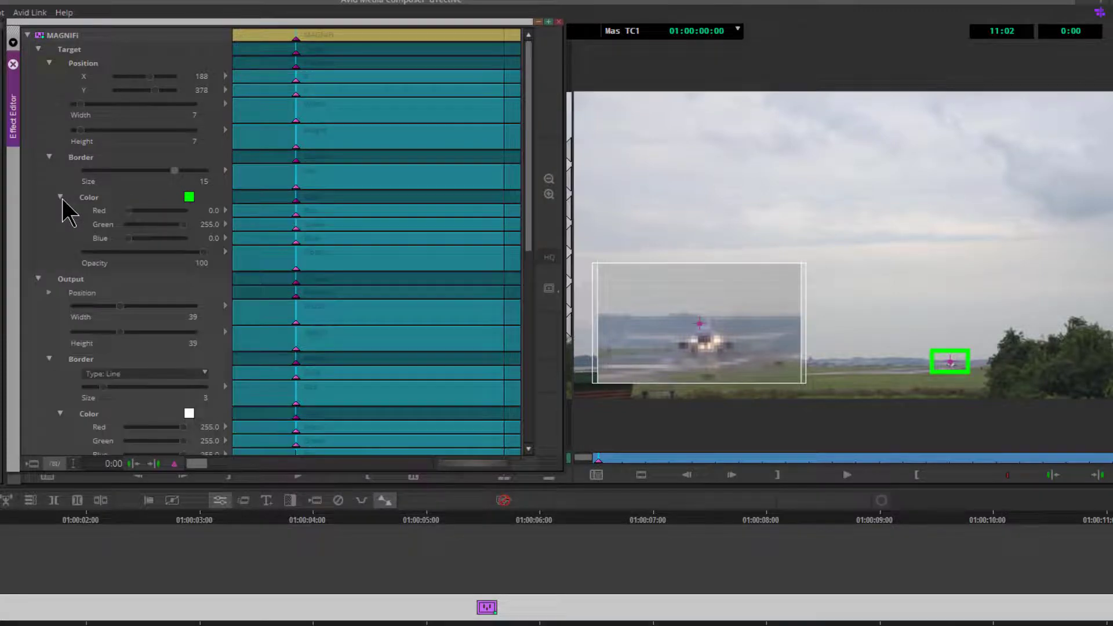
Choose the red #ff0800 for the target border in the color picker.
{"action": "left_click", "coordinate": [190, 197]}
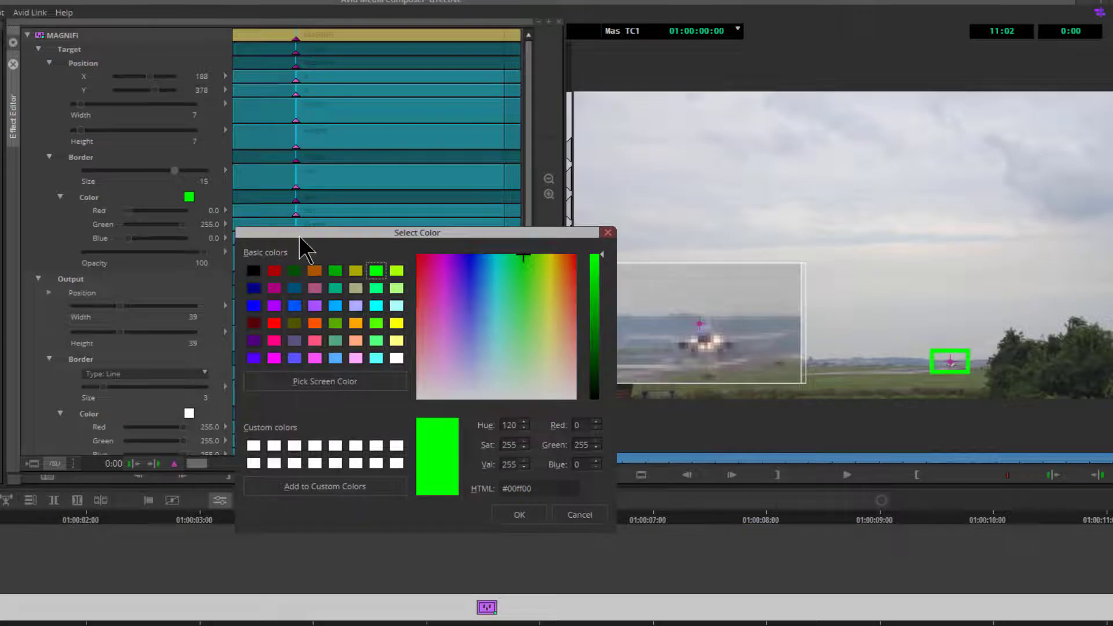
{"action": "left_click_drag", "start_coordinate": [300, 235], "coordinate": [238, 221]}
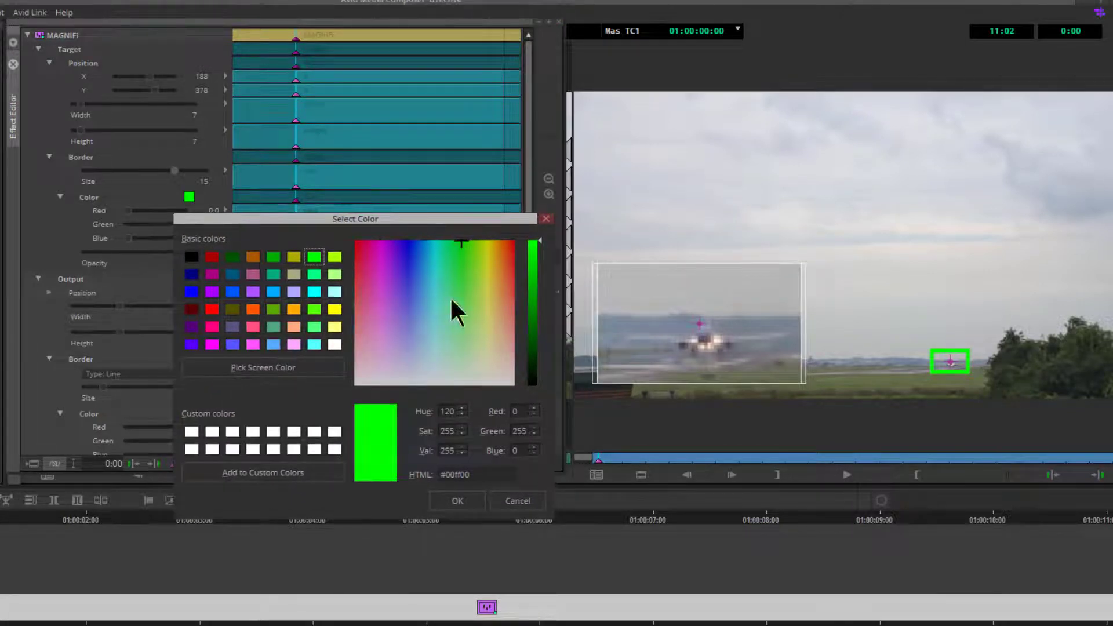
{"action": "mouse_move", "coordinate": [506, 251]}
{"action": "left_mouse_down"}
{"action": "mouse_move", "coordinate": [524, 251]}
{"action": "mouse_move", "coordinate": [516, 259]}
{"action": "mouse_move", "coordinate": [512, 243]}
{"action": "left_mouse_up"}
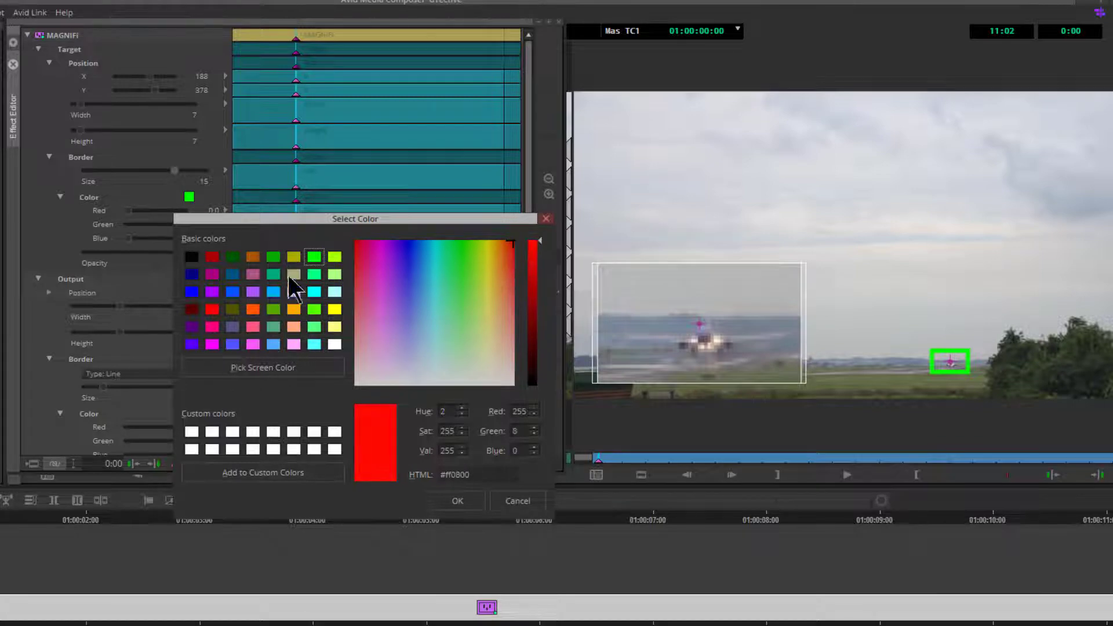
{"action": "left_click_drag", "start_coordinate": [508, 301], "coordinate": [515, 238]}
{"action": "left_click", "coordinate": [459, 501]}
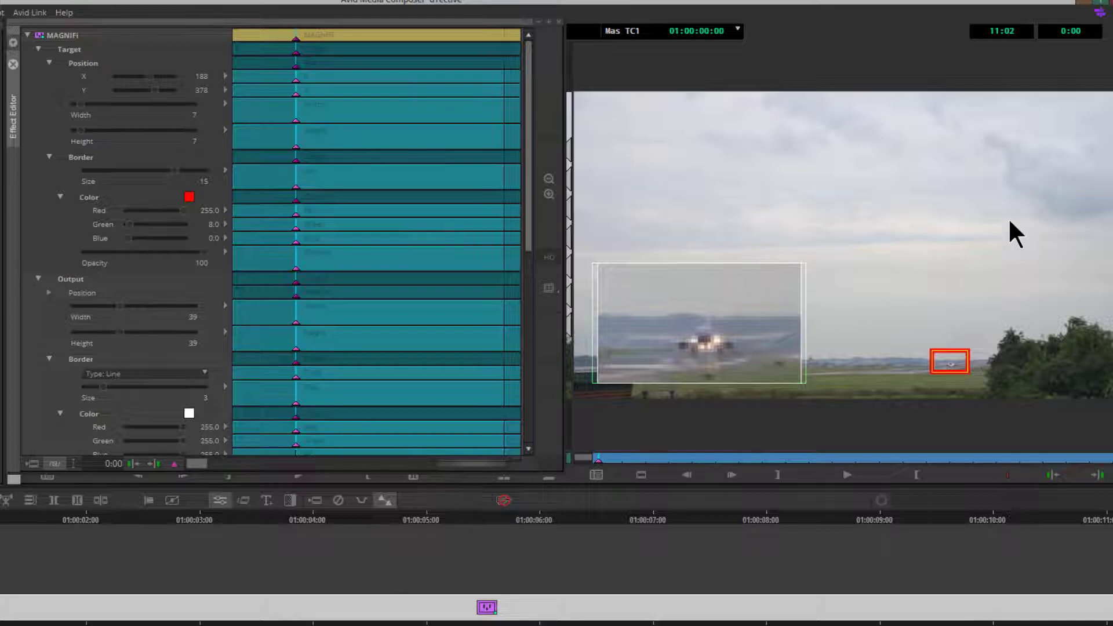
Sample the target border color from the grass and from the dark trees in the picture.
{"action": "double_click", "coordinate": [189, 195]}
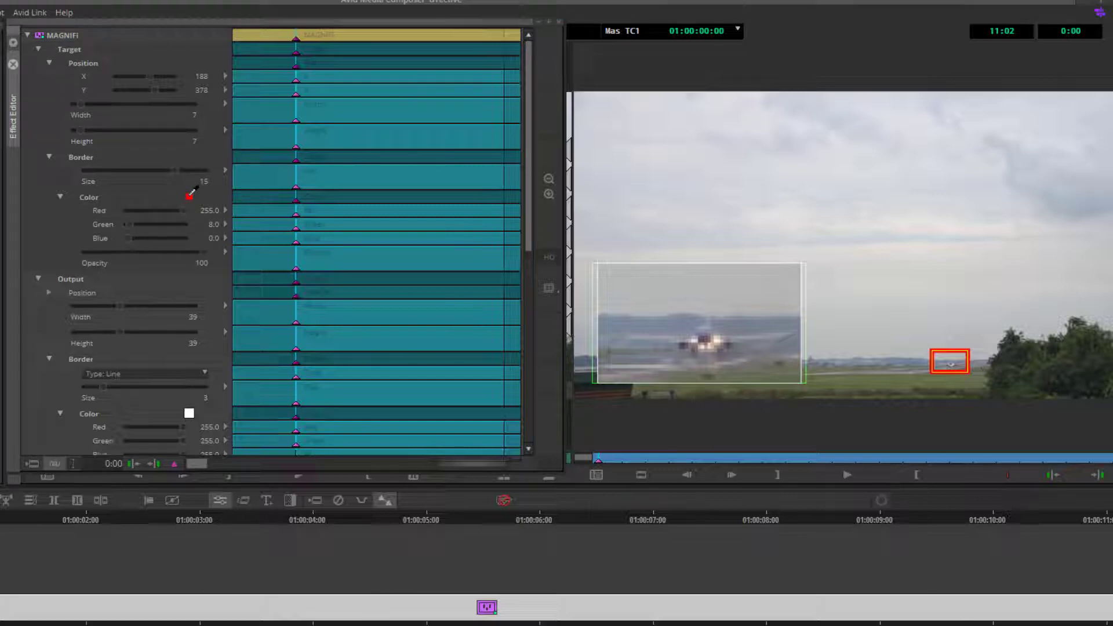
{"action": "left_click_drag", "start_coordinate": [190, 194], "coordinate": [910, 379]}
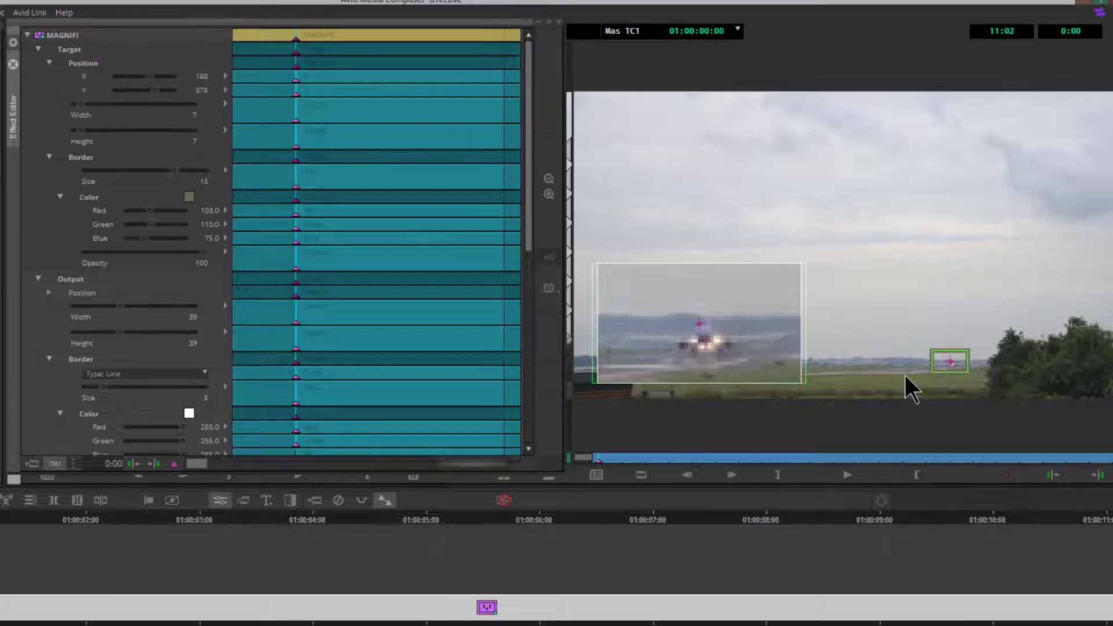
{"action": "double_click", "coordinate": [189, 194]}
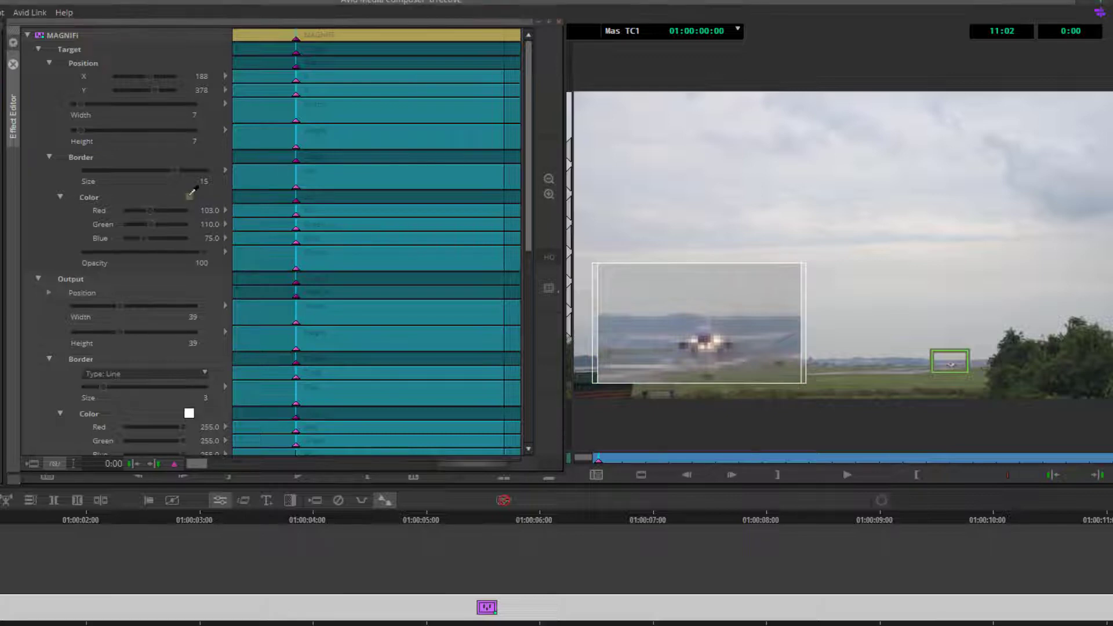
{"action": "left_click_drag", "start_coordinate": [193, 190], "coordinate": [1014, 355]}
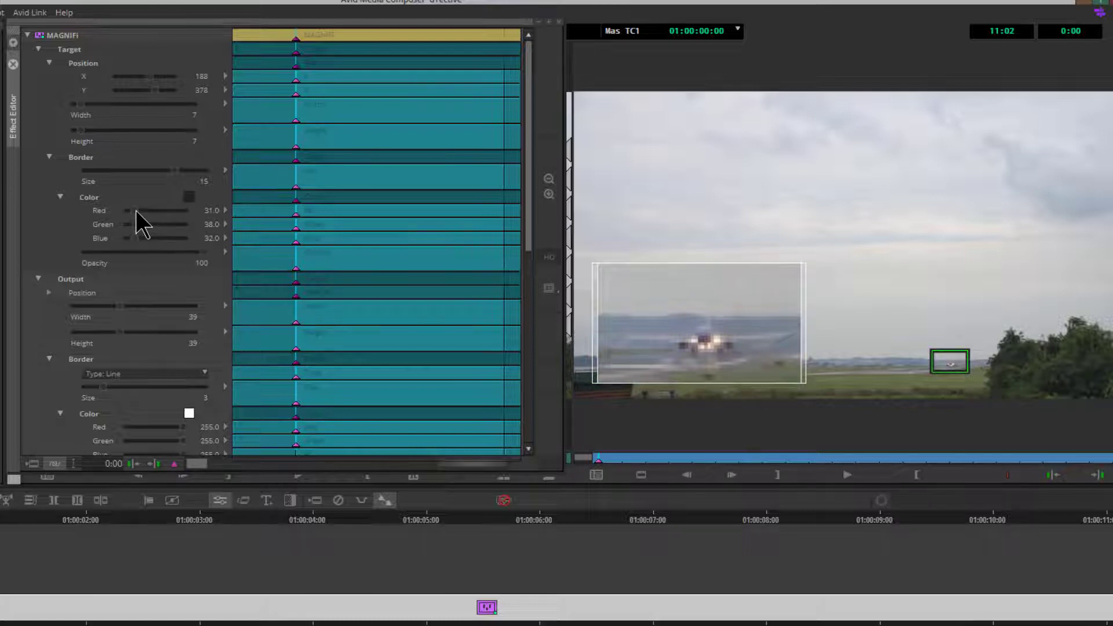
Set the target border color to Red 255, Green 0, Blue 0 with opacity 100.
{"action": "left_click_drag", "start_coordinate": [135, 210], "coordinate": [224, 211]}
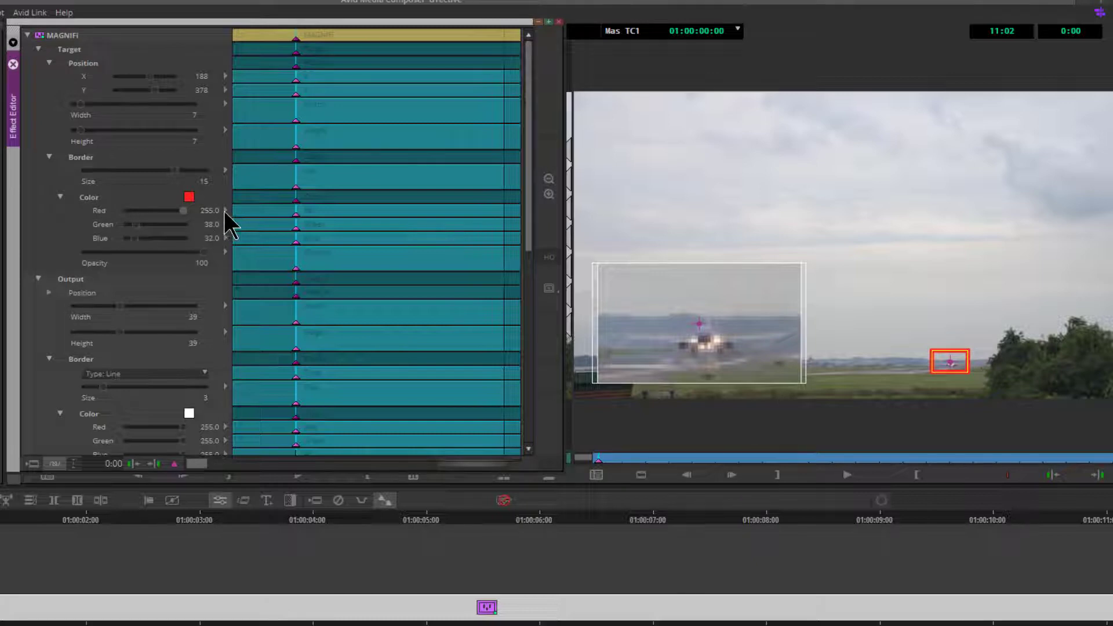
{"action": "left_click_drag", "start_coordinate": [137, 225], "coordinate": [118, 238]}
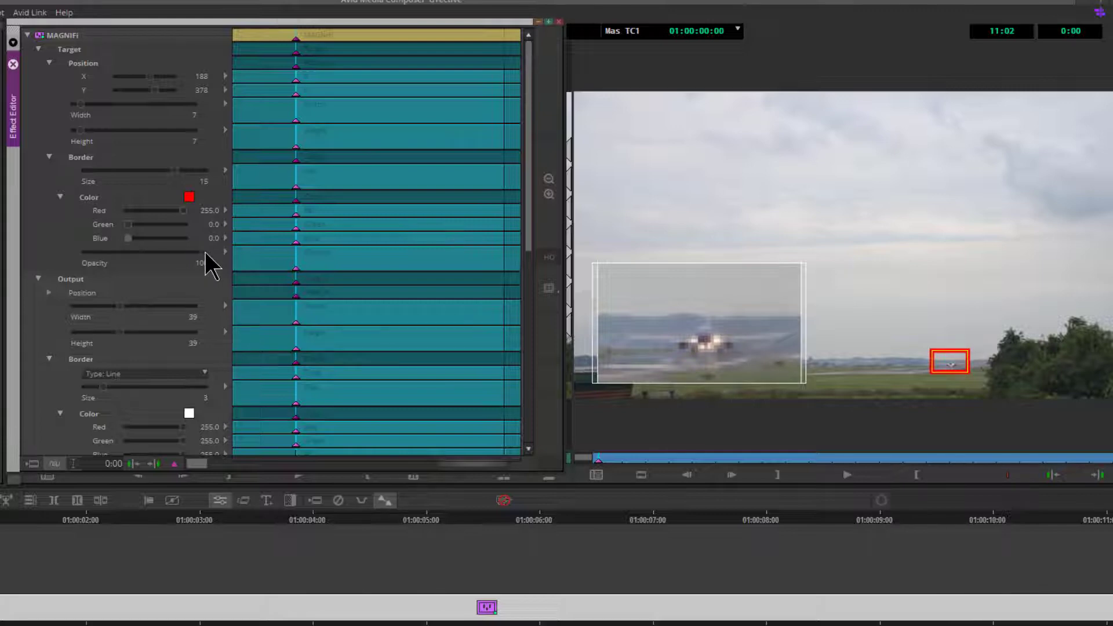
{"action": "left_click_drag", "start_coordinate": [205, 252], "coordinate": [240, 262]}
Expand the output window's position values, move it to about X -250, Y 139, and resize it to about 40 wide and 43 high.
{"action": "left_click", "coordinate": [49, 293]}
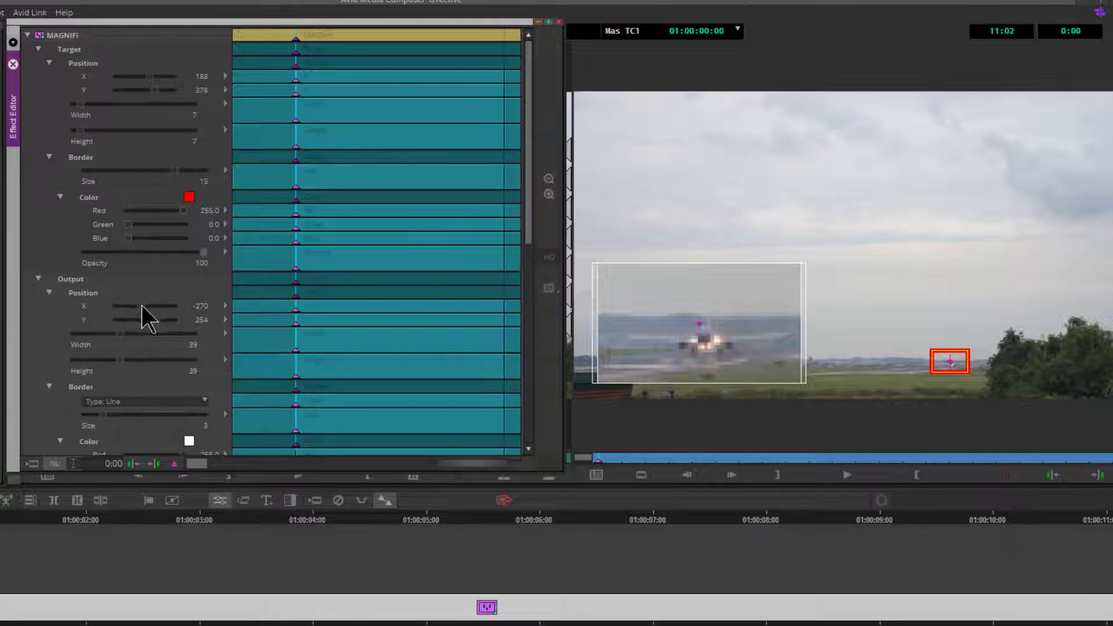
{"action": "left_click_drag", "start_coordinate": [666, 329], "coordinate": [665, 328]}
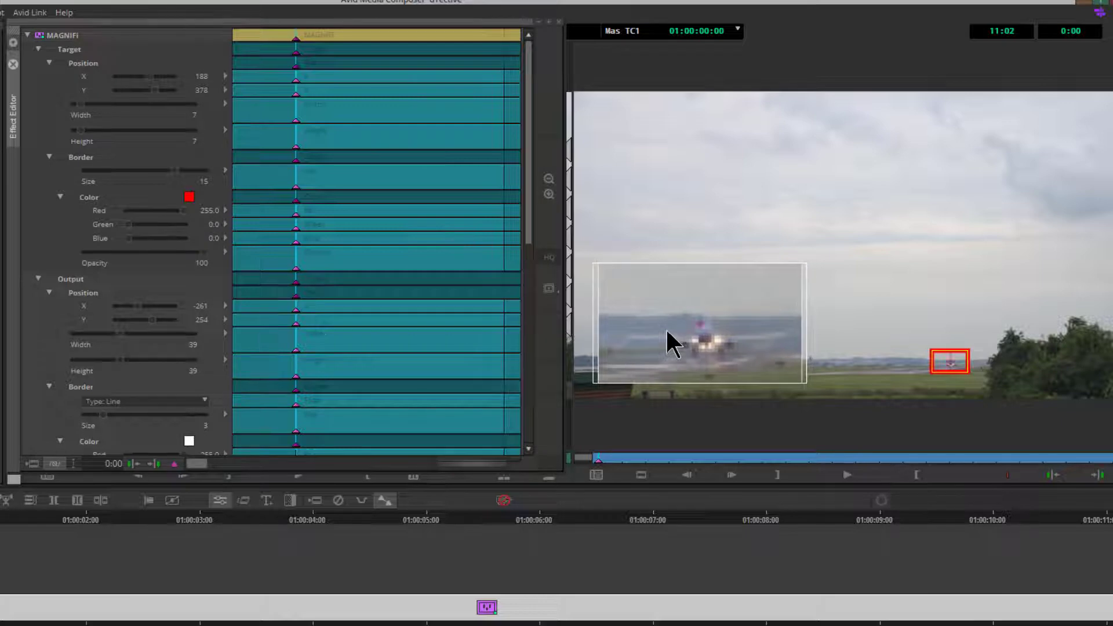
{"action": "left_click_drag", "start_coordinate": [138, 307], "coordinate": [149, 318]}
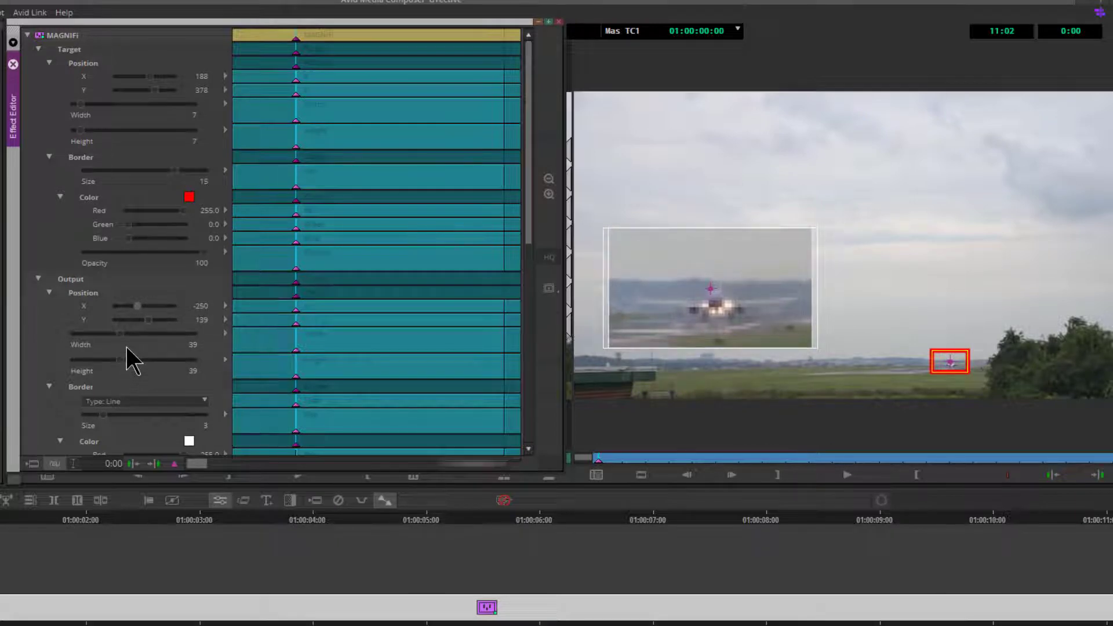
{"action": "left_click_drag", "start_coordinate": [120, 334], "coordinate": [124, 359]}
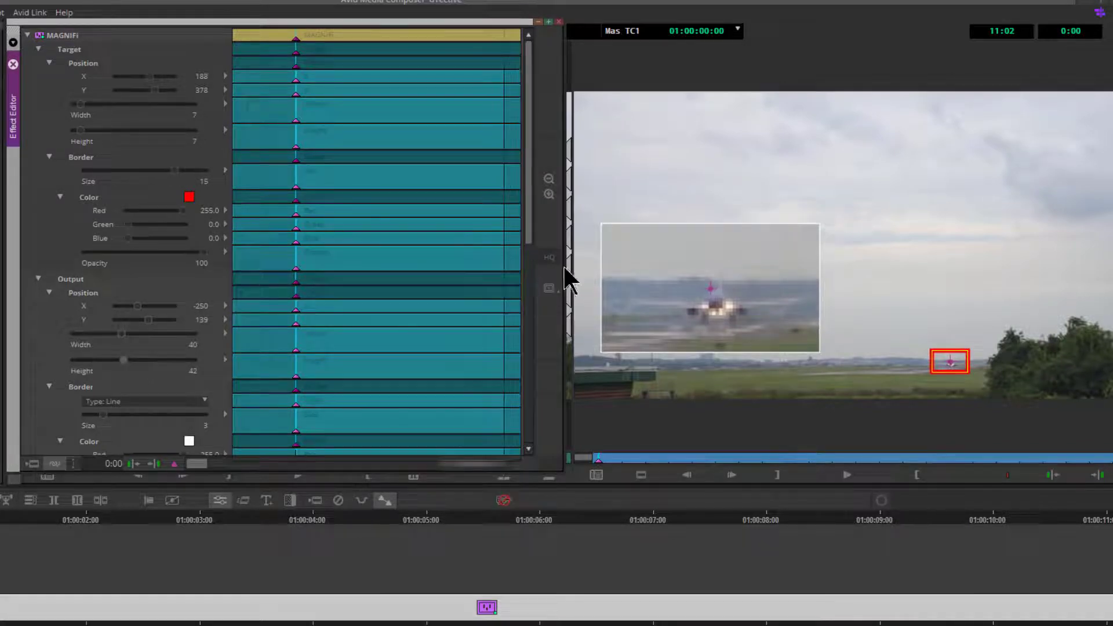
{"action": "left_click", "coordinate": [712, 224]}
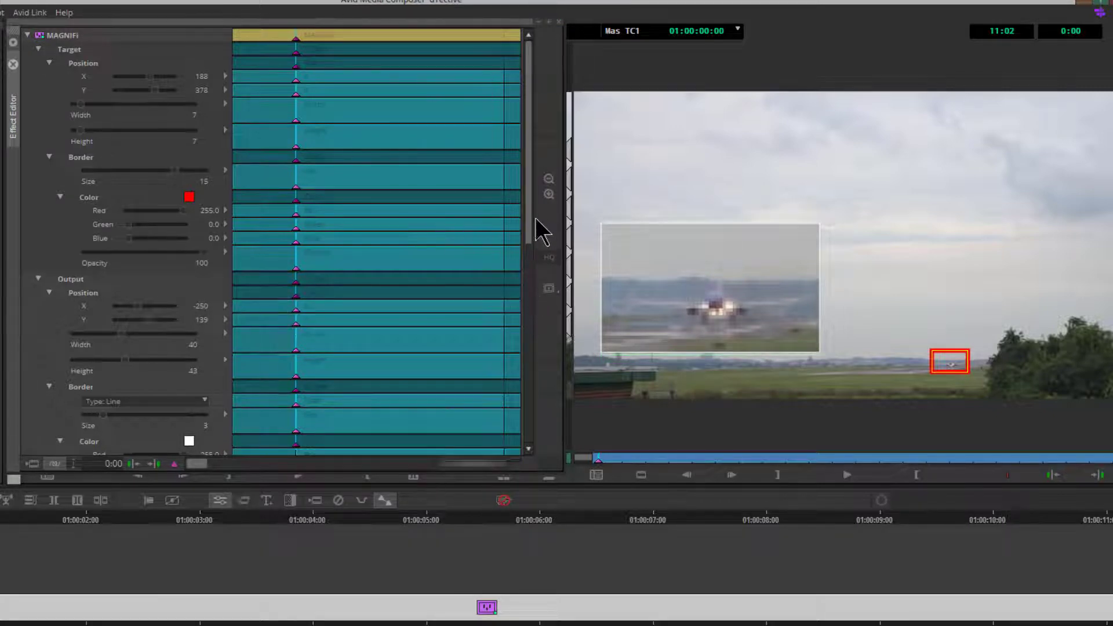
Increase the output window's border size to 20 and sample its color from the dark trees.
{"action": "left_click_drag", "start_coordinate": [528, 203], "coordinate": [525, 262]}
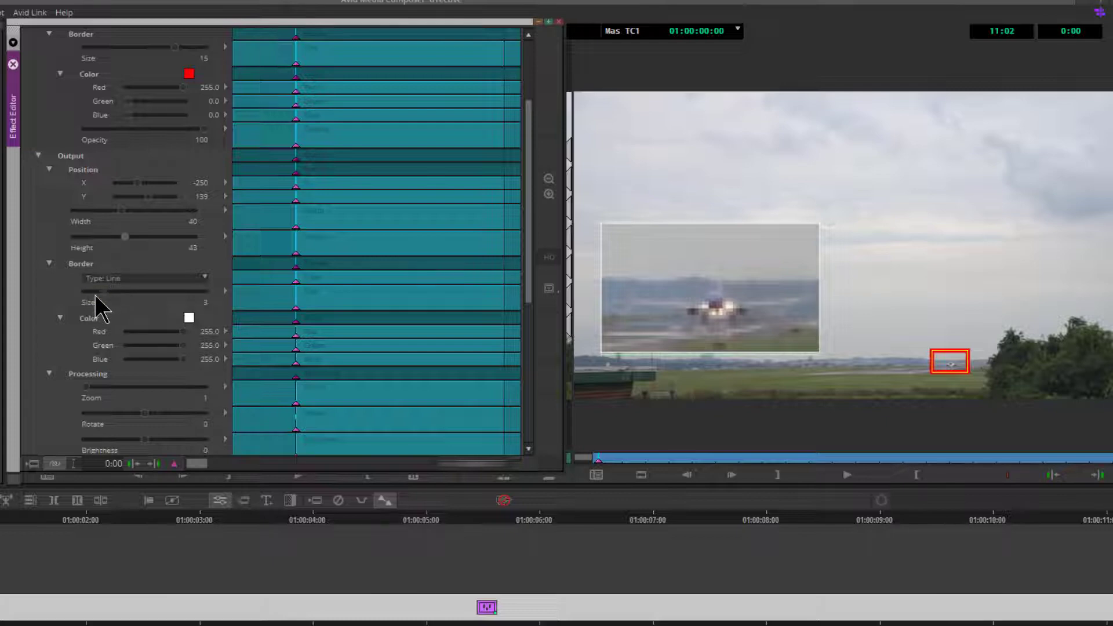
{"action": "left_click_drag", "start_coordinate": [103, 293], "coordinate": [206, 293]}
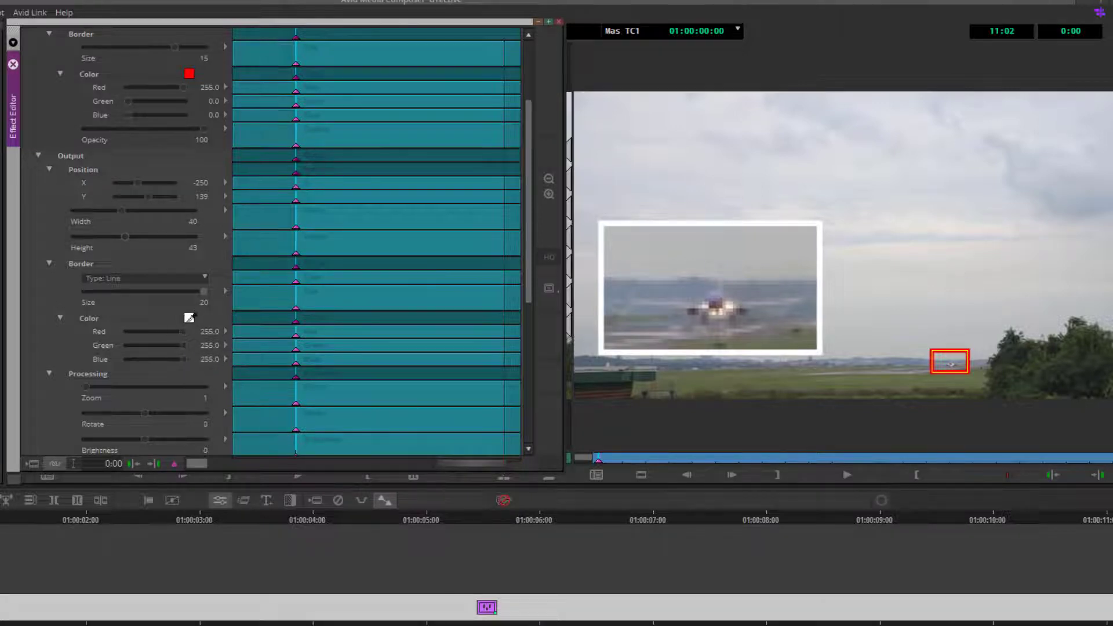
{"action": "left_click", "coordinate": [189, 319]}
{"action": "left_click_drag", "start_coordinate": [192, 316], "coordinate": [1019, 356]}
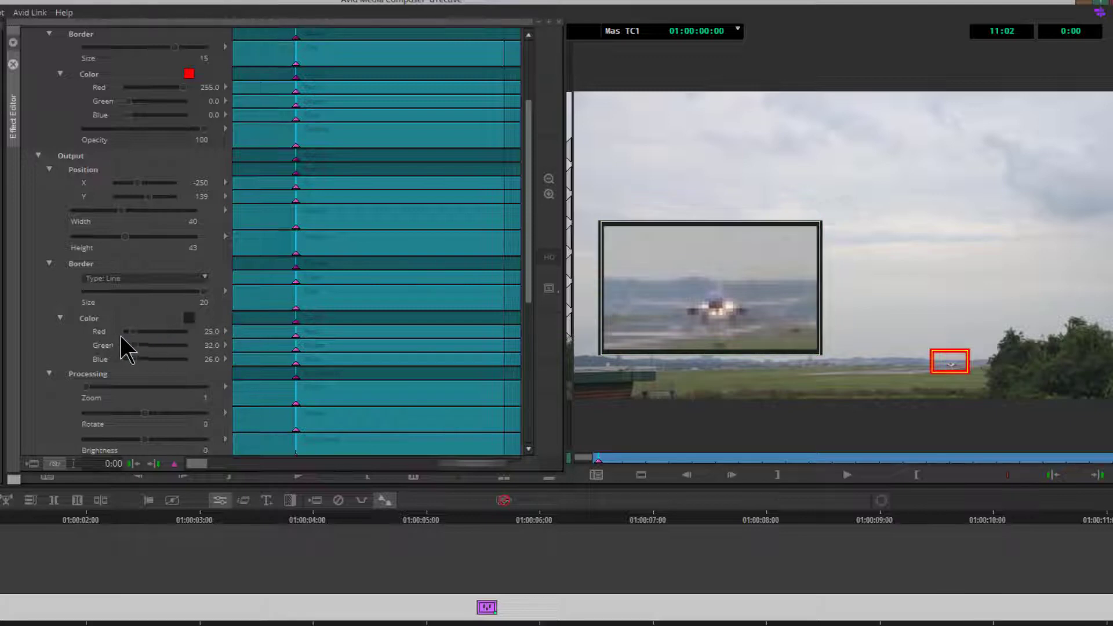
Set the output border color to bright blue with Red 0, Green 127.5, Blue 255.
{"action": "left_click_drag", "start_coordinate": [123, 337], "coordinate": [214, 330]}
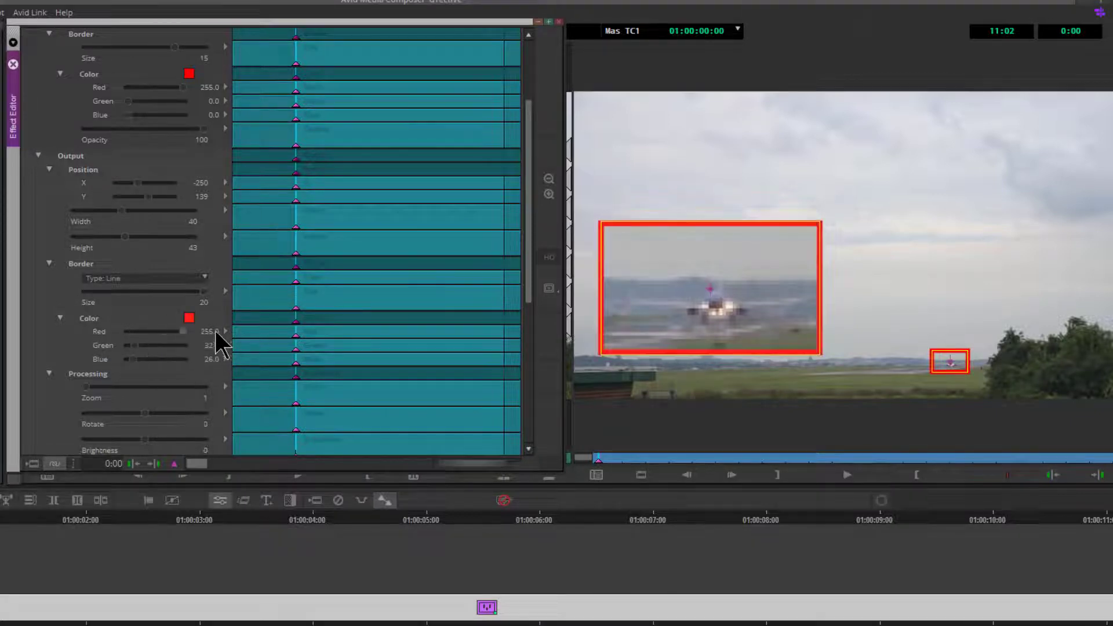
{"action": "left_click_drag", "start_coordinate": [134, 359], "coordinate": [82, 332]}
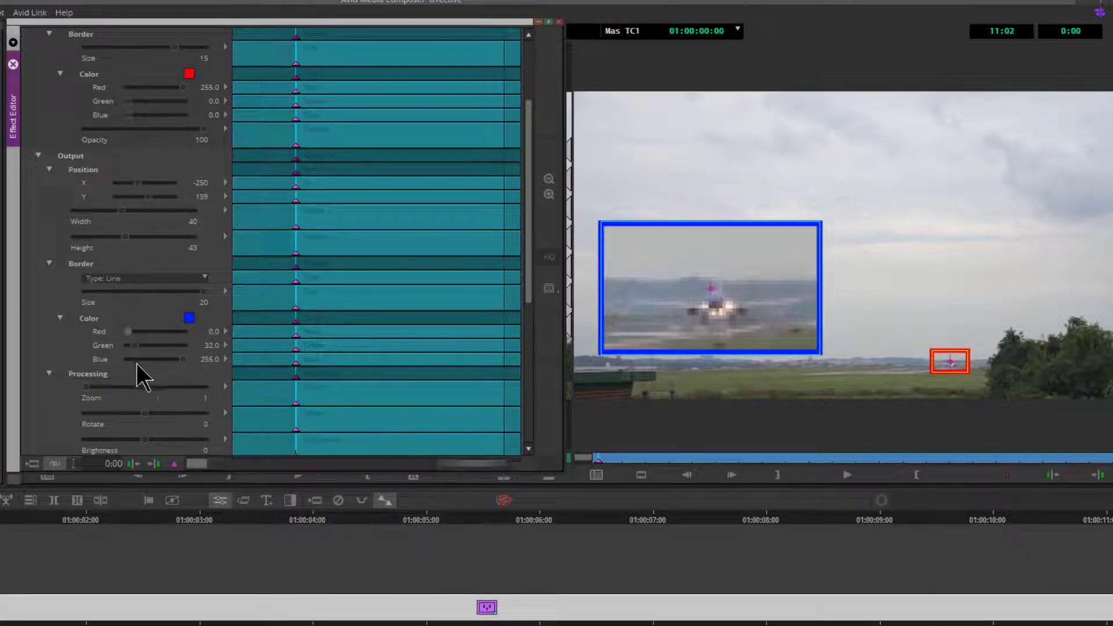
{"action": "left_click_drag", "start_coordinate": [180, 358], "coordinate": [154, 344]}
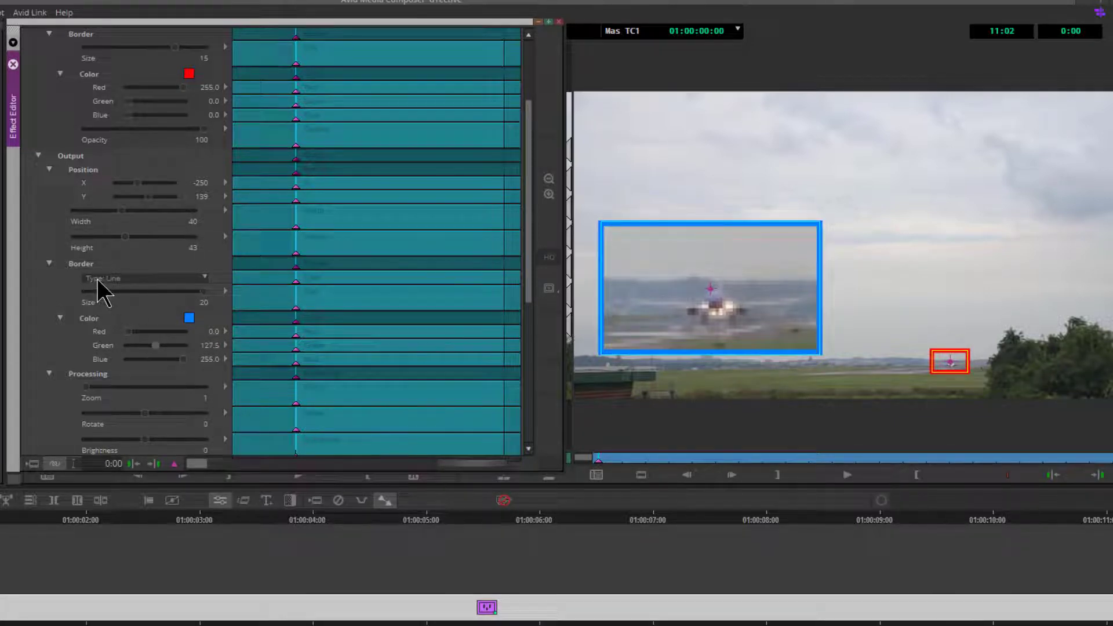
Try the None border type on the output window and switch it to Feather.
{"action": "left_click", "coordinate": [178, 279]}
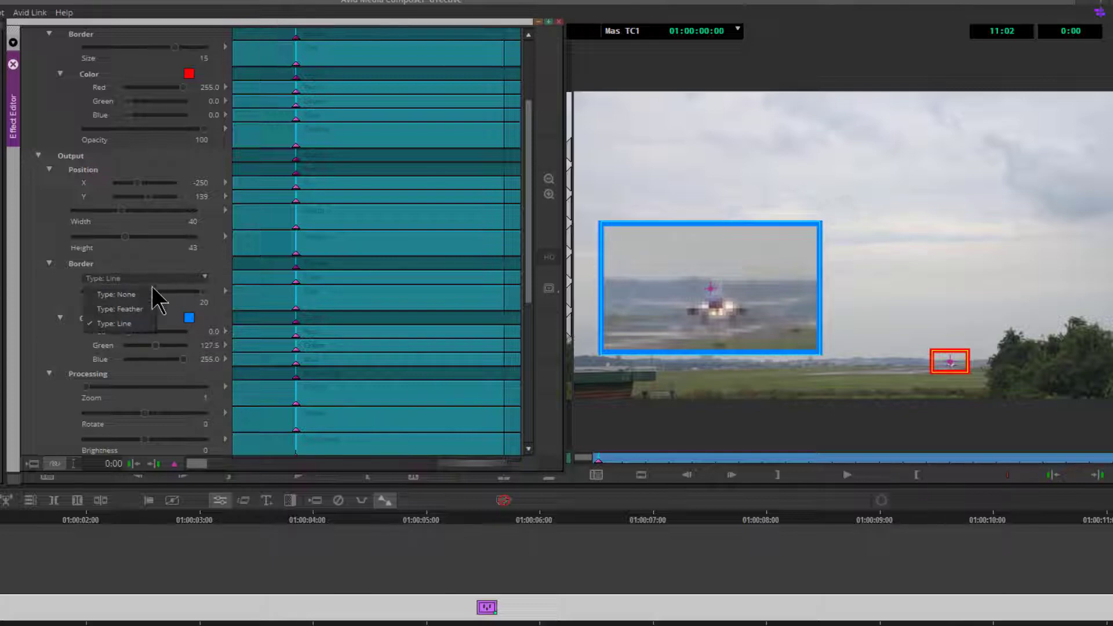
{"action": "left_click", "coordinate": [139, 294]}
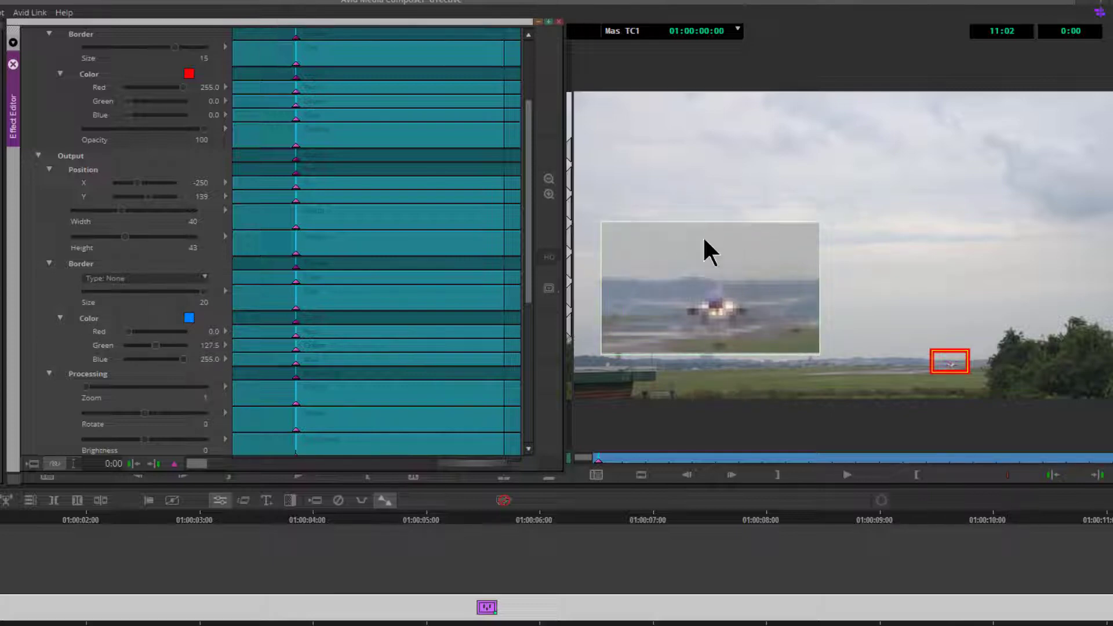
{"action": "left_click", "coordinate": [205, 281]}
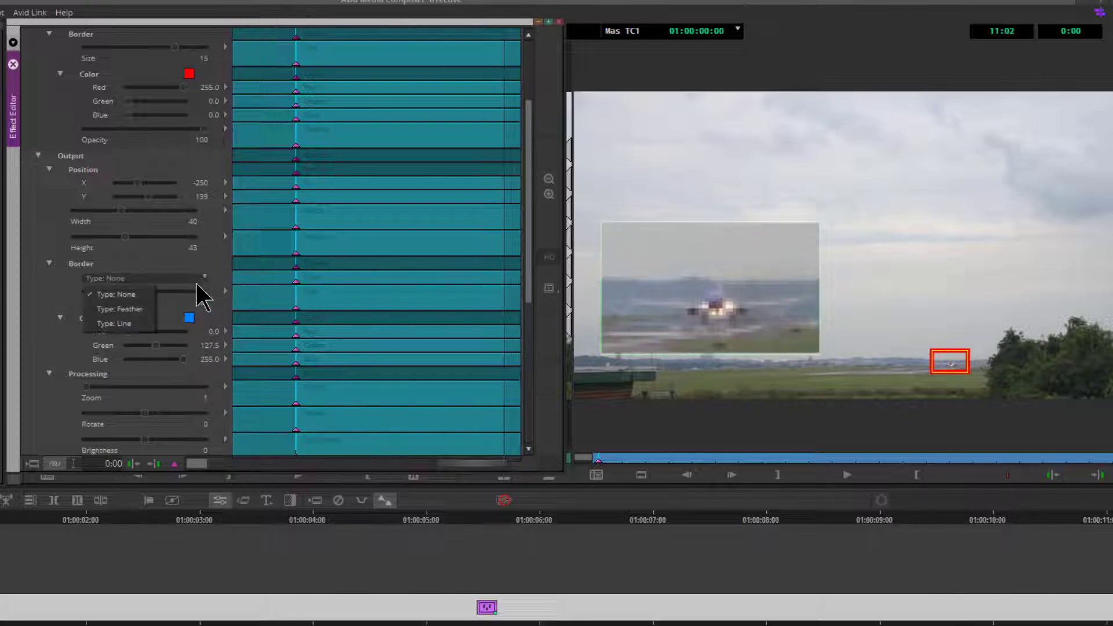
{"action": "left_click", "coordinate": [131, 308]}
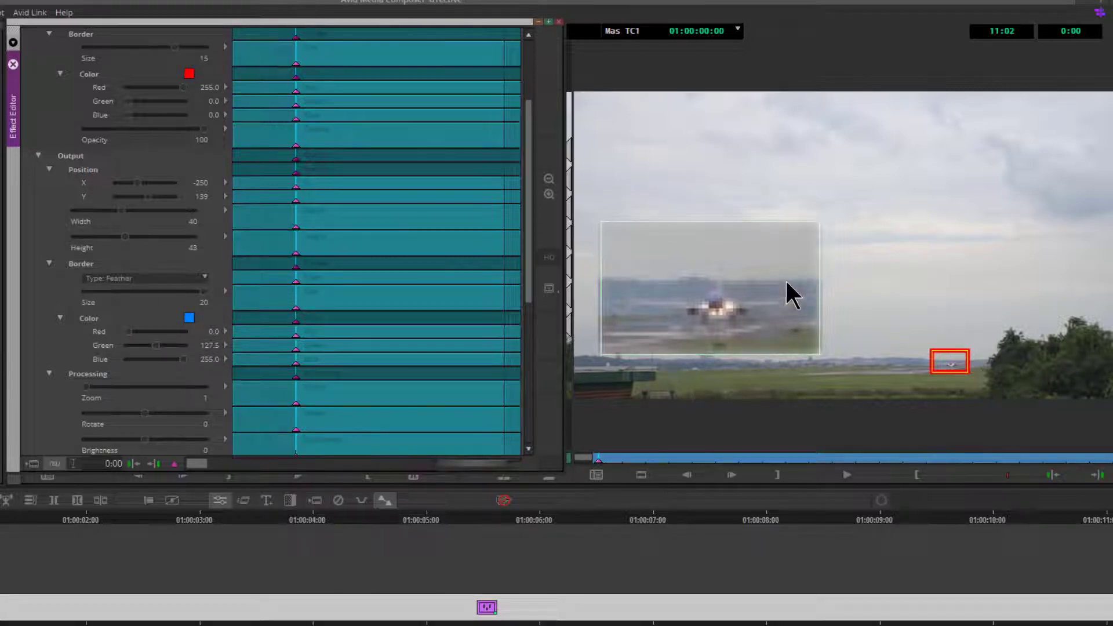
Enlarge the feathered output window to about 64 wide and 69 high and position it at about X -110, Y 28.
{"action": "left_click_drag", "start_coordinate": [757, 265], "coordinate": [773, 266]}
{"action": "left_click_drag", "start_coordinate": [835, 223], "coordinate": [886, 192]}
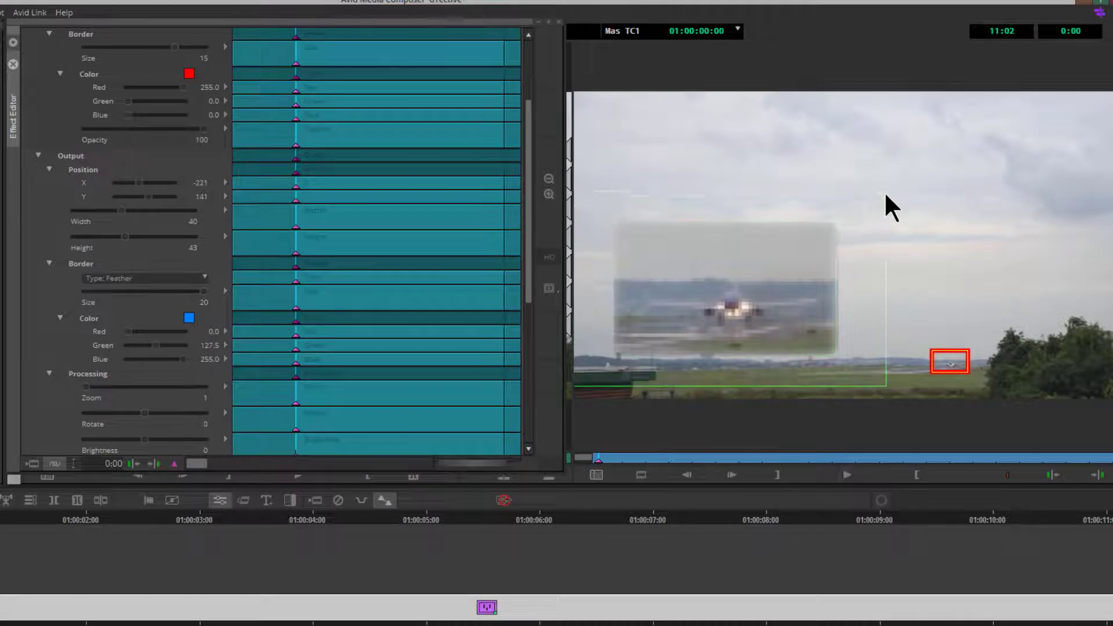
{"action": "left_click_drag", "start_coordinate": [790, 254], "coordinate": [852, 216]}
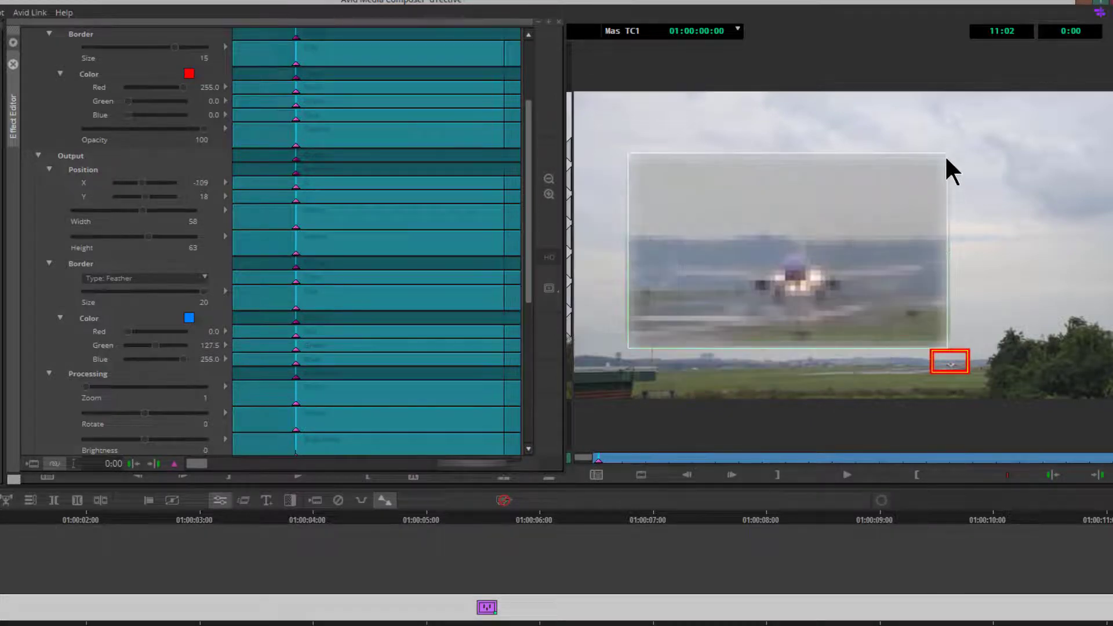
{"action": "left_click_drag", "start_coordinate": [946, 156], "coordinate": [959, 142]}
{"action": "left_click_drag", "start_coordinate": [839, 223], "coordinate": [839, 248]}
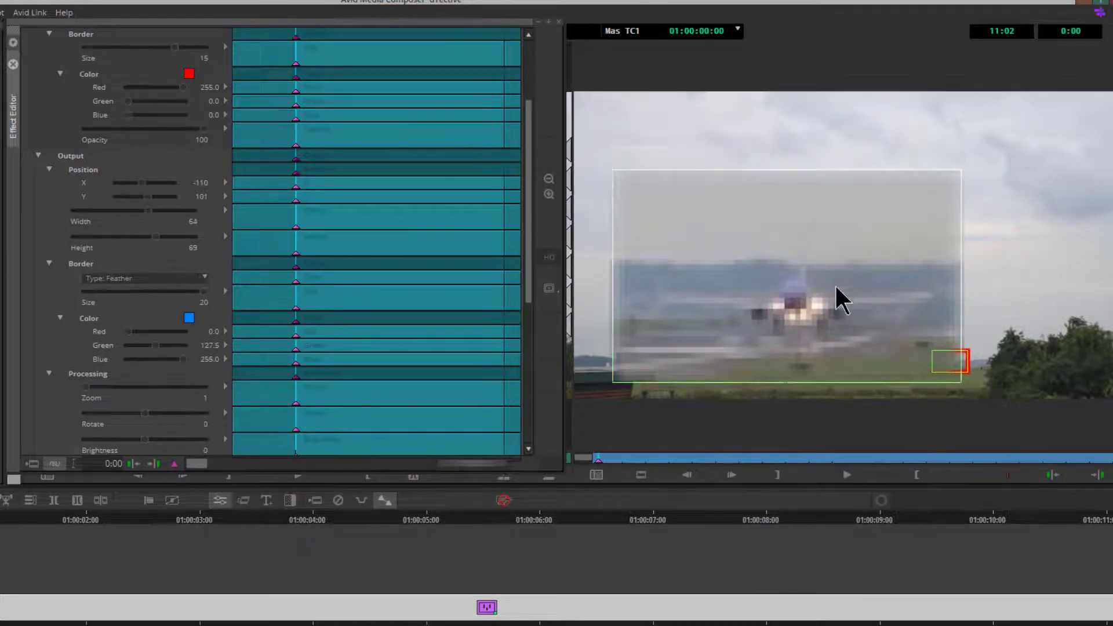
{"action": "left_click_drag", "start_coordinate": [836, 287], "coordinate": [837, 265]}
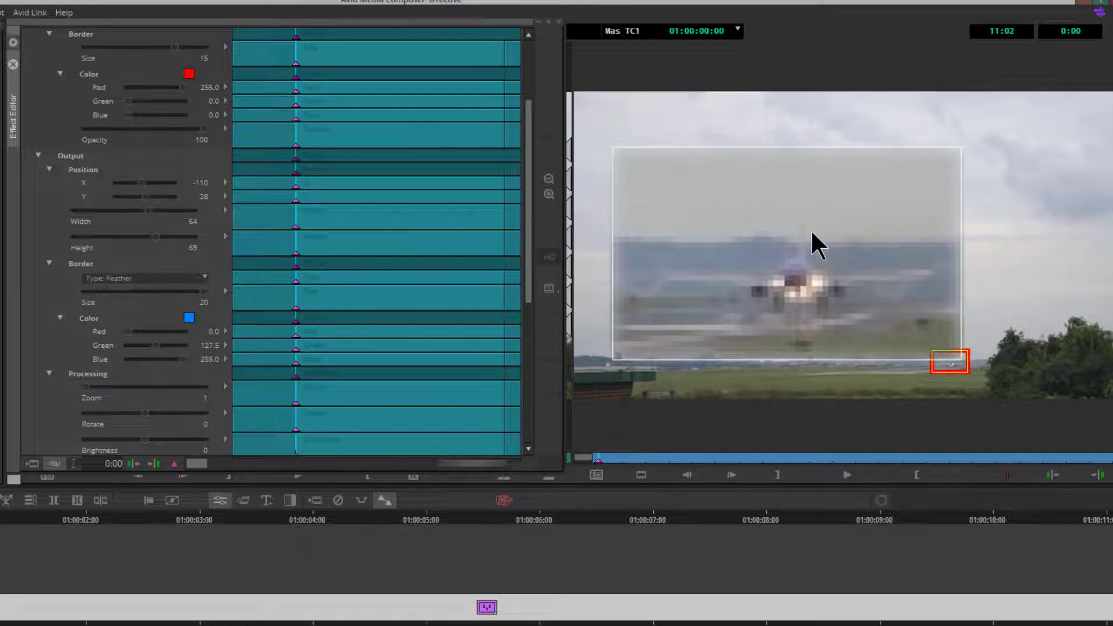
Nudge the output window to about X -119, Y 30 and change its border type to Line with a size of 13.
{"action": "left_click_drag", "start_coordinate": [811, 233], "coordinate": [807, 235]}
{"action": "left_click", "coordinate": [174, 279]}
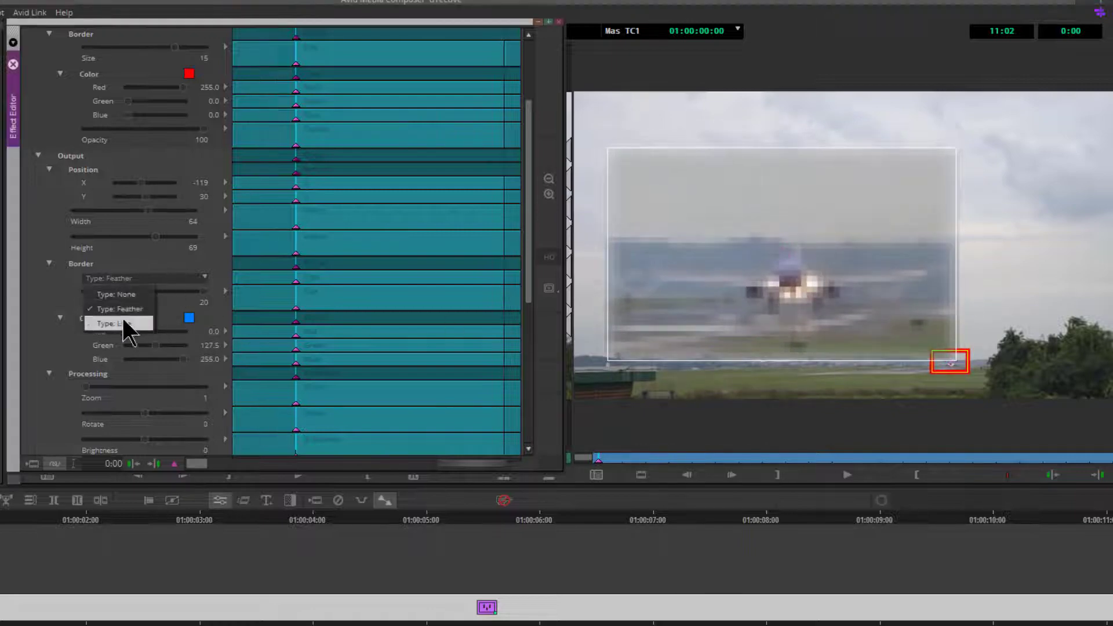
{"action": "left_click", "coordinate": [124, 324]}
{"action": "left_click_drag", "start_coordinate": [204, 292], "coordinate": [167, 293]}
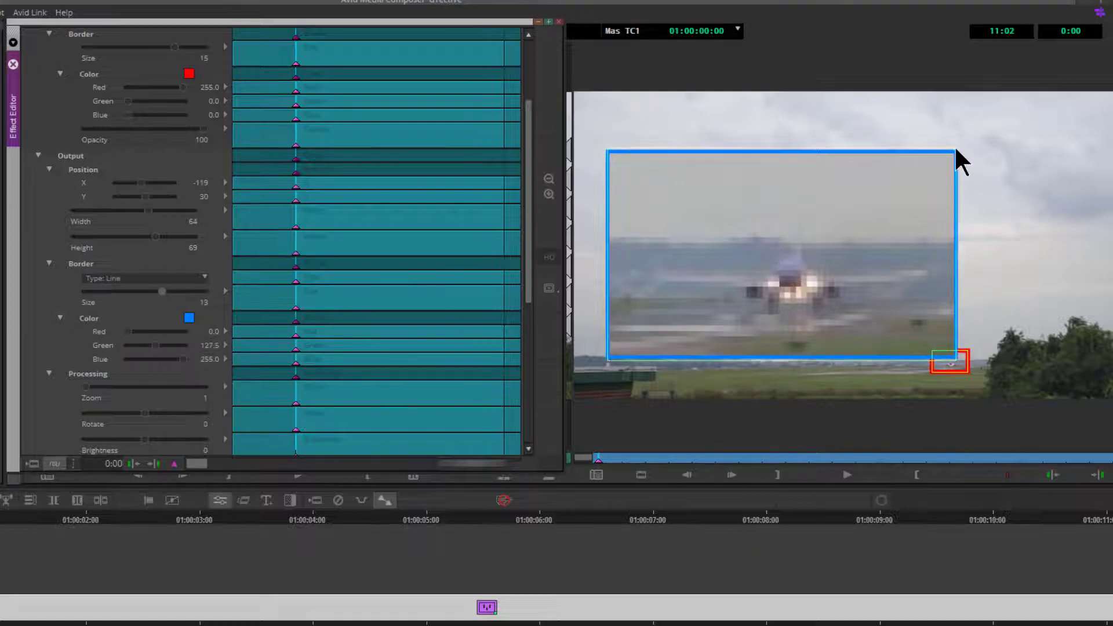
Shrink the output window to about 44 wide and 49 high and position it at about X -241, Y 191.
{"action": "left_click_drag", "start_coordinate": [956, 150], "coordinate": [853, 210]}
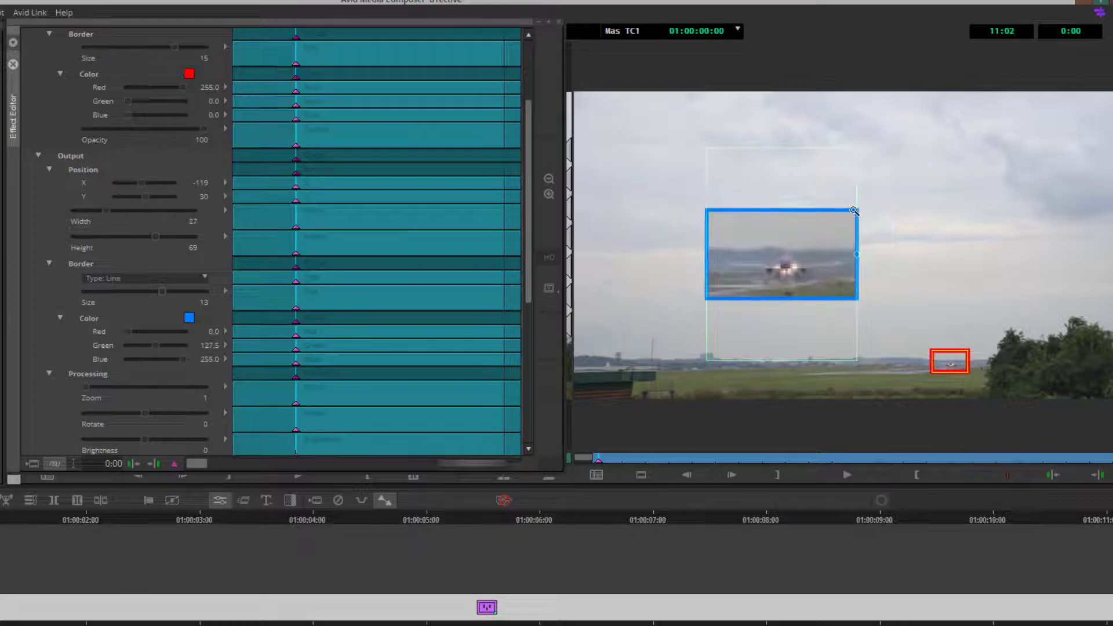
{"action": "left_click_drag", "start_coordinate": [783, 147], "coordinate": [780, 204]}
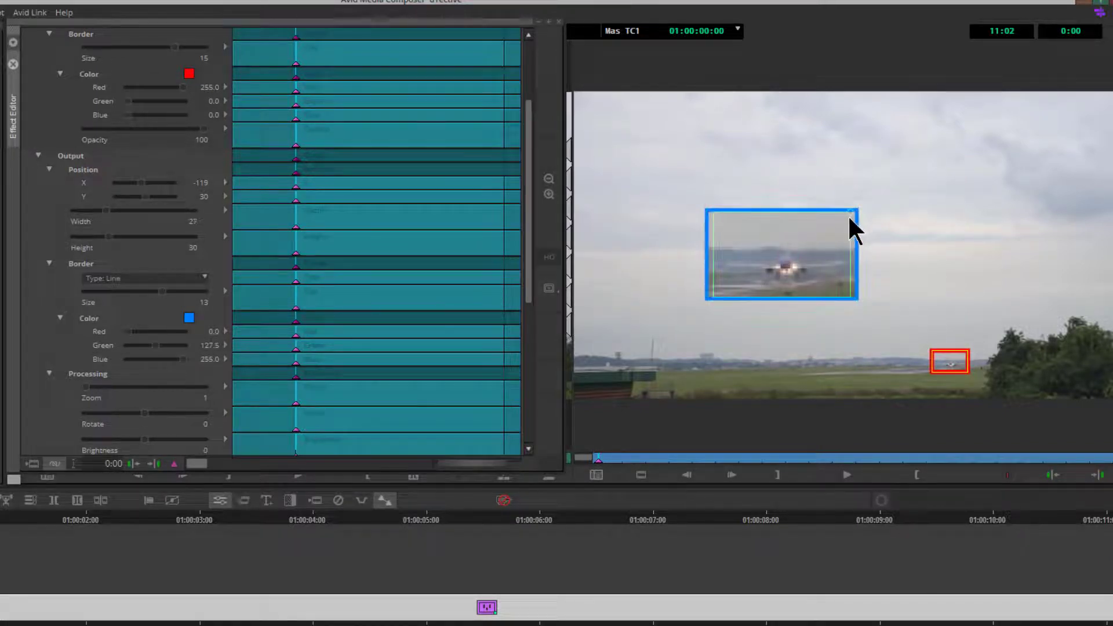
{"action": "left_click_drag", "start_coordinate": [800, 247], "coordinate": [686, 321]}
{"action": "left_click_drag", "start_coordinate": [733, 284], "coordinate": [814, 239]}
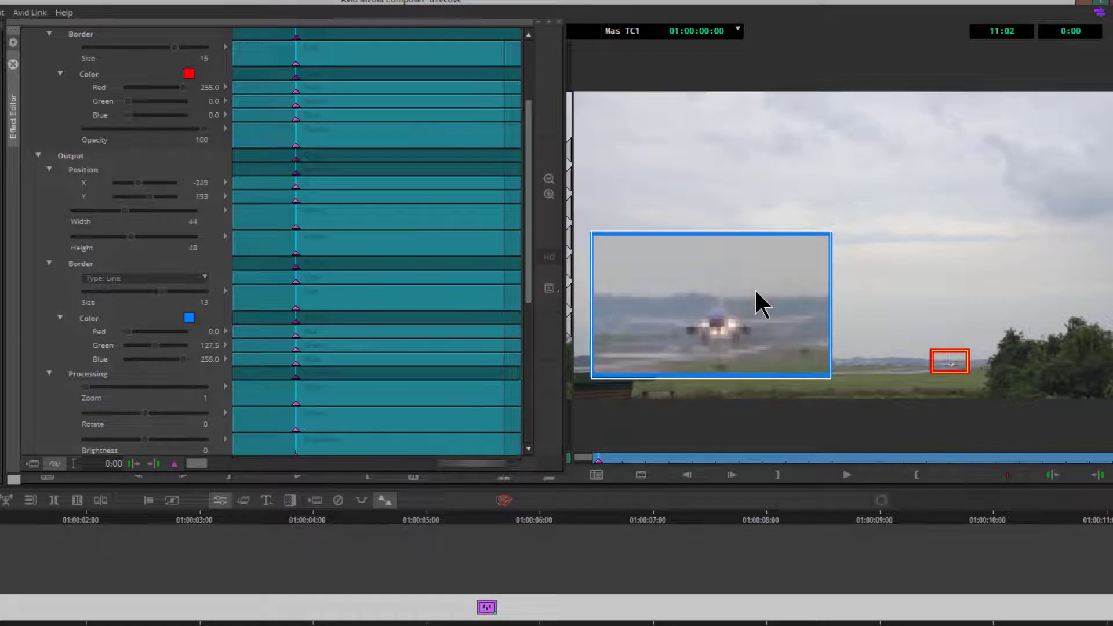
{"action": "left_click_drag", "start_coordinate": [755, 292], "coordinate": [760, 288]}
{"action": "left_click_drag", "start_coordinate": [835, 228], "coordinate": [836, 226]}
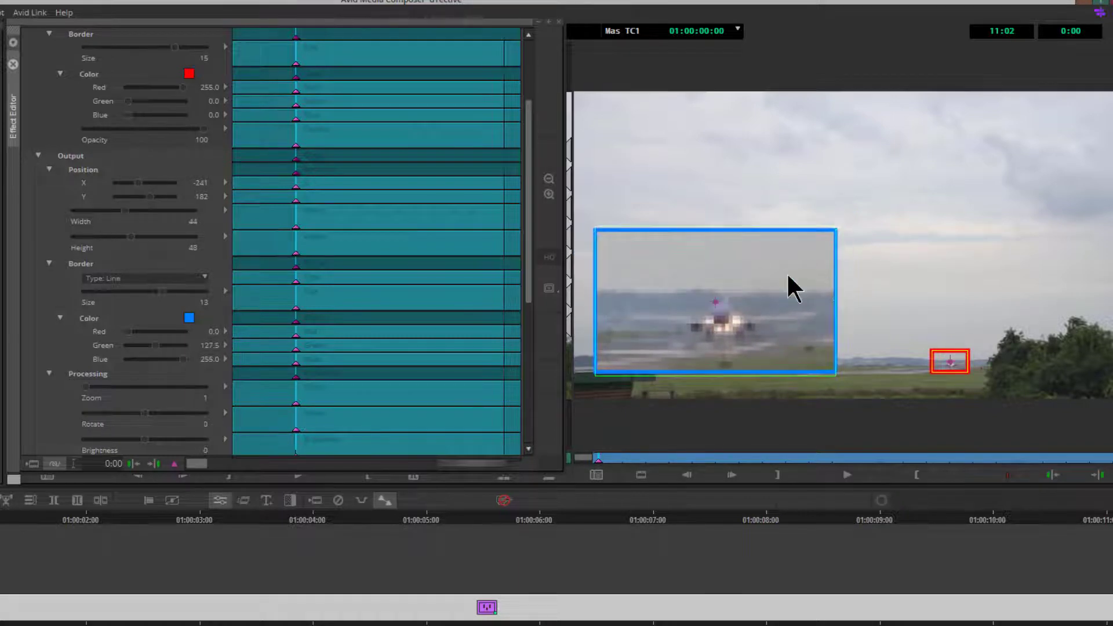
{"action": "left_click_drag", "start_coordinate": [781, 276], "coordinate": [778, 280]}
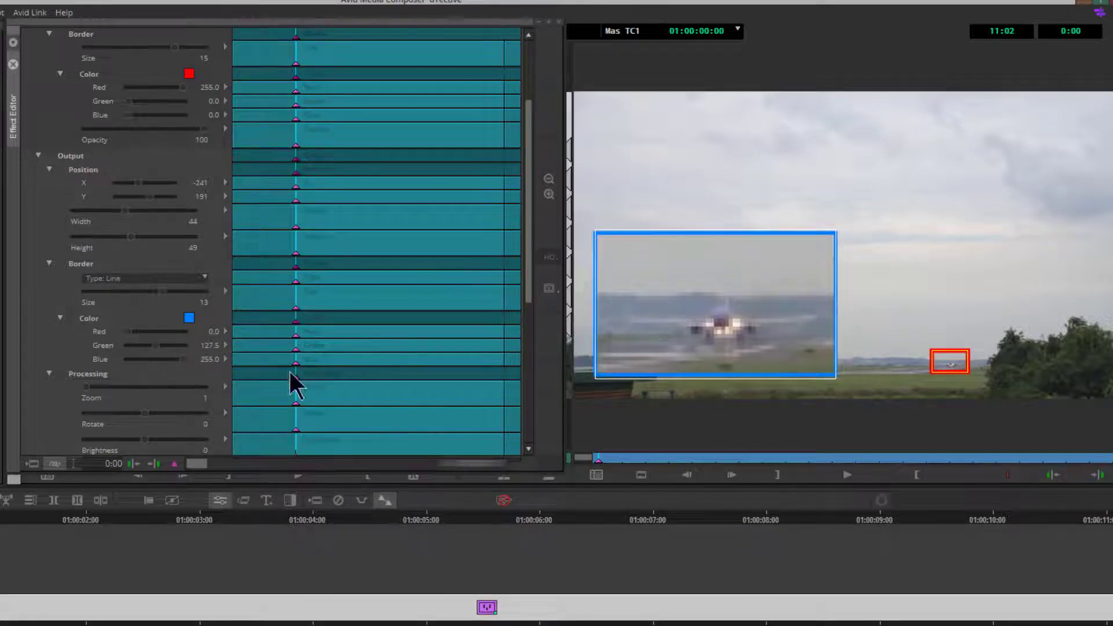
Try out the output's Zoom processing setting and return it to 1.
{"action": "left_click_drag", "start_coordinate": [528, 226], "coordinate": [523, 332]}
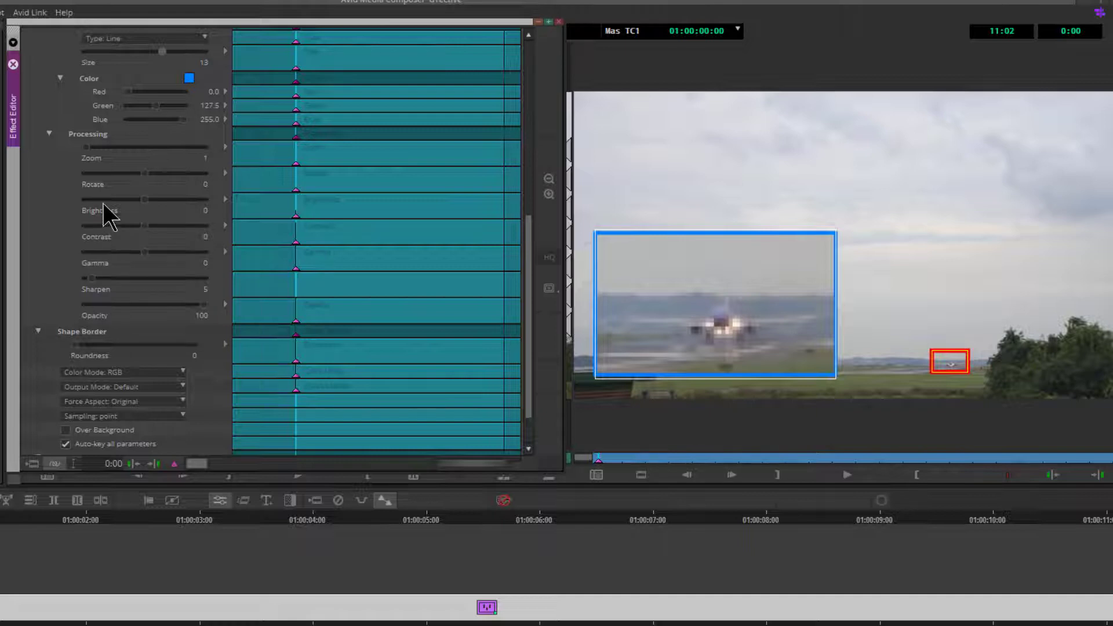
{"action": "left_click_drag", "start_coordinate": [89, 148], "coordinate": [97, 146]}
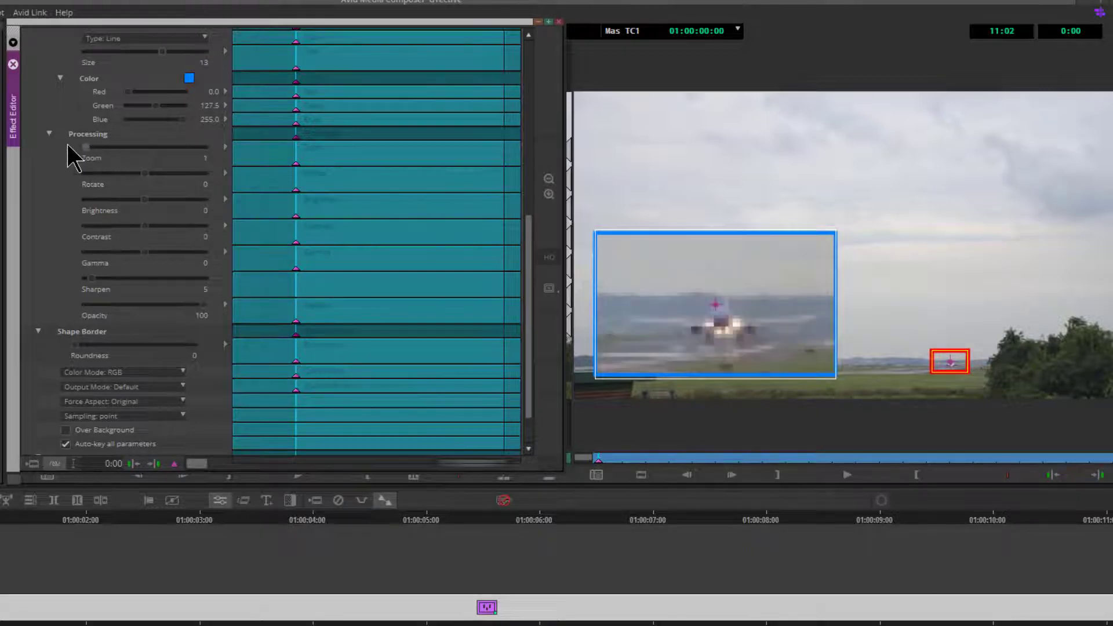
{"action": "left_click_drag", "start_coordinate": [106, 146], "coordinate": [67, 153]}
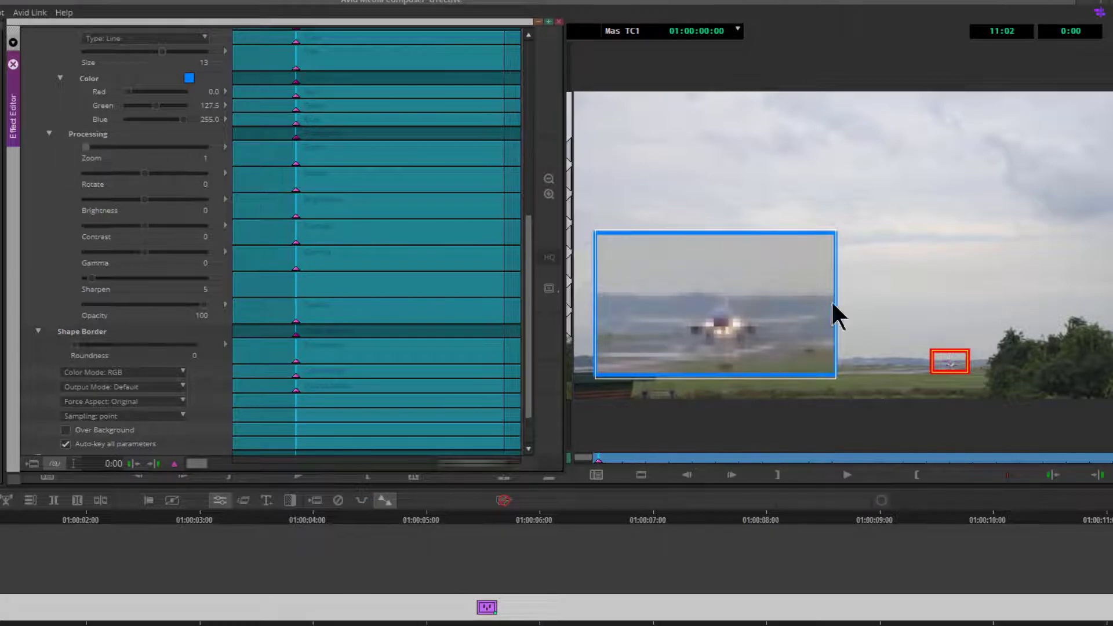
{"action": "left_click_drag", "start_coordinate": [932, 373], "coordinate": [933, 373]}
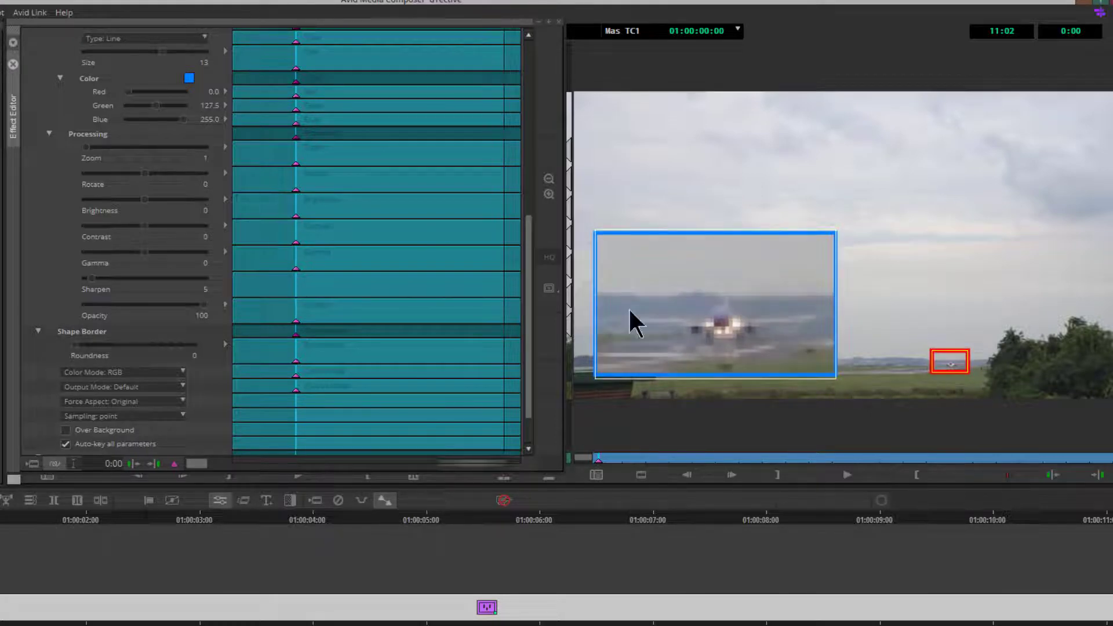
{"action": "left_click_drag", "start_coordinate": [87, 147], "coordinate": [64, 148]}
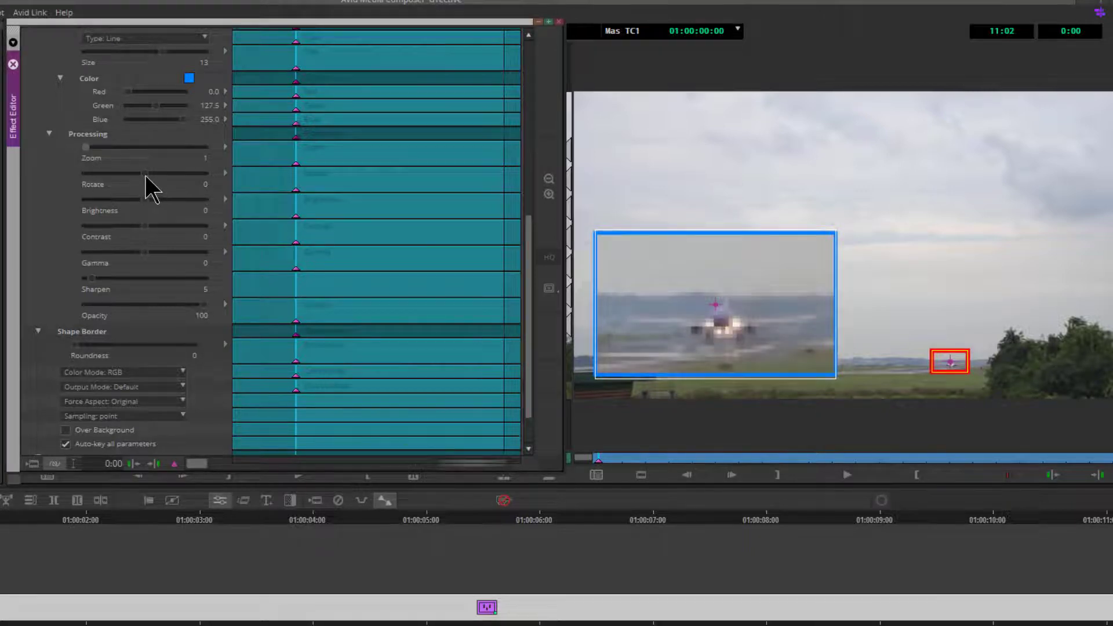
Try rotating the magnified image to -137 and 90 and raising its brightness to 50, and return both settings to 0.
{"action": "mouse_move", "coordinate": [145, 173]}
{"action": "left_mouse_down"}
{"action": "mouse_move", "coordinate": [163, 173]}
{"action": "mouse_move", "coordinate": [127, 174]}
{"action": "mouse_move", "coordinate": [170, 172]}
{"action": "mouse_move", "coordinate": [123, 172]}
{"action": "left_mouse_up"}
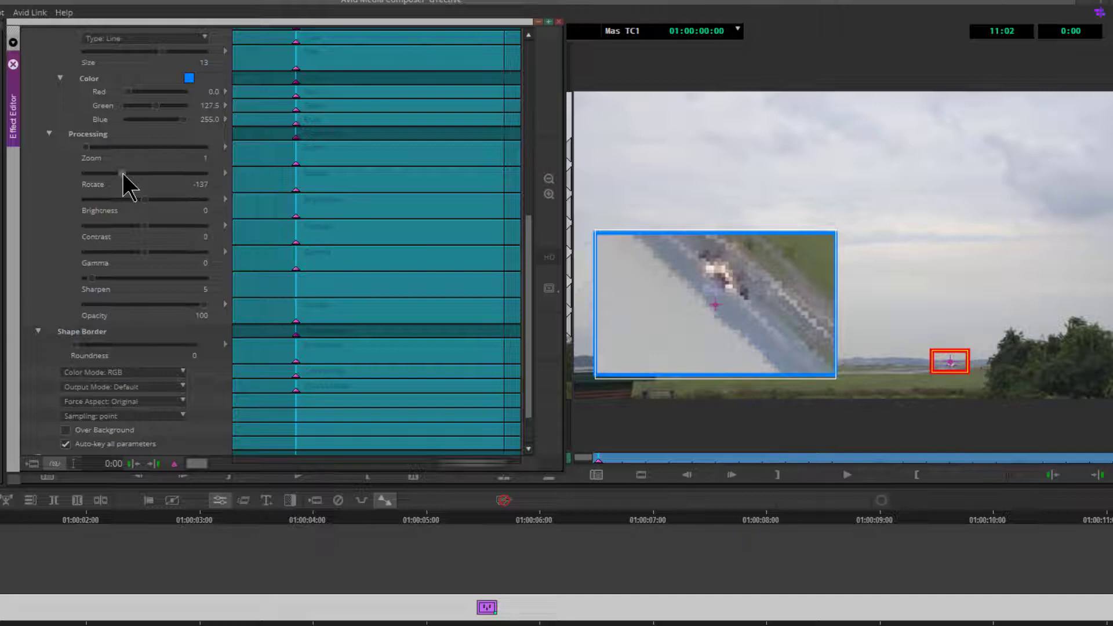
{"action": "type", "text": "90"}
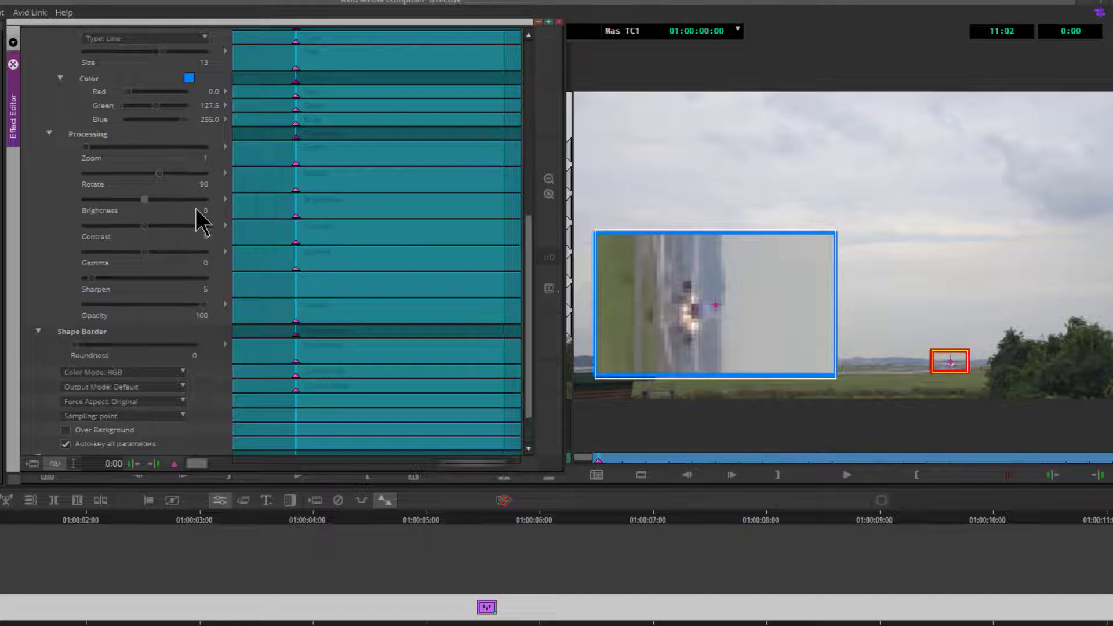
{"action": "type", "text": "50"}
{"action": "key", "text": "Return"}
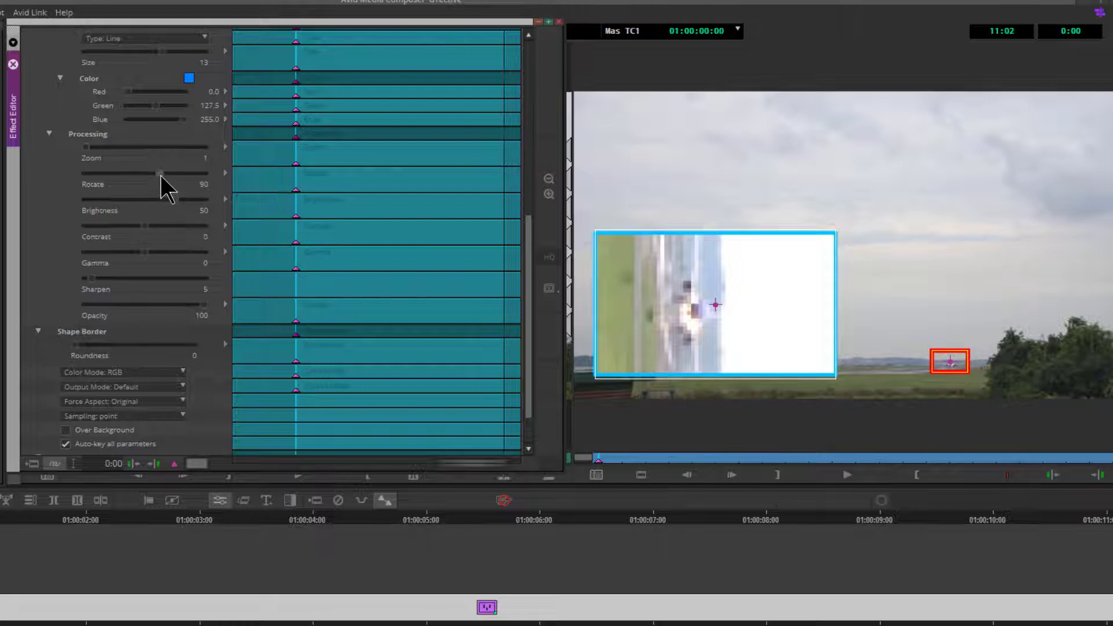
{"action": "key", "text": "ctrl+z"}
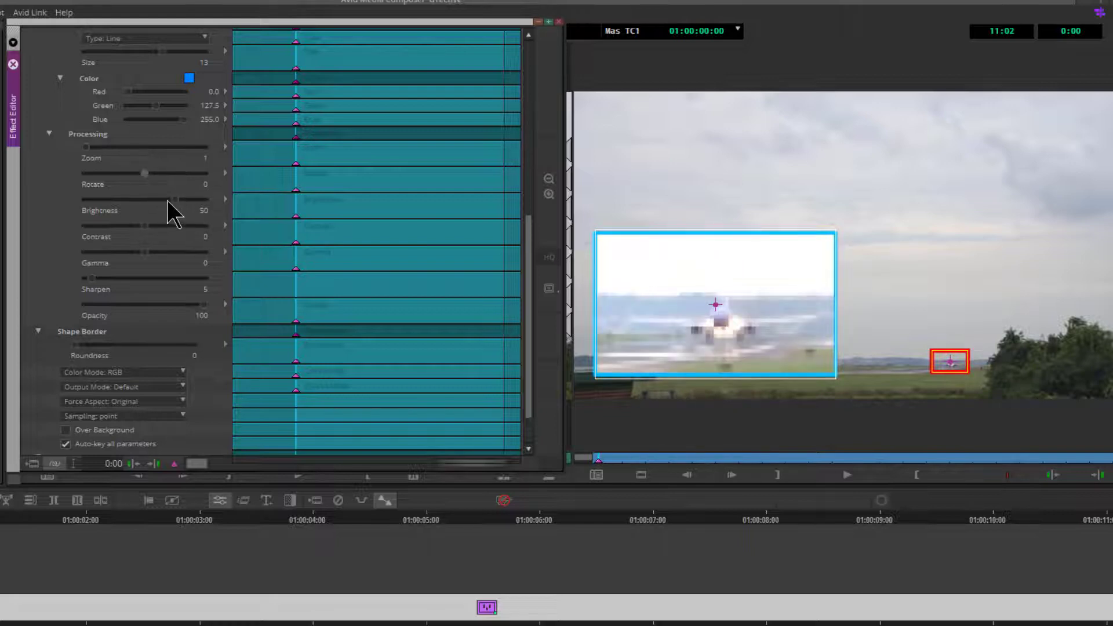
{"action": "key", "text": "ctrl+z"}
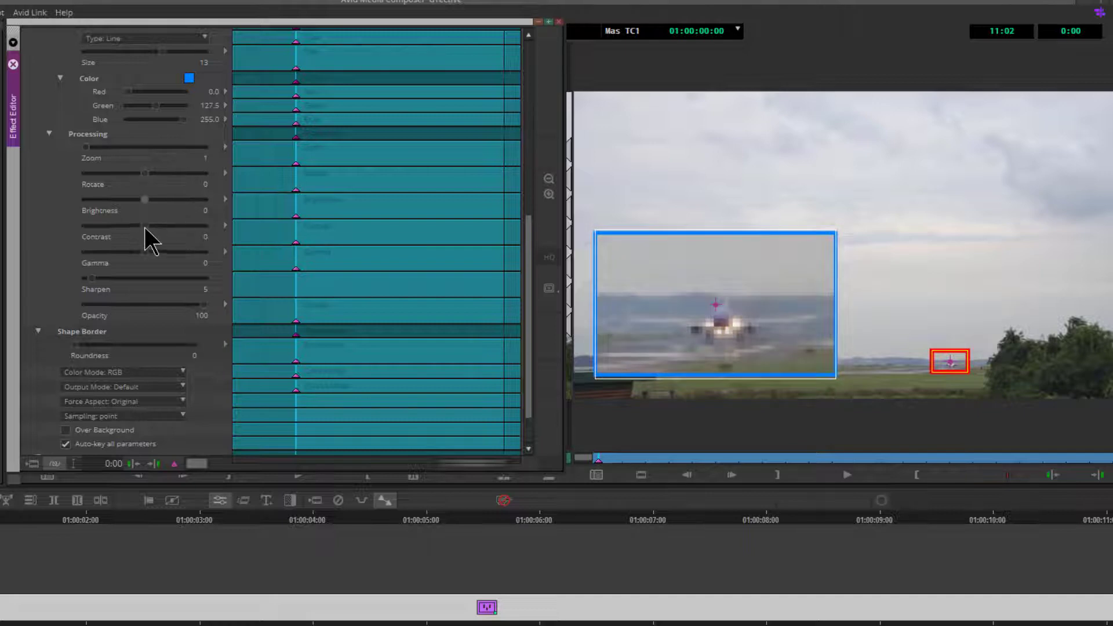
Set the output's Contrast to 30, Gamma to 22 and Sharpen to 29, and try a lower Opacity before restoring it to 100.
{"action": "left_click_drag", "start_coordinate": [150, 227], "coordinate": [158, 250]}
{"action": "left_click_drag", "start_coordinate": [92, 280], "coordinate": [121, 280]}
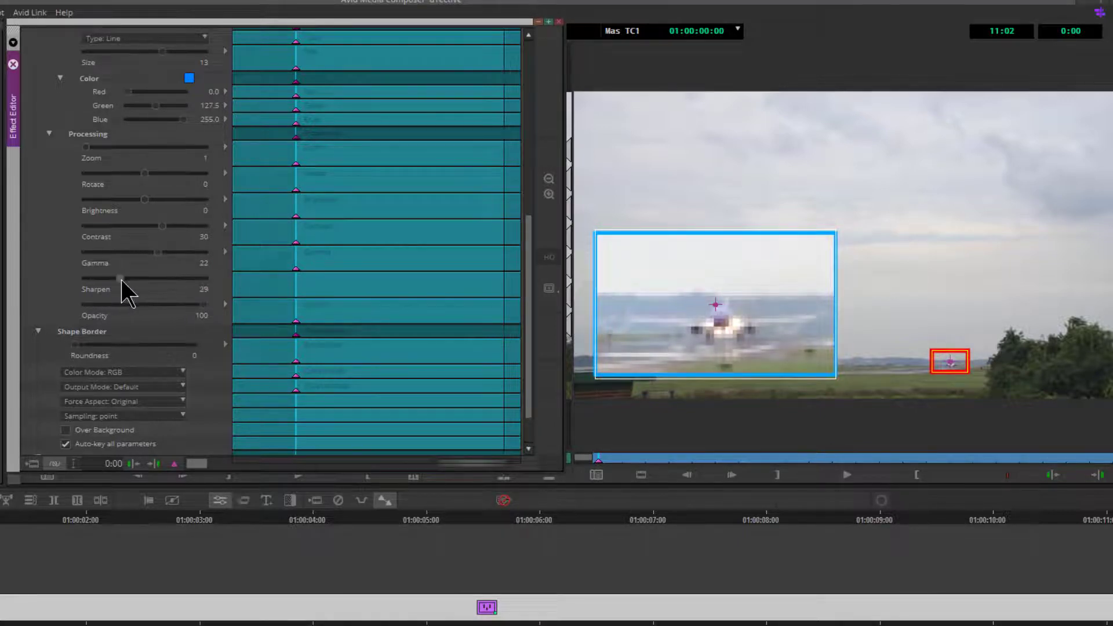
{"action": "left_click", "coordinate": [202, 305]}
{"action": "mouse_move", "coordinate": [206, 308]}
{"action": "left_mouse_down"}
{"action": "mouse_move", "coordinate": [74, 307]}
{"action": "mouse_move", "coordinate": [241, 308]}
{"action": "mouse_move", "coordinate": [205, 311]}
{"action": "left_mouse_up"}
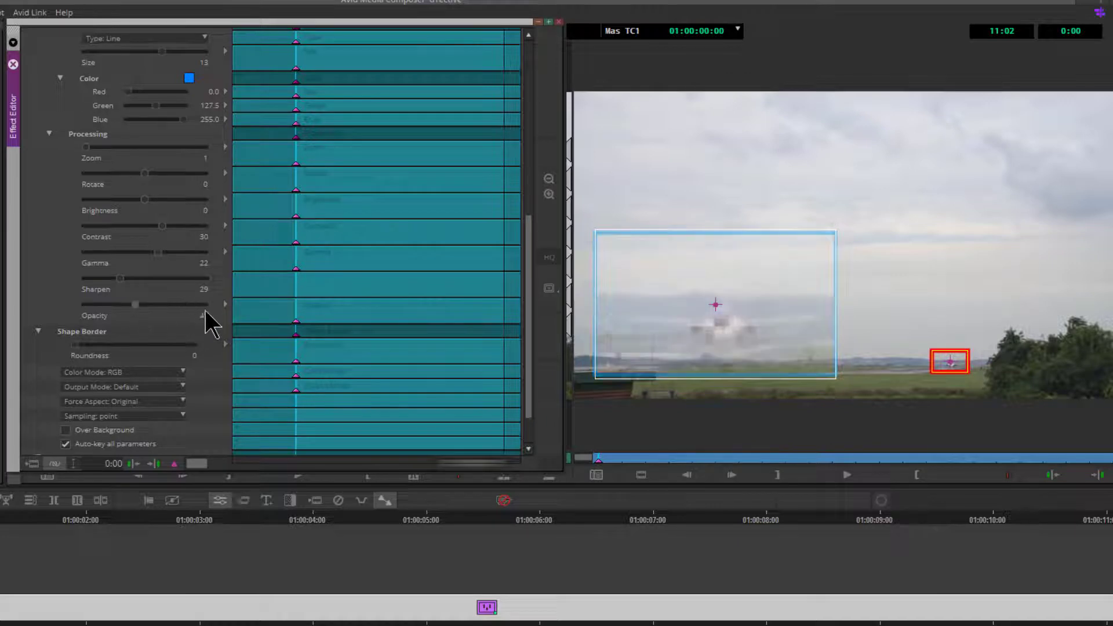
Set the shape border's Roundness to 100 to make the target and output windows elliptical.
{"action": "left_click_drag", "start_coordinate": [526, 273], "coordinate": [525, 313]}
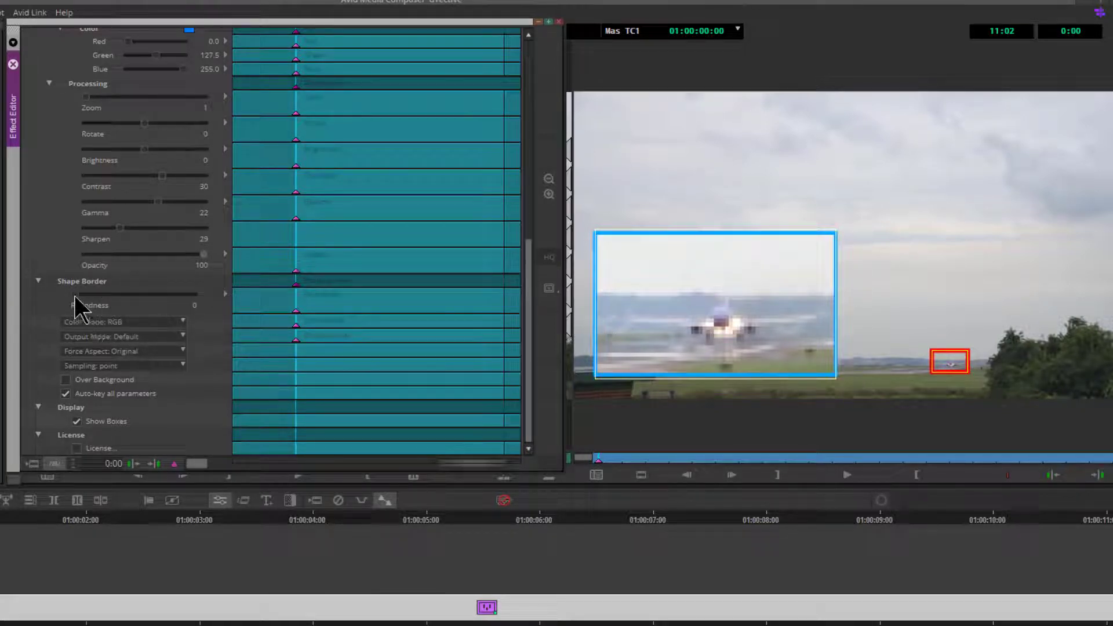
{"action": "left_click_drag", "start_coordinate": [74, 295], "coordinate": [193, 302]}
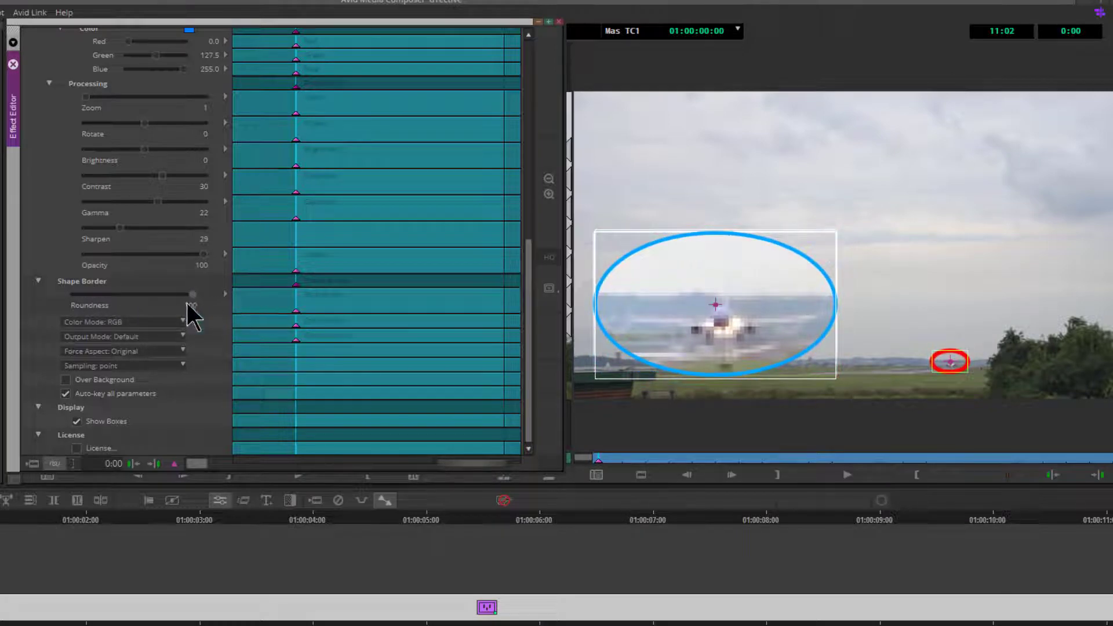
{"action": "left_click_drag", "start_coordinate": [186, 302], "coordinate": [245, 290]}
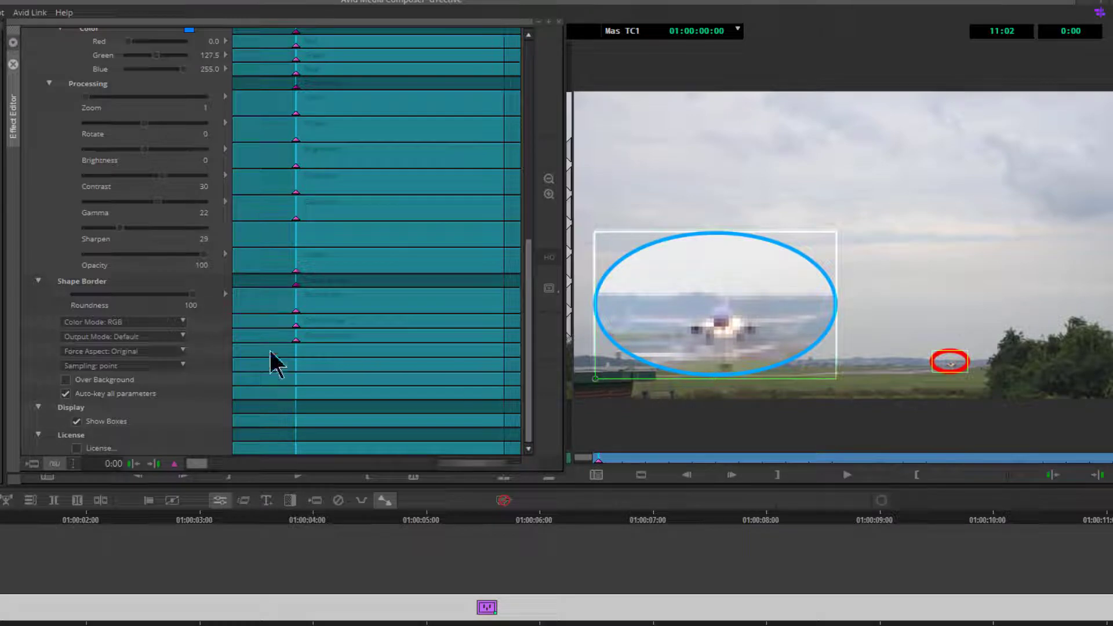
Try the Full output mode and switch it to 90% Full.
{"action": "left_click", "coordinate": [167, 336]}
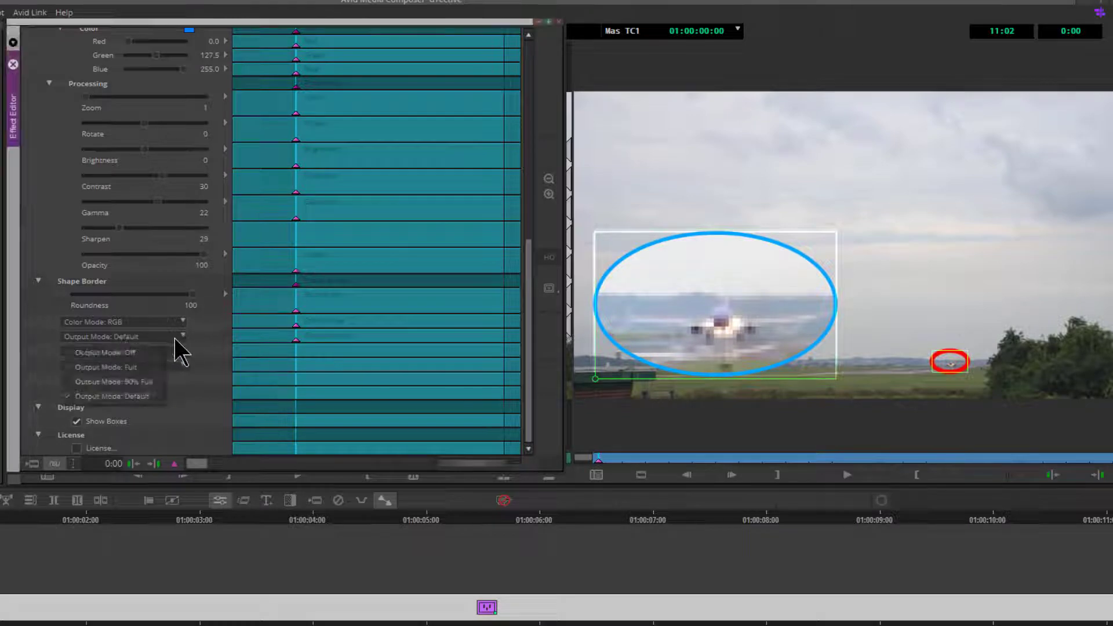
{"action": "left_click", "coordinate": [141, 365]}
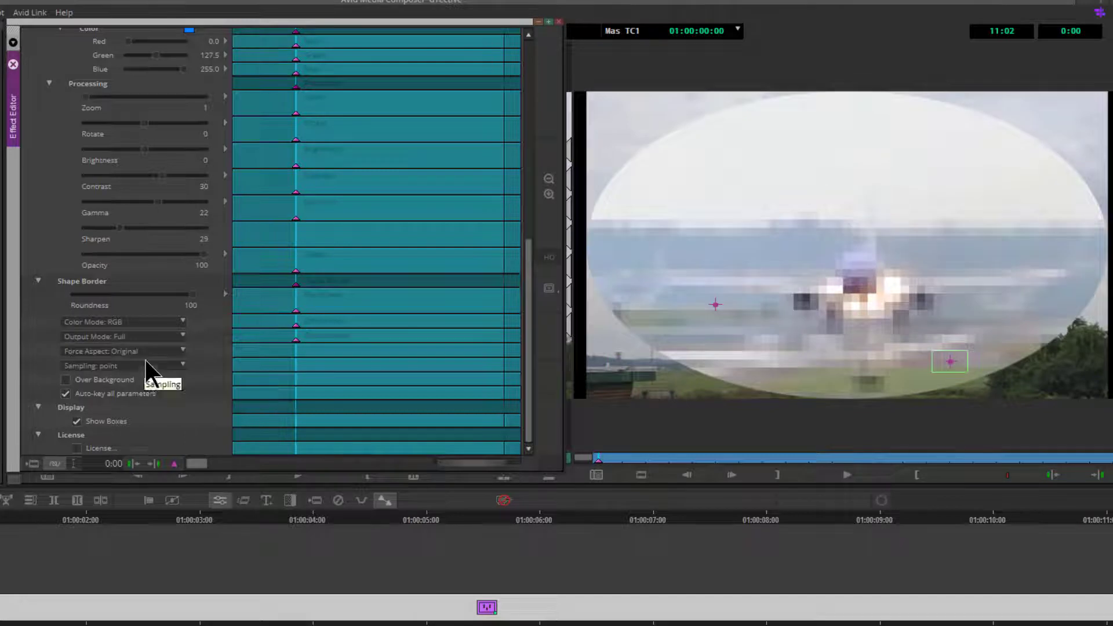
{"action": "left_click", "coordinate": [155, 338]}
{"action": "left_click", "coordinate": [144, 381]}
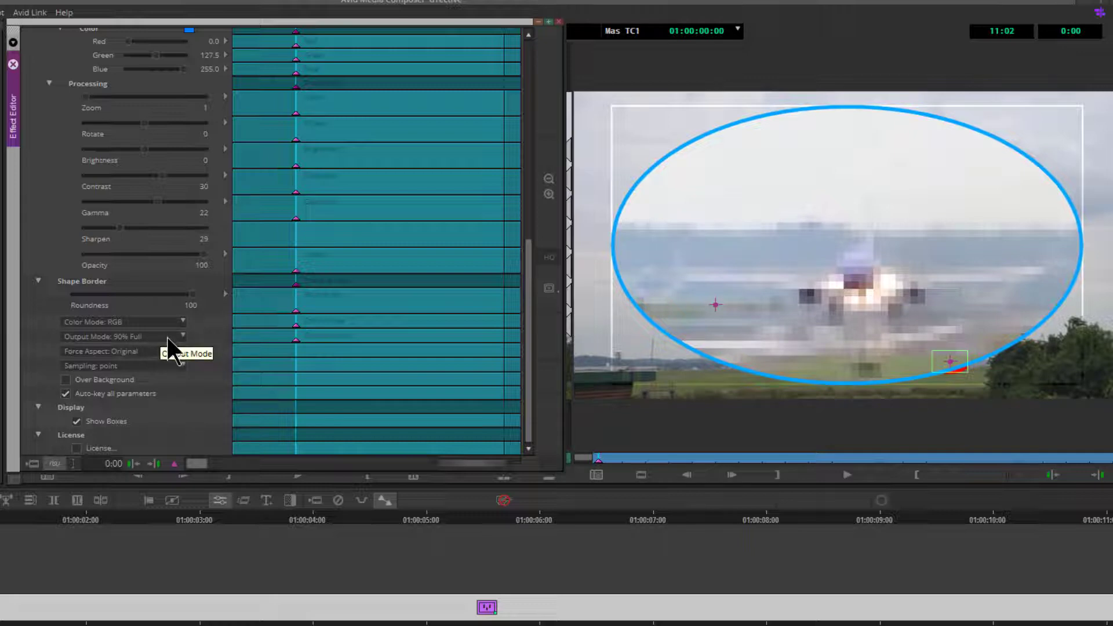
Compare the triangle, quadratic, cubic, catrom, gaussian and sinc sampling methods and leave Sampling set to triangle.
{"action": "left_click", "coordinate": [180, 364]}
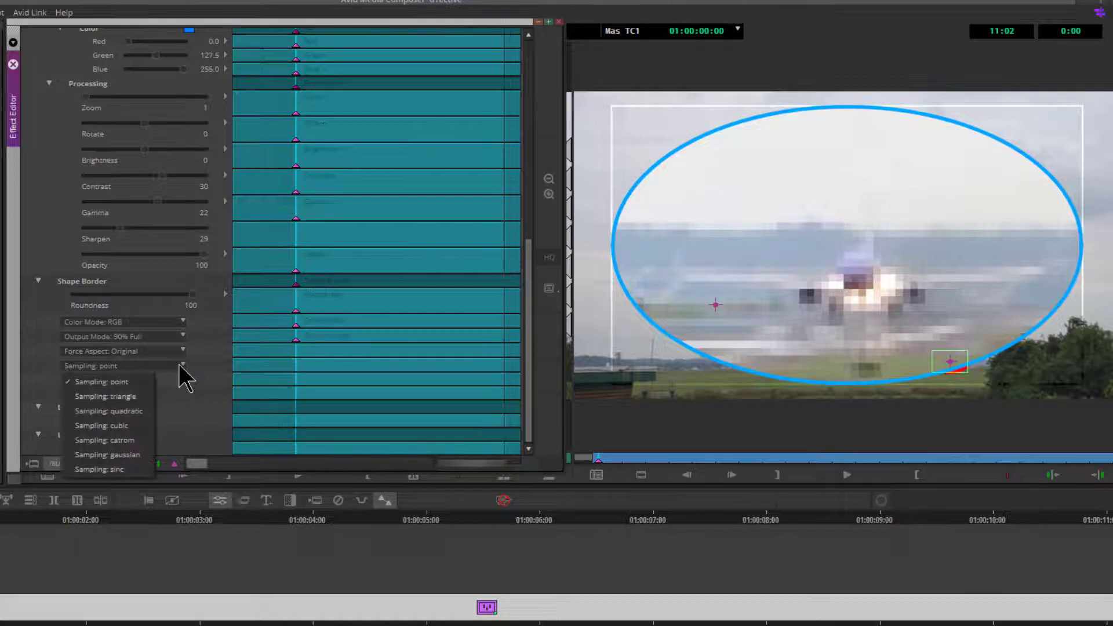
{"action": "left_click", "coordinate": [141, 395]}
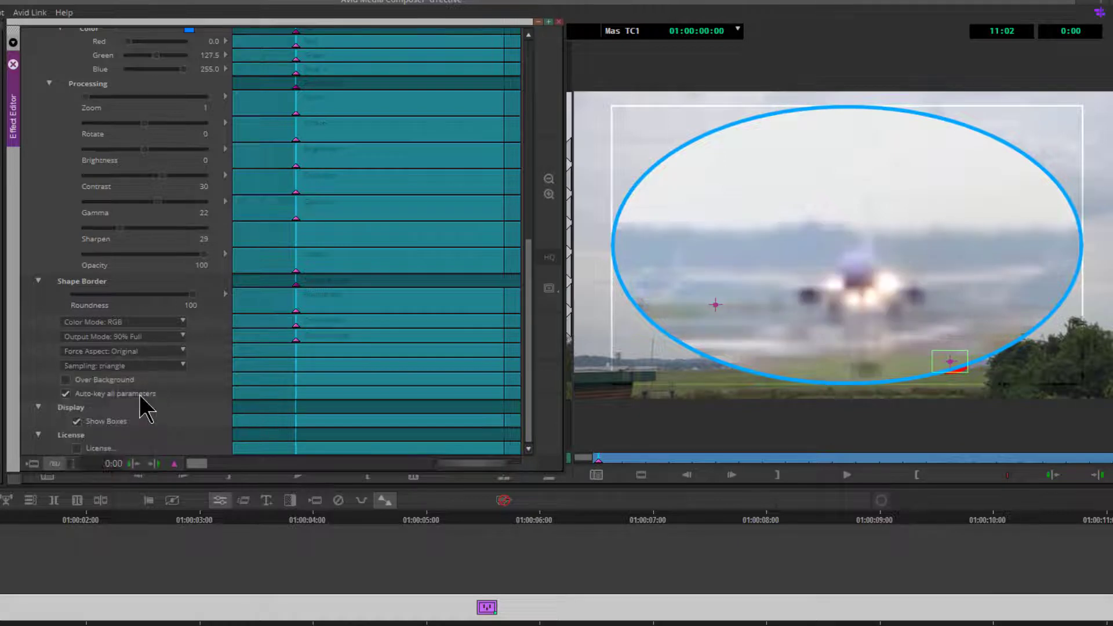
{"action": "left_click", "coordinate": [154, 366]}
{"action": "left_click", "coordinate": [145, 414]}
{"action": "left_click", "coordinate": [169, 367]}
{"action": "left_click", "coordinate": [132, 423]}
{"action": "left_click", "coordinate": [181, 365]}
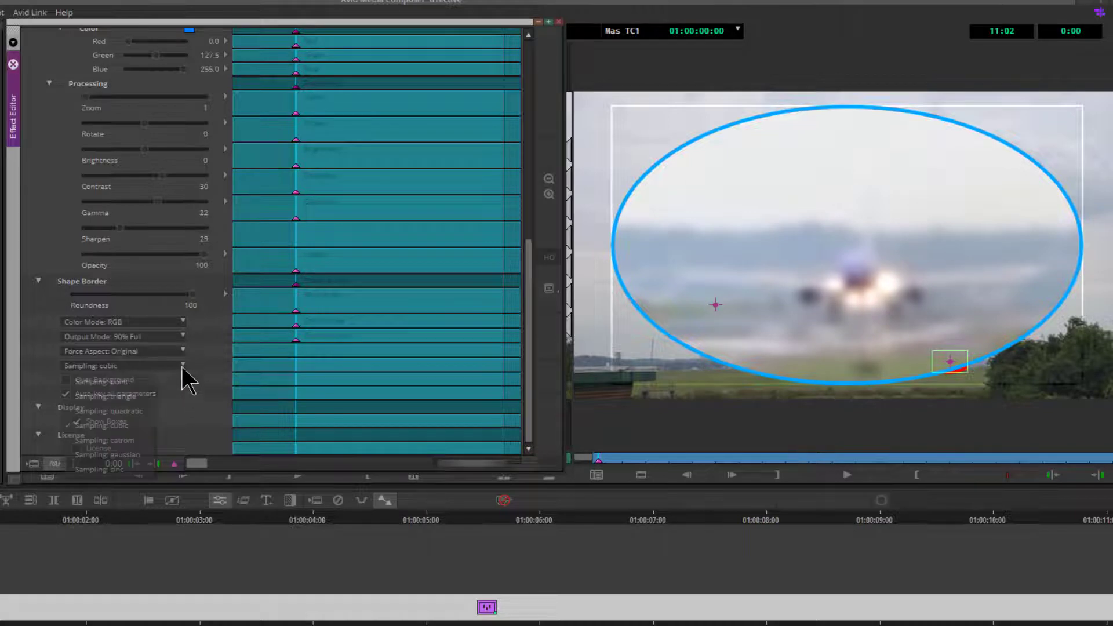
{"action": "left_click", "coordinate": [134, 442]}
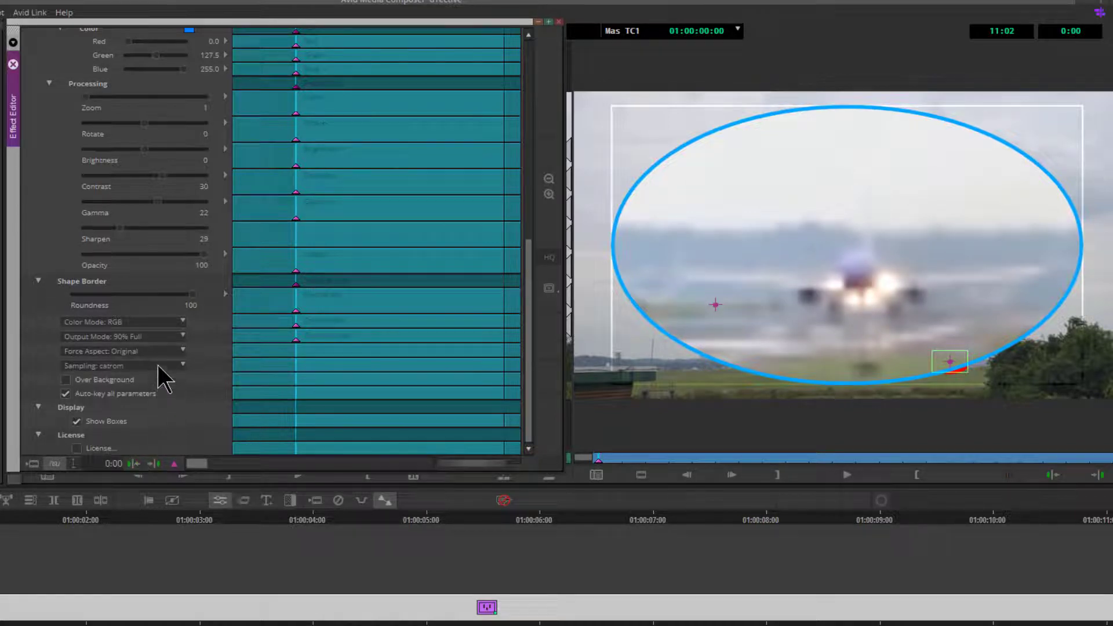
{"action": "left_click", "coordinate": [158, 364]}
{"action": "left_click", "coordinate": [142, 458]}
{"action": "left_click", "coordinate": [172, 371]}
{"action": "left_click", "coordinate": [121, 468]}
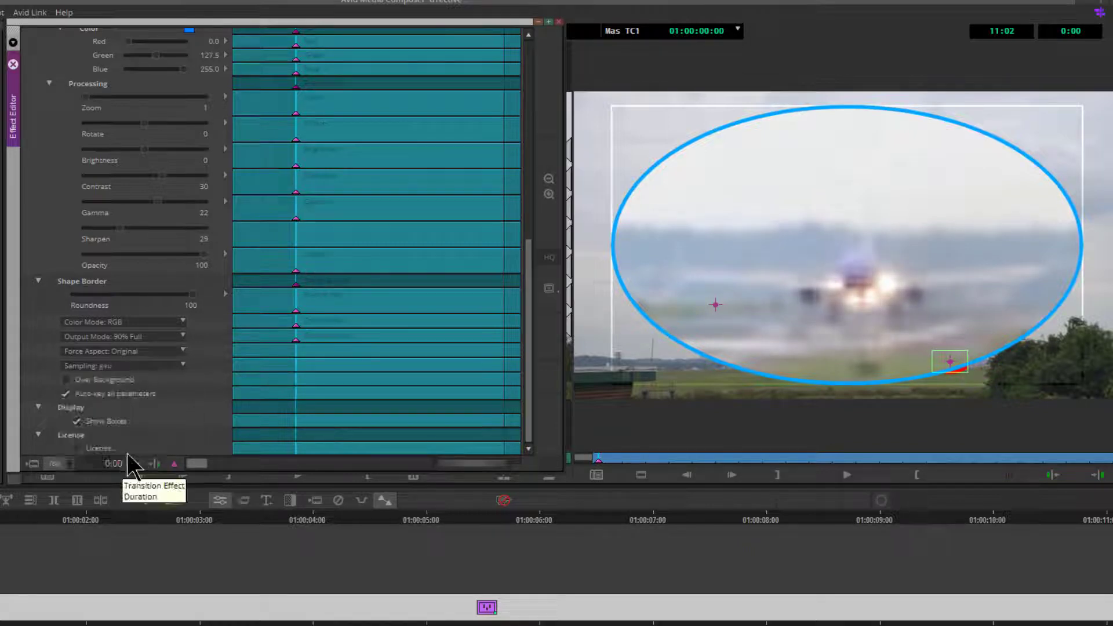
{"action": "left_click", "coordinate": [164, 370]}
{"action": "left_click", "coordinate": [144, 396]}
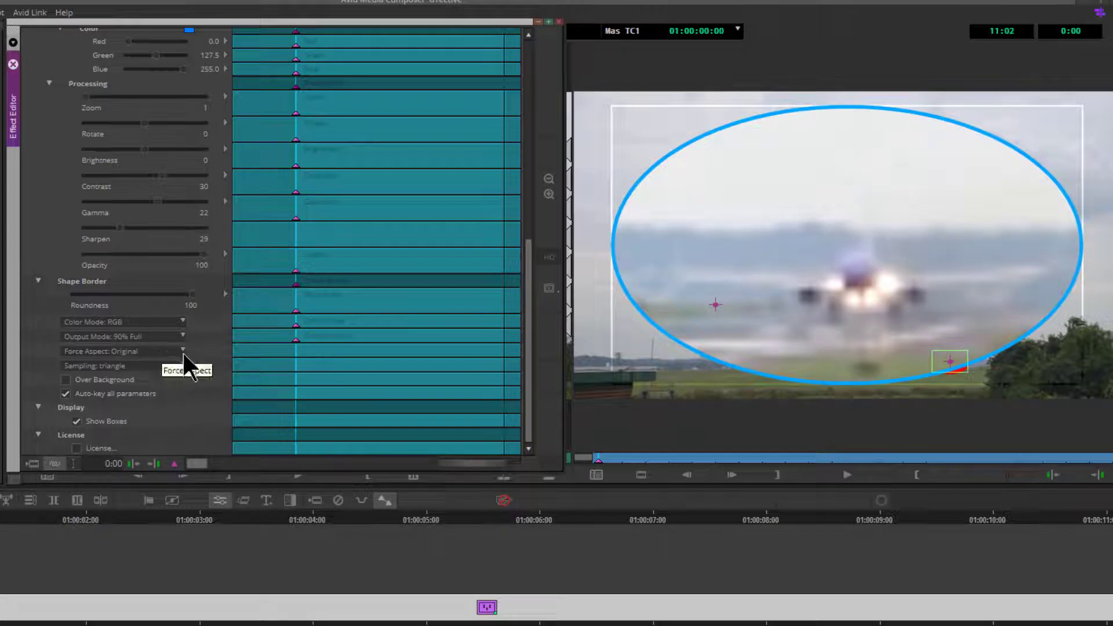
Try the 4:3 and 16:9 options of Force Aspect and return it to Original.
{"action": "left_click", "coordinate": [183, 351]}
{"action": "left_click", "coordinate": [151, 382]}
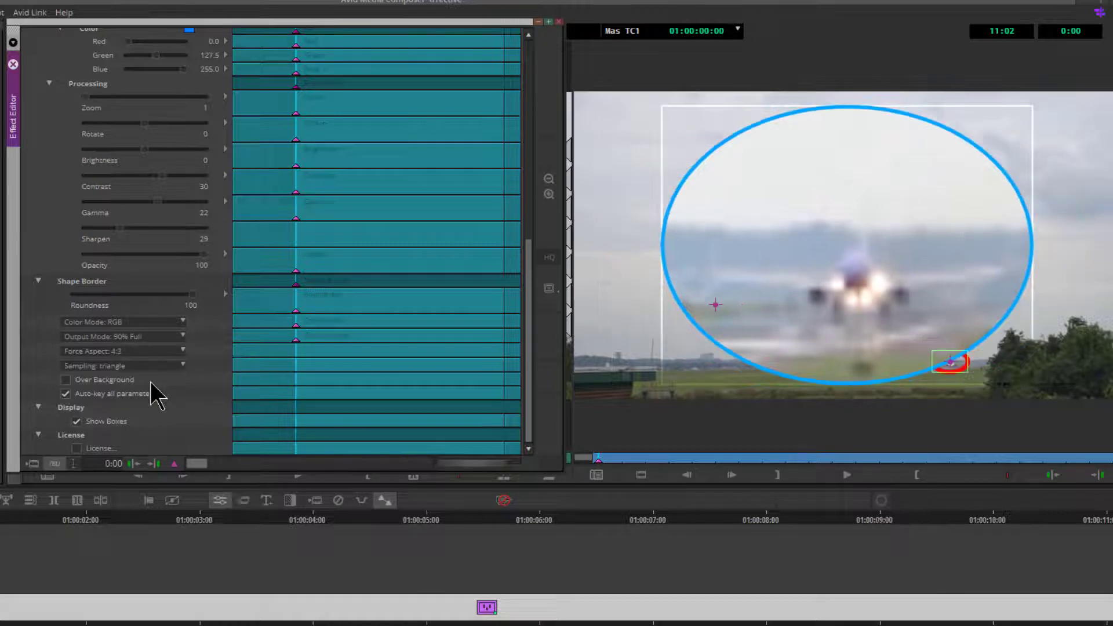
{"action": "left_click", "coordinate": [167, 354]}
{"action": "left_click", "coordinate": [141, 395]}
{"action": "left_click", "coordinate": [175, 351]}
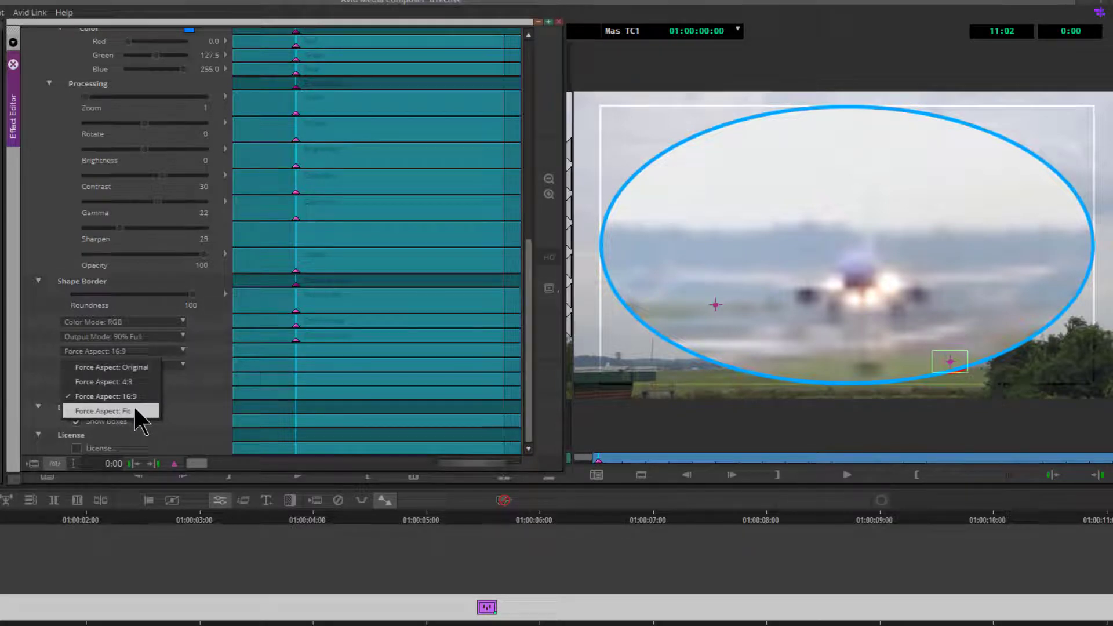
{"action": "left_click", "coordinate": [134, 410]}
{"action": "left_click", "coordinate": [166, 349]}
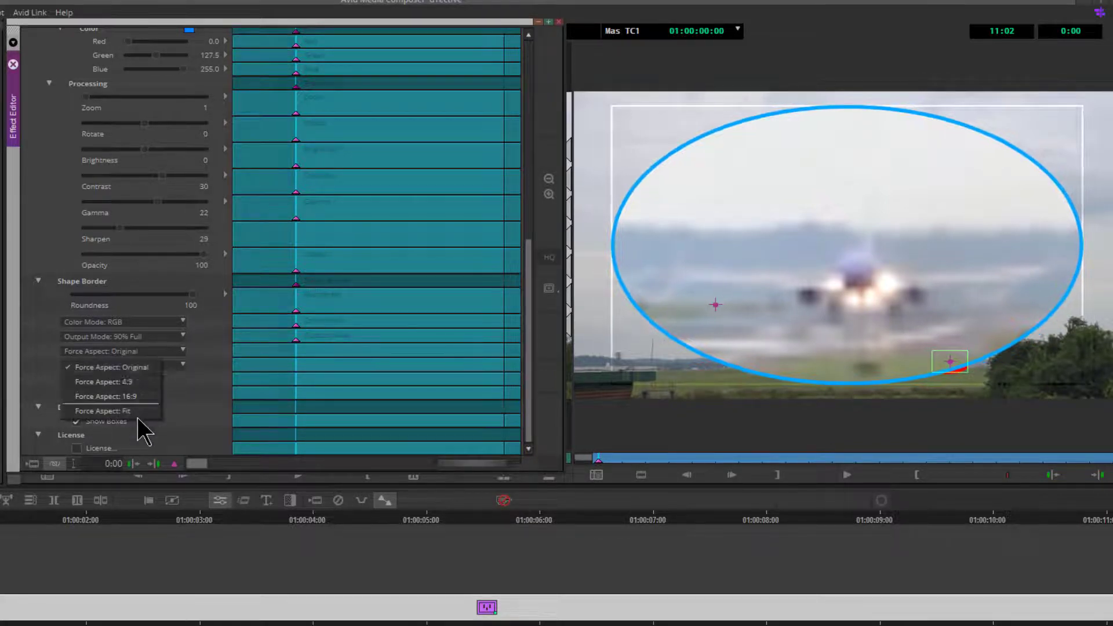
{"action": "left_click", "coordinate": [143, 380]}
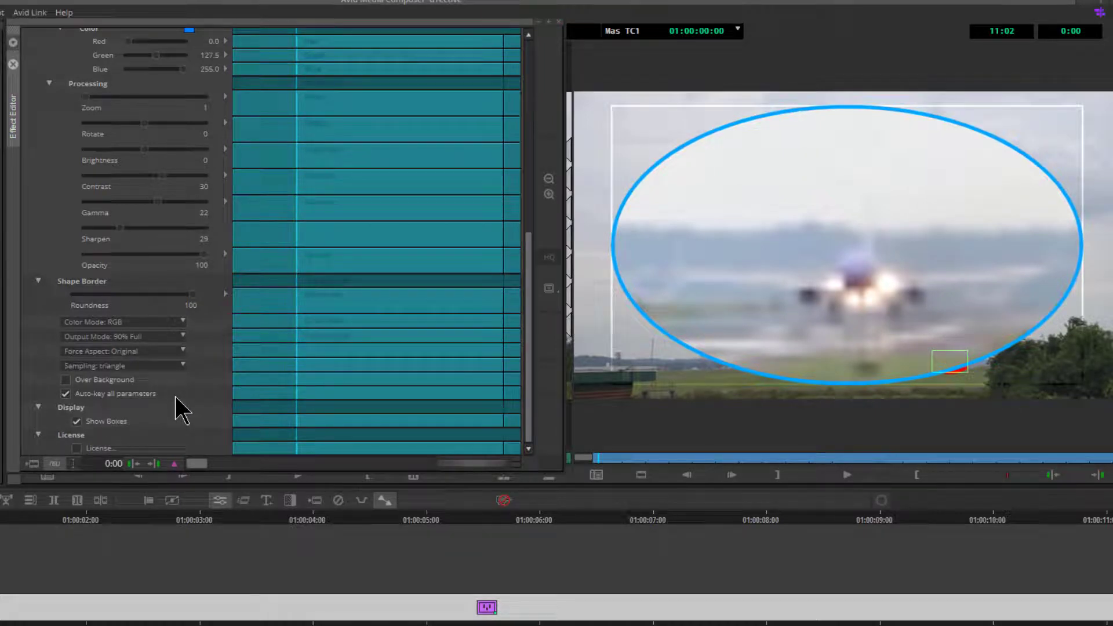
Try the Average, Luminance, Red, Green and Blue color modes and return Color Mode to RGB.
{"action": "left_click", "coordinate": [178, 323]}
{"action": "left_click", "coordinate": [179, 322]}
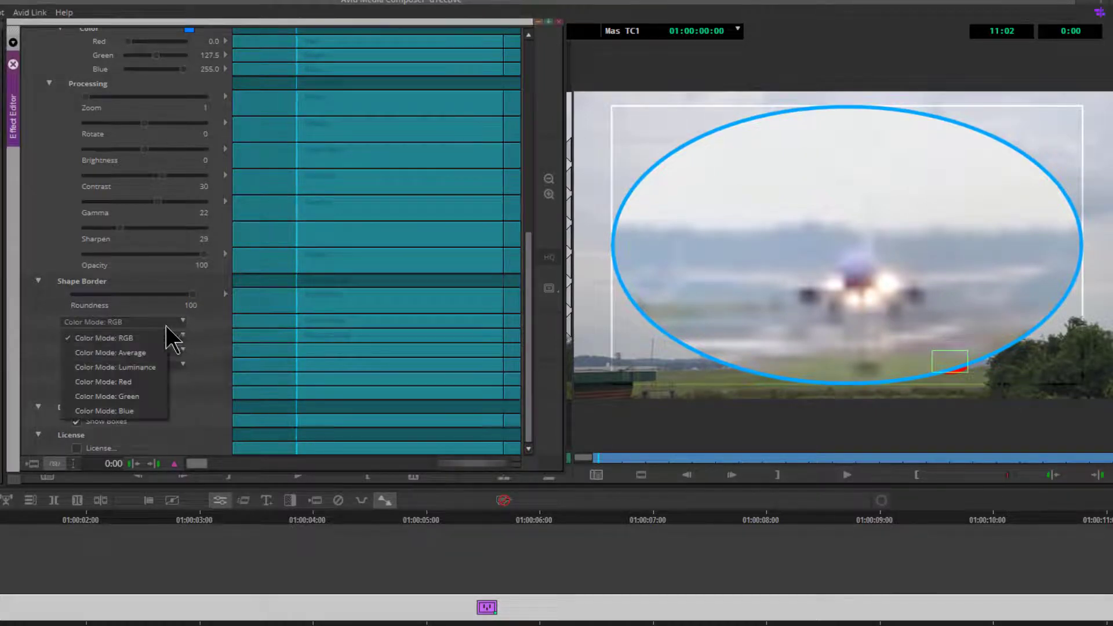
{"action": "left_click", "coordinate": [140, 352]}
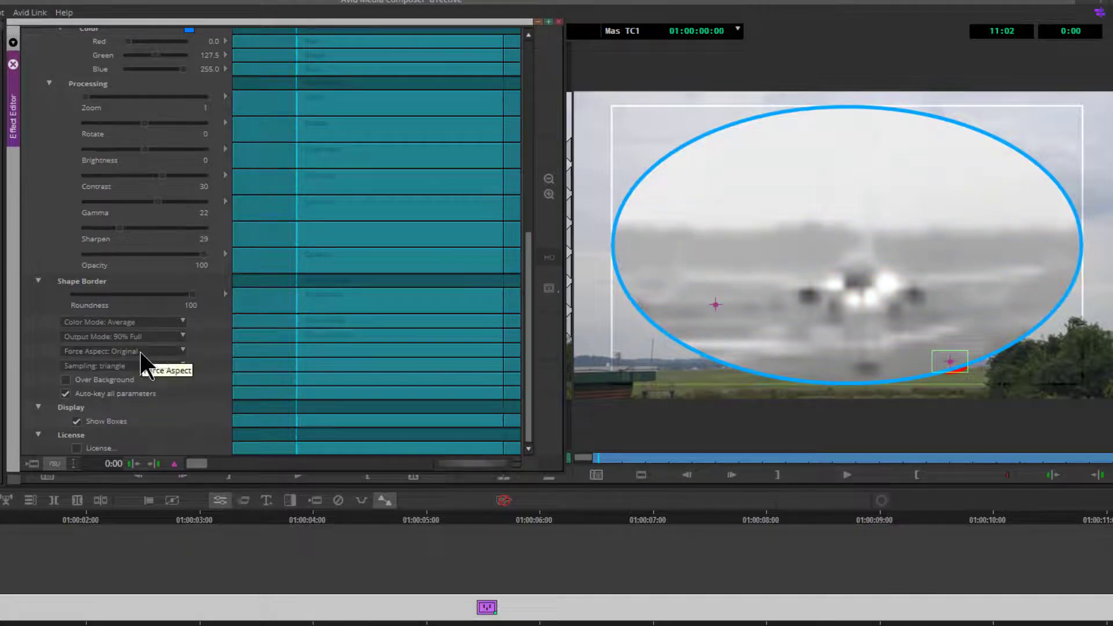
{"action": "left_click", "coordinate": [175, 323]}
{"action": "left_click", "coordinate": [147, 365]}
{"action": "left_click", "coordinate": [163, 324]}
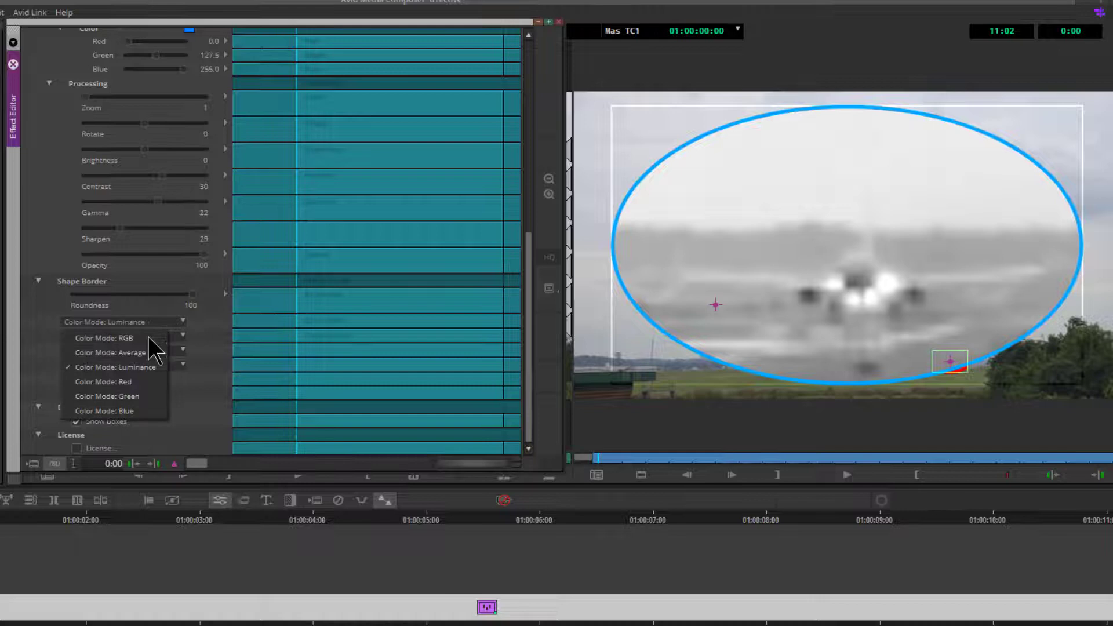
{"action": "left_click", "coordinate": [132, 379]}
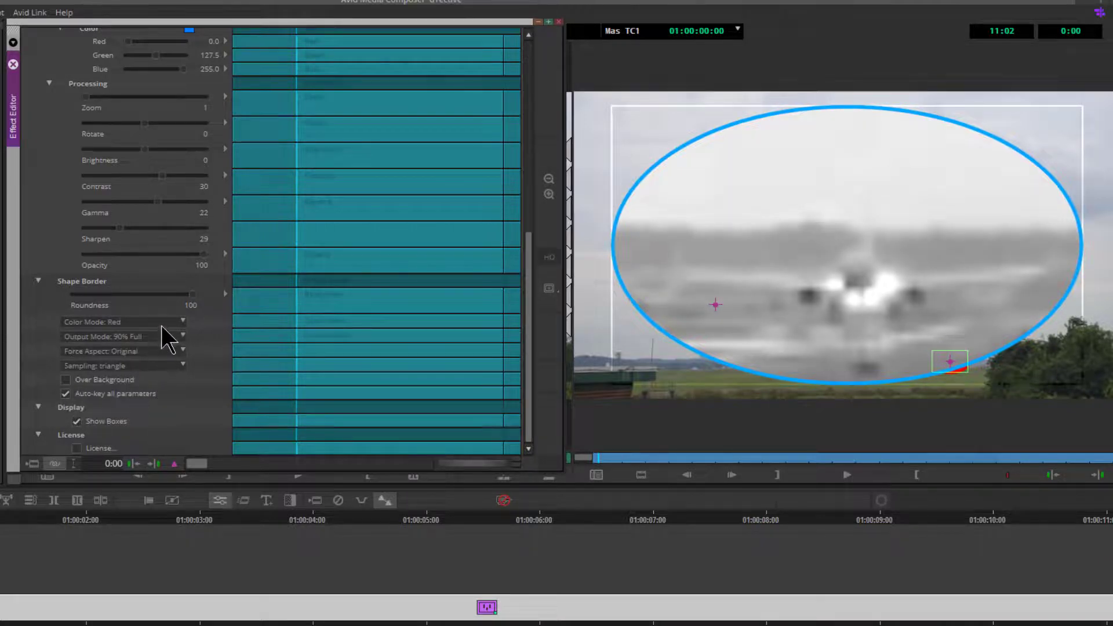
{"action": "left_click", "coordinate": [163, 322]}
{"action": "left_click", "coordinate": [137, 392]}
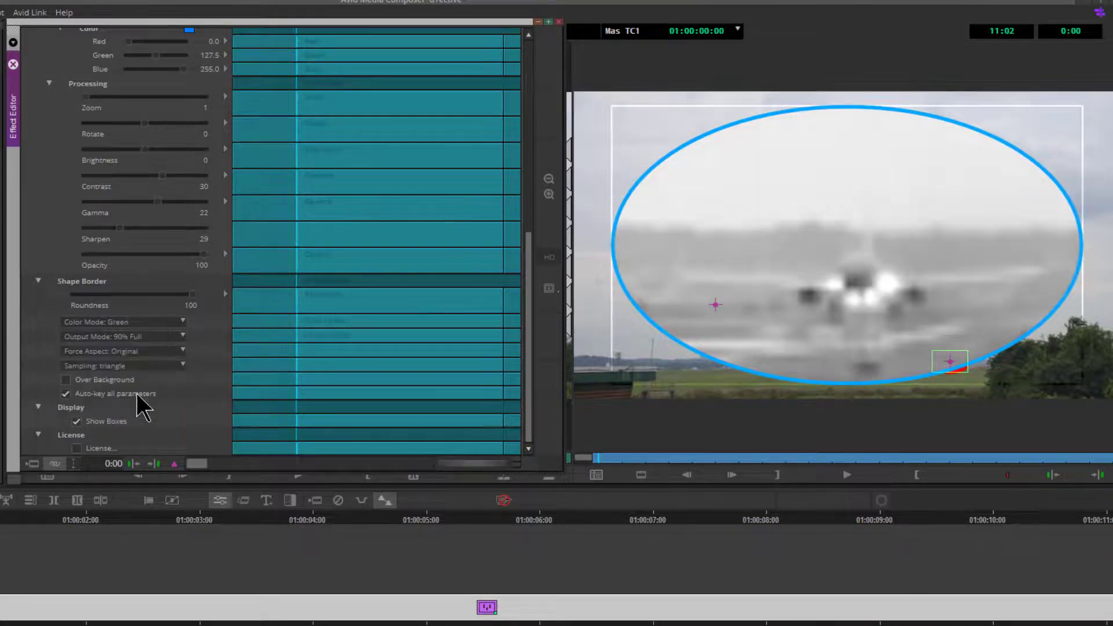
{"action": "left_click", "coordinate": [161, 324]}
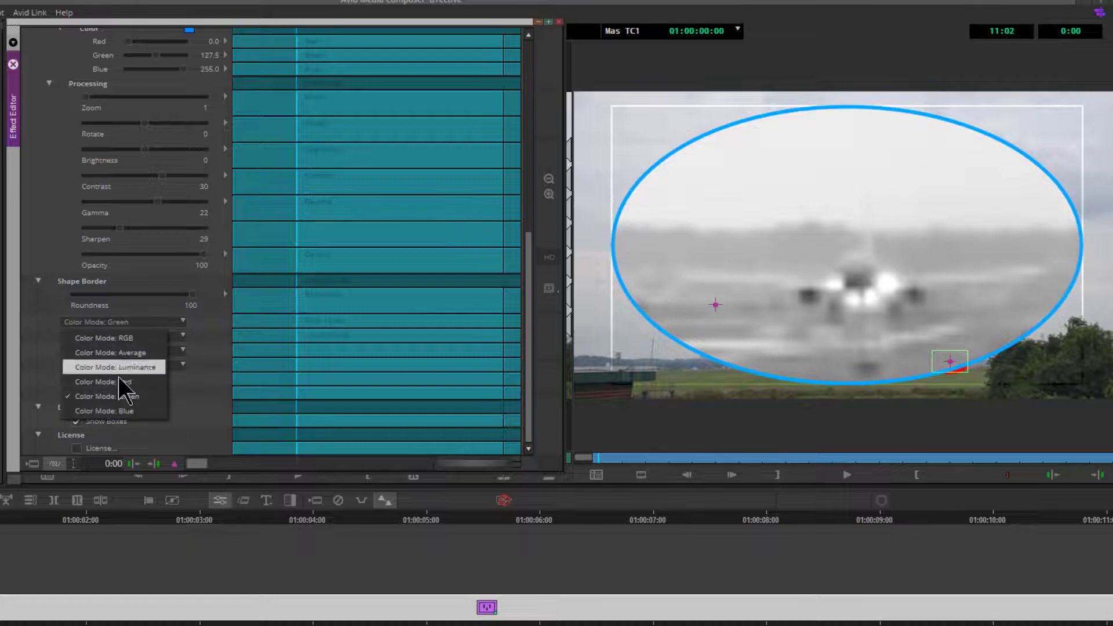
{"action": "left_click", "coordinate": [147, 409]}
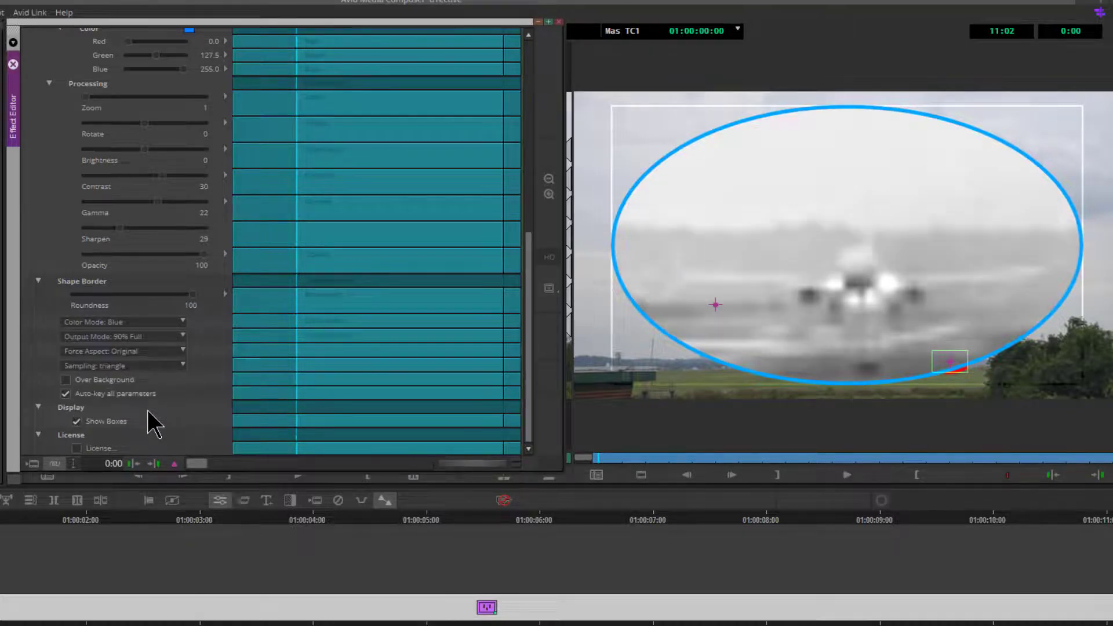
{"action": "left_click", "coordinate": [151, 321]}
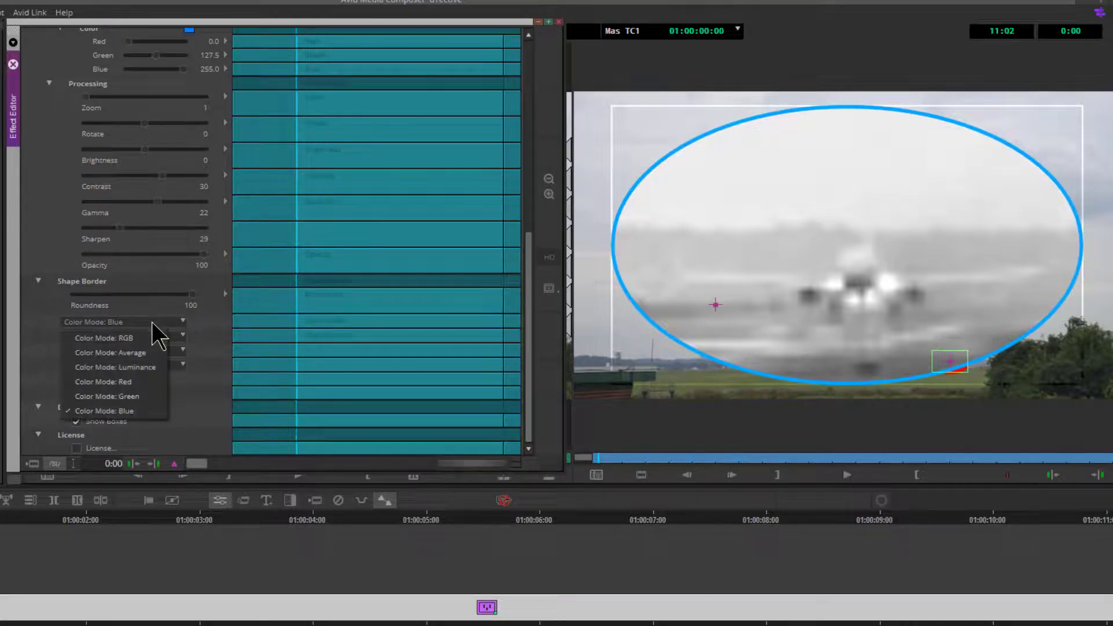
{"action": "left_click", "coordinate": [148, 339]}
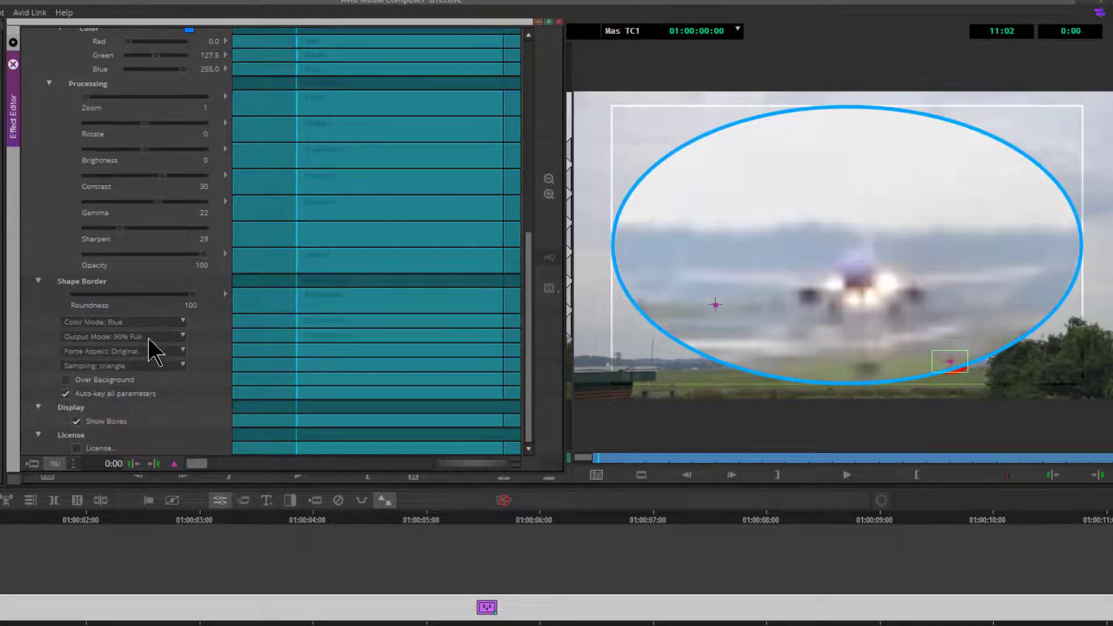
Set the effect's Output Mode to Default.
{"action": "left_click", "coordinate": [157, 337]}
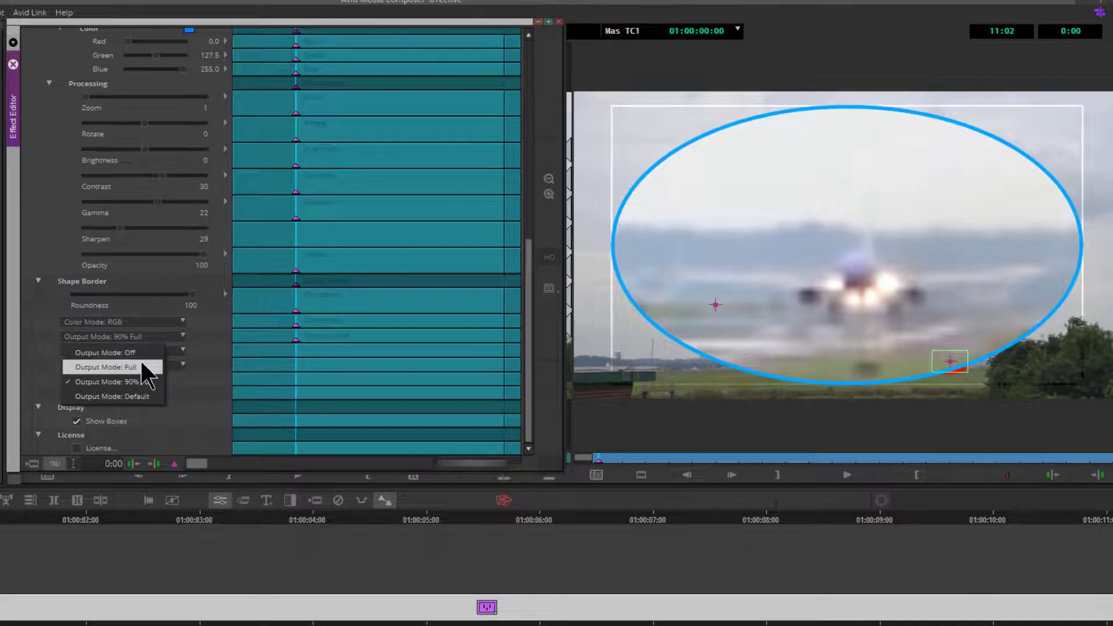
{"action": "left_click", "coordinate": [137, 396]}
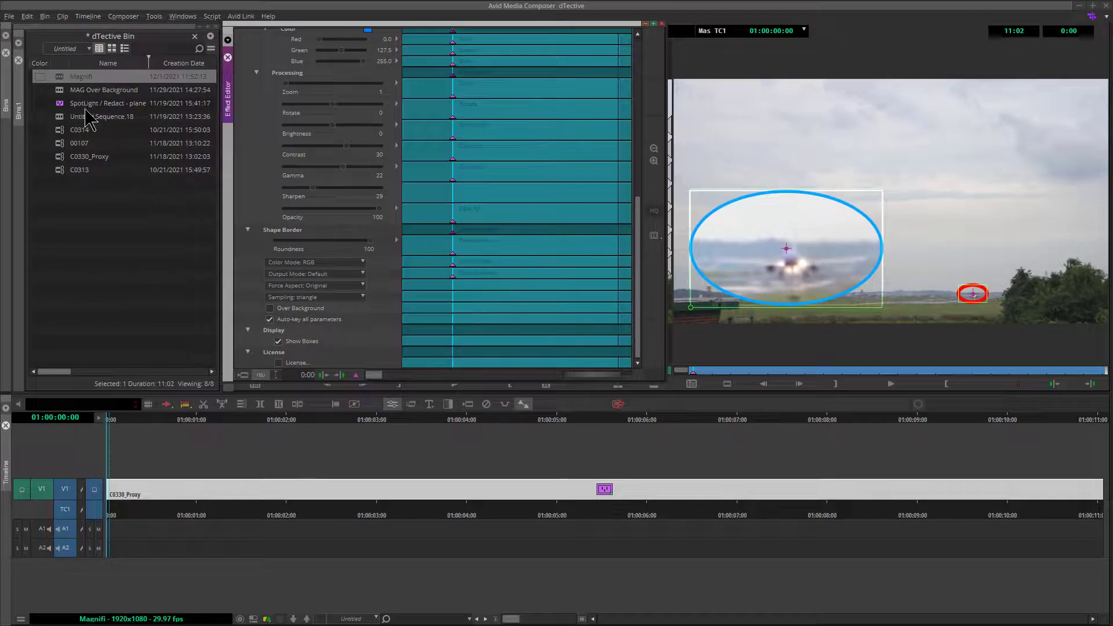
Load the MAG Over Background sequence and scrub its magnified clip to about 01:00:03:13.
{"action": "double_click", "coordinate": [60, 91]}
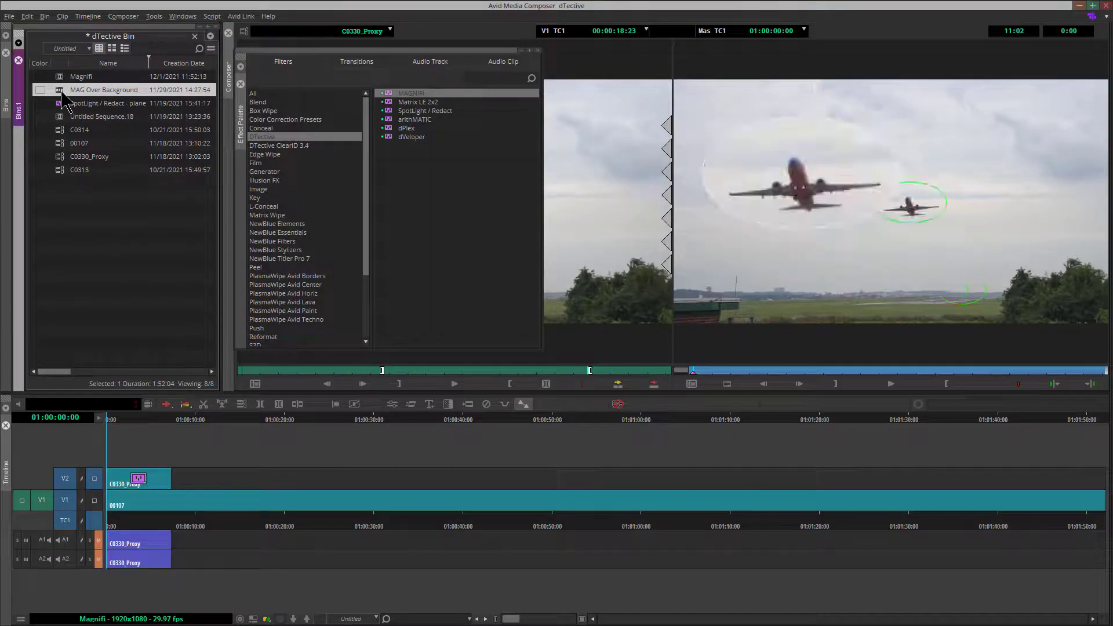
{"action": "left_click", "coordinate": [138, 420]}
{"action": "left_click_drag", "start_coordinate": [138, 418], "coordinate": [136, 418]}
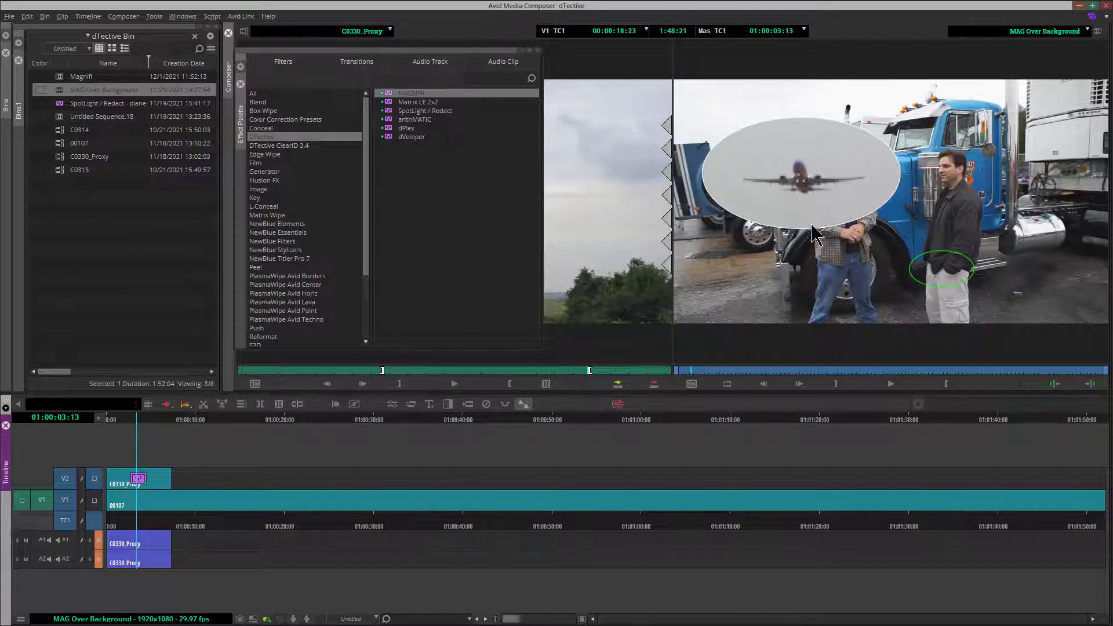
{"action": "left_click", "coordinate": [124, 421]}
{"action": "left_click_drag", "start_coordinate": [124, 422], "coordinate": [137, 422]}
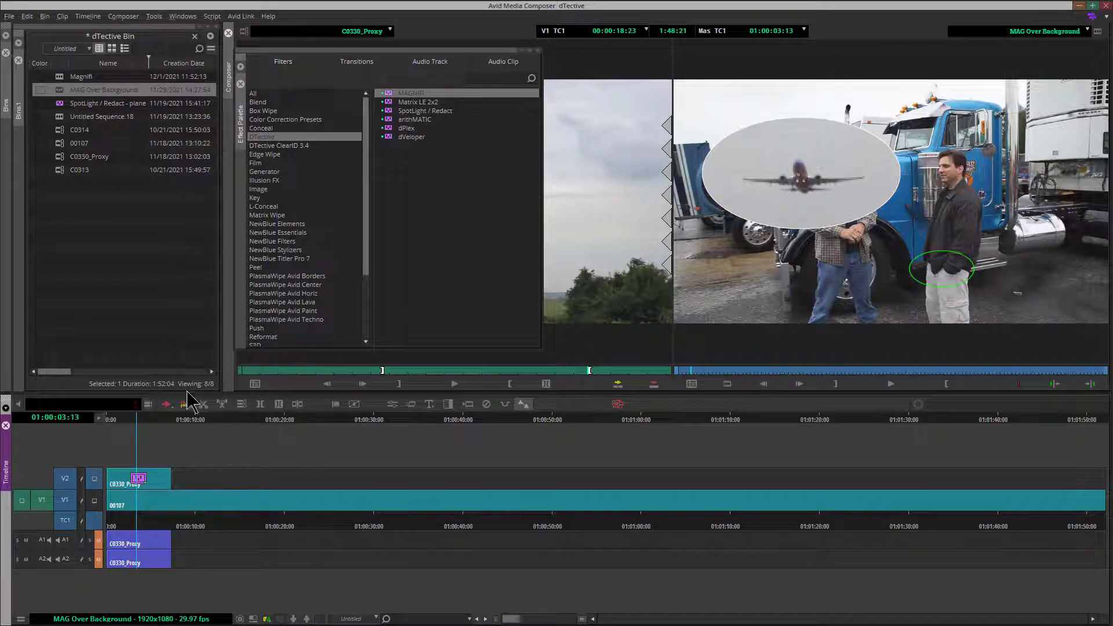
Turn off Over Background in the MAGNIFi effect on the V2 clip and close the effect settings.
{"action": "left_click", "coordinate": [392, 404]}
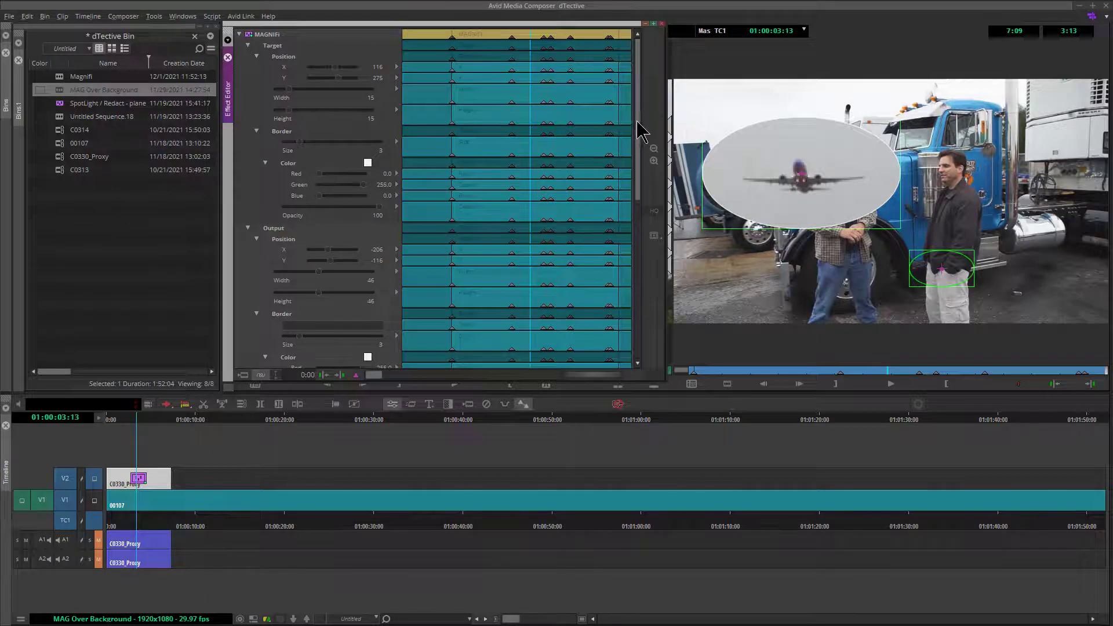
{"action": "left_click_drag", "start_coordinate": [637, 133], "coordinate": [635, 303]}
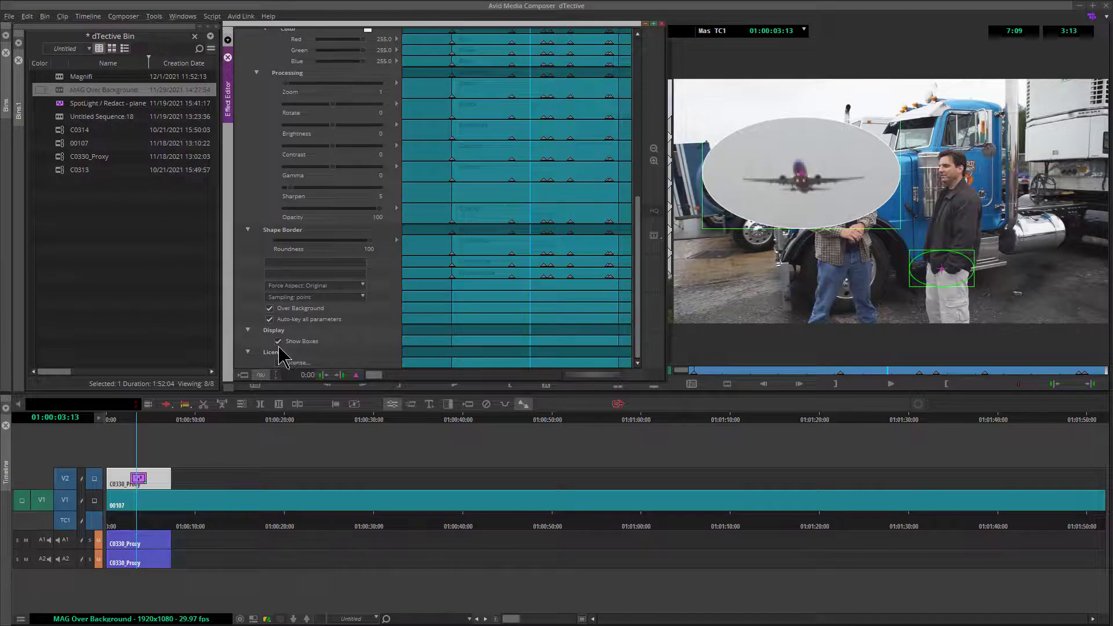
{"action": "left_click", "coordinate": [269, 308]}
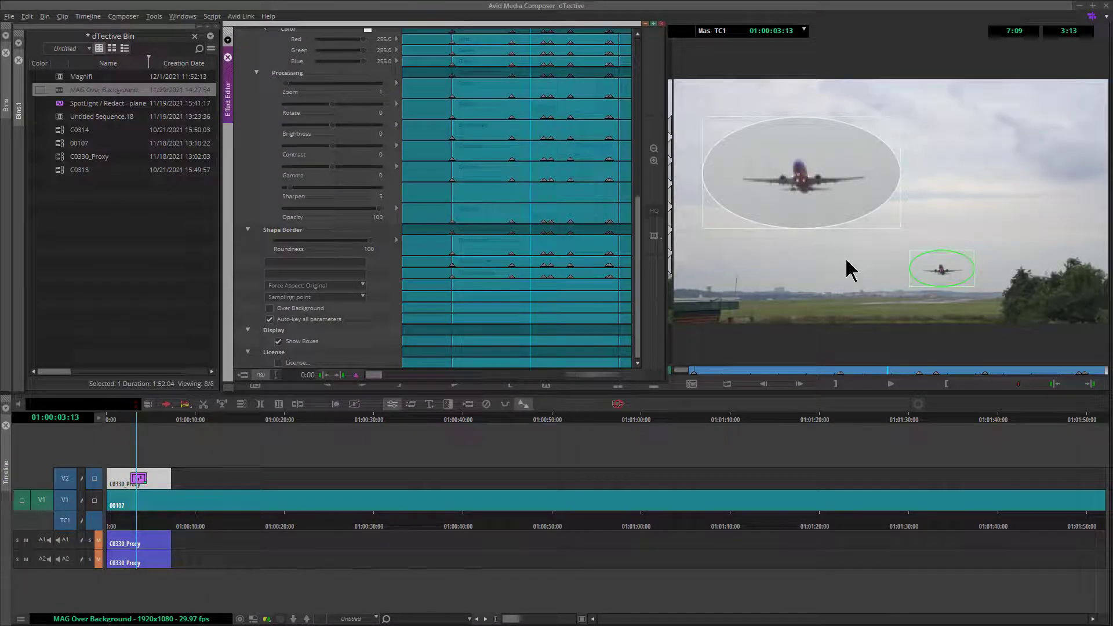
{"action": "left_click", "coordinate": [662, 23]}
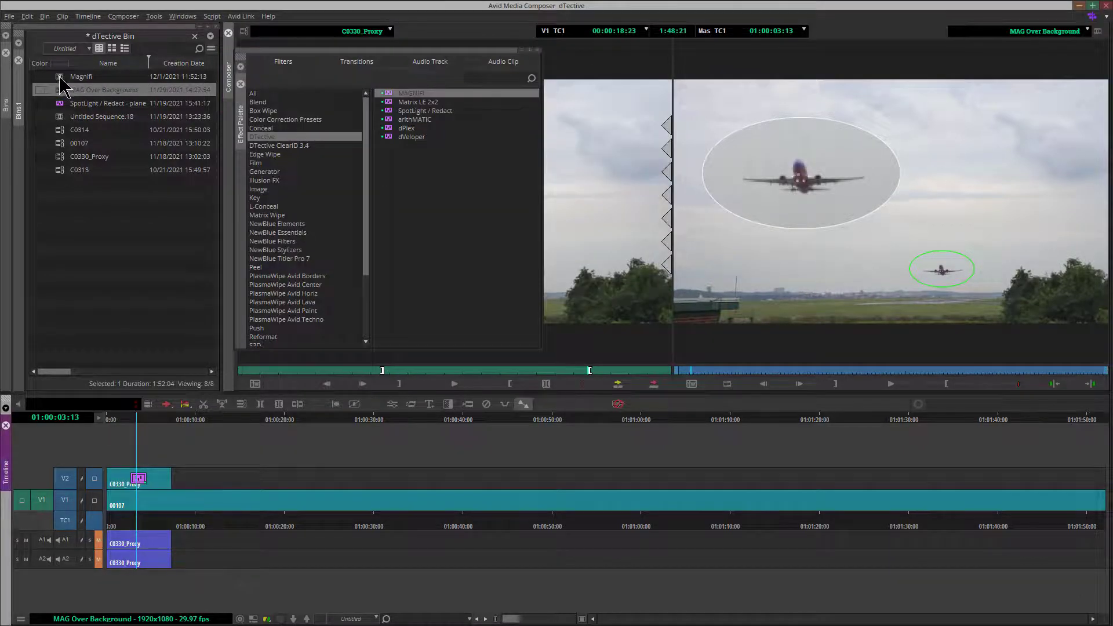
Reload the Magnifi sequence and open its MAGNIFi effect for editing at the clip's first frame.
{"action": "left_click", "coordinate": [57, 76]}
{"action": "double_click", "coordinate": [58, 77]}
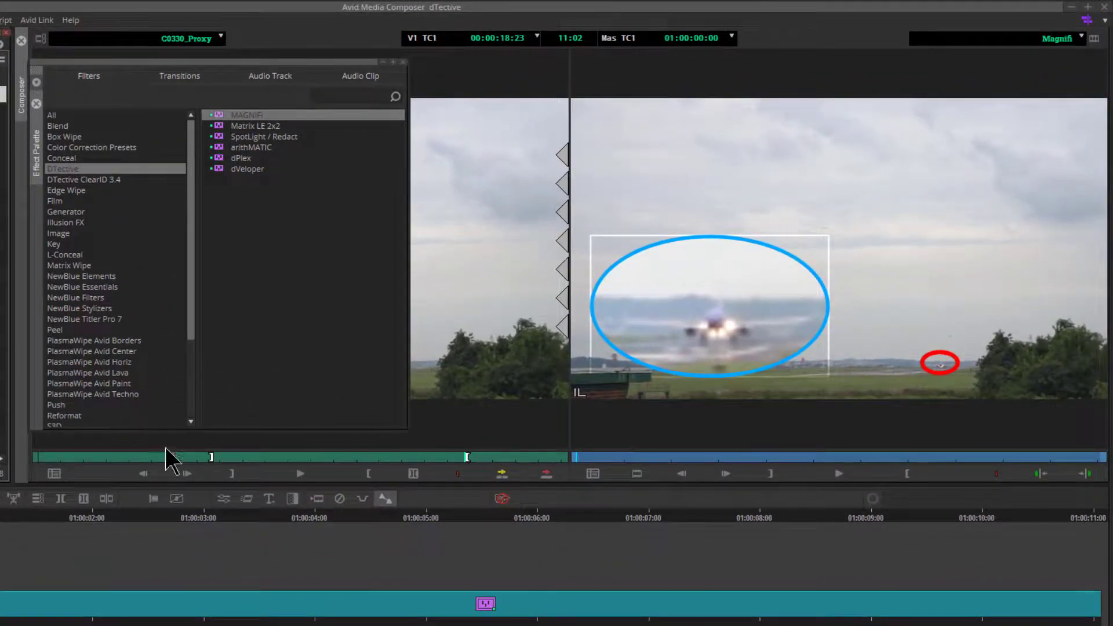
{"action": "left_click", "coordinate": [223, 499]}
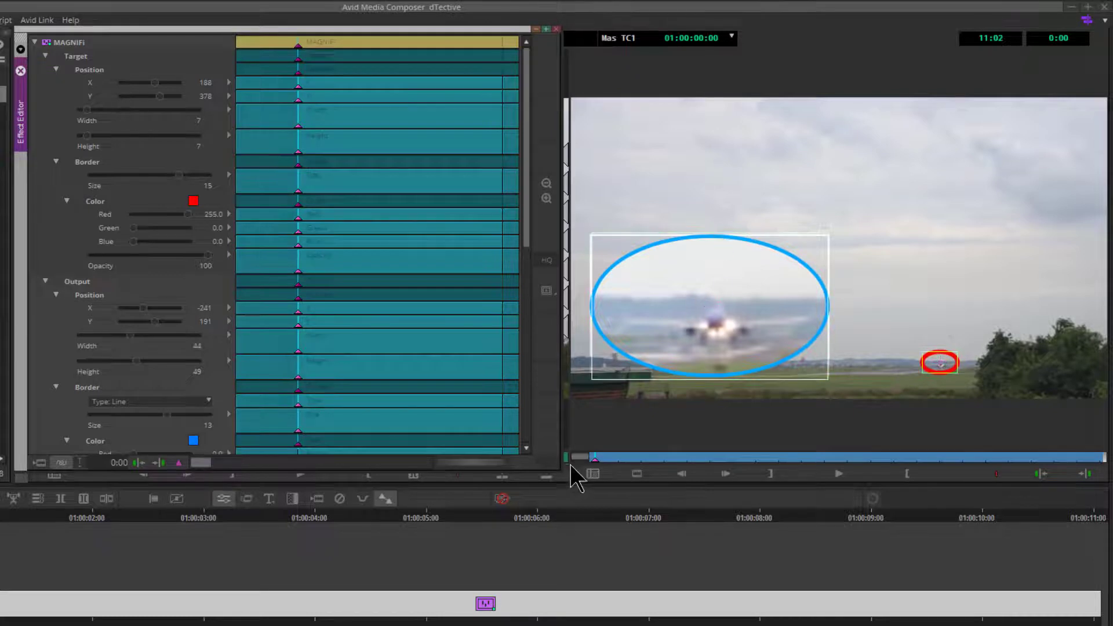
{"action": "left_click_drag", "start_coordinate": [617, 460], "coordinate": [557, 457]}
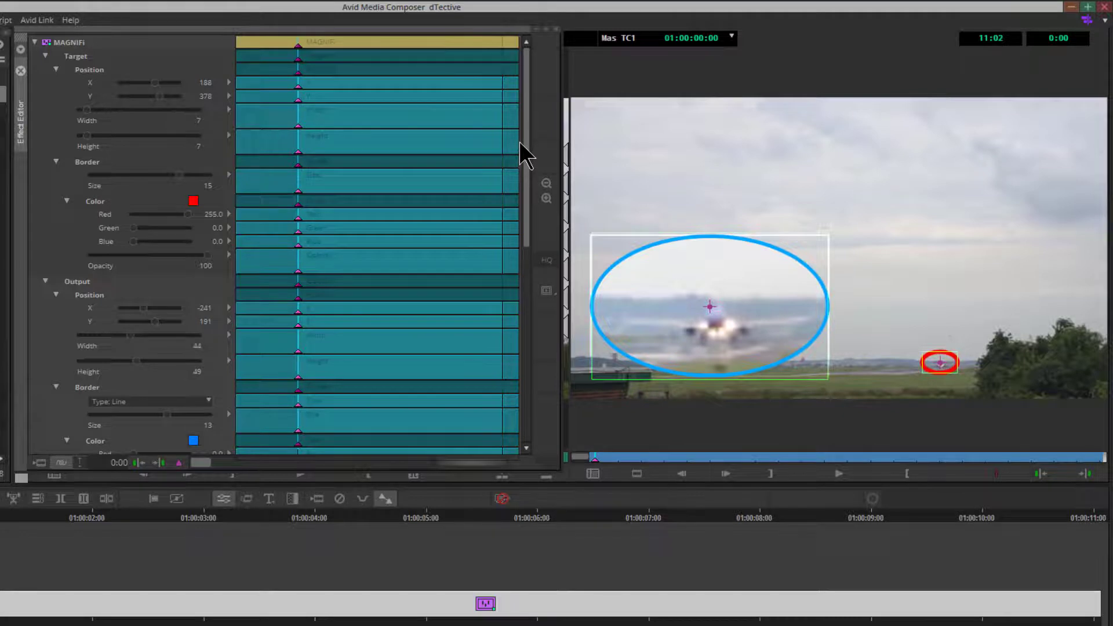
At 01:00:06:15, move the target window onto the airplane and enlarge it to about 11 wide by 12 high.
{"action": "left_click_drag", "start_coordinate": [526, 138], "coordinate": [533, 360]}
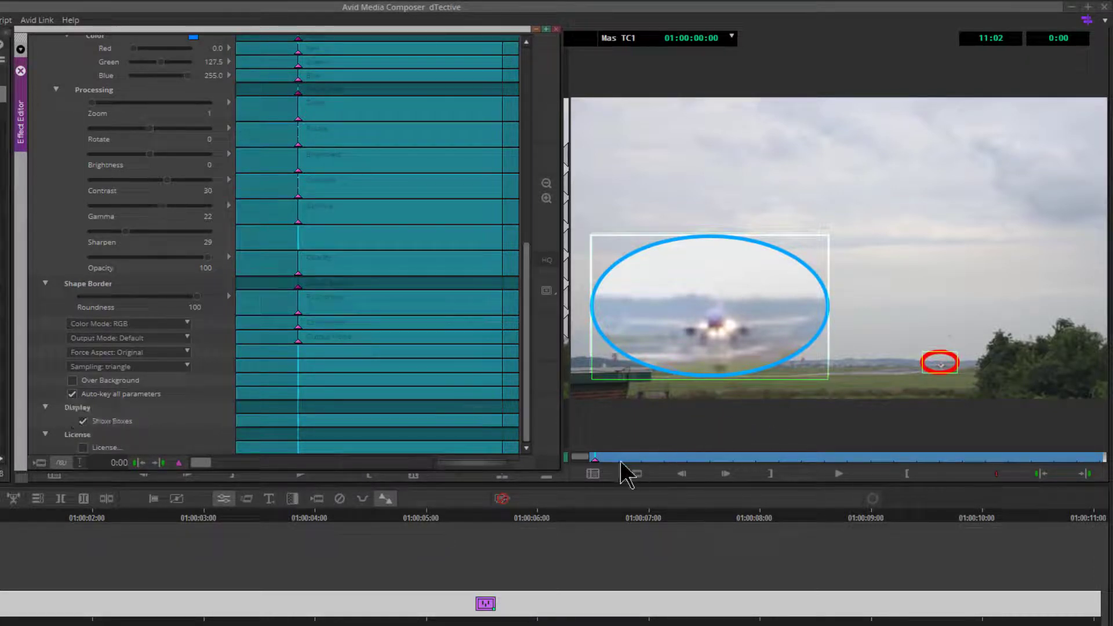
{"action": "left_click_drag", "start_coordinate": [620, 460], "coordinate": [895, 462]}
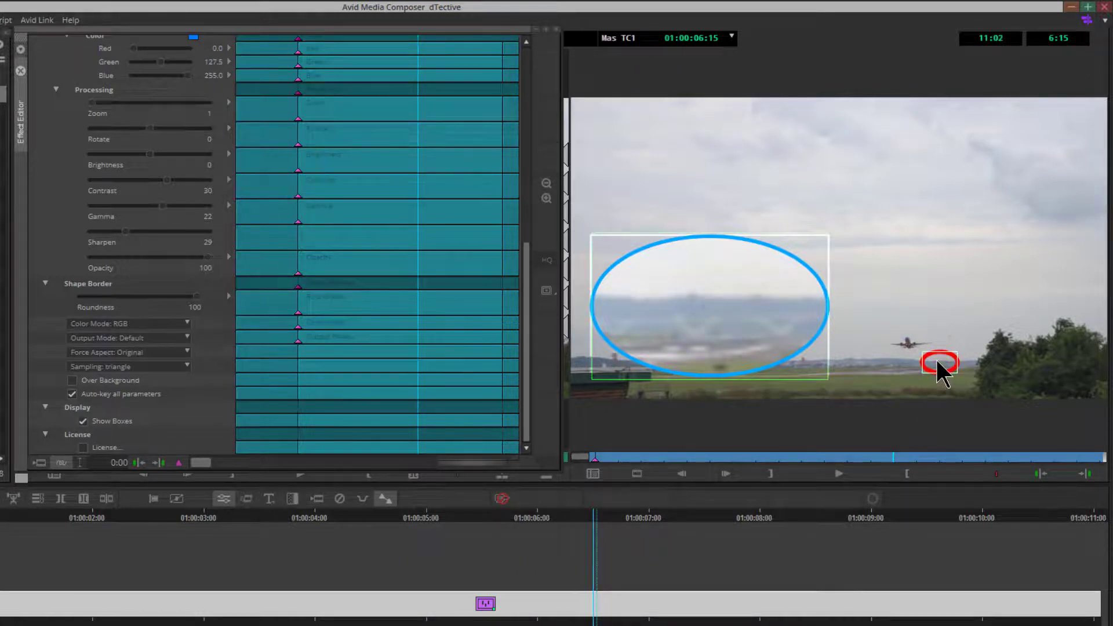
{"action": "mouse_move", "coordinate": [938, 371]}
{"action": "left_mouse_down"}
{"action": "mouse_move", "coordinate": [905, 336]}
{"action": "mouse_move", "coordinate": [939, 359]}
{"action": "left_mouse_up"}
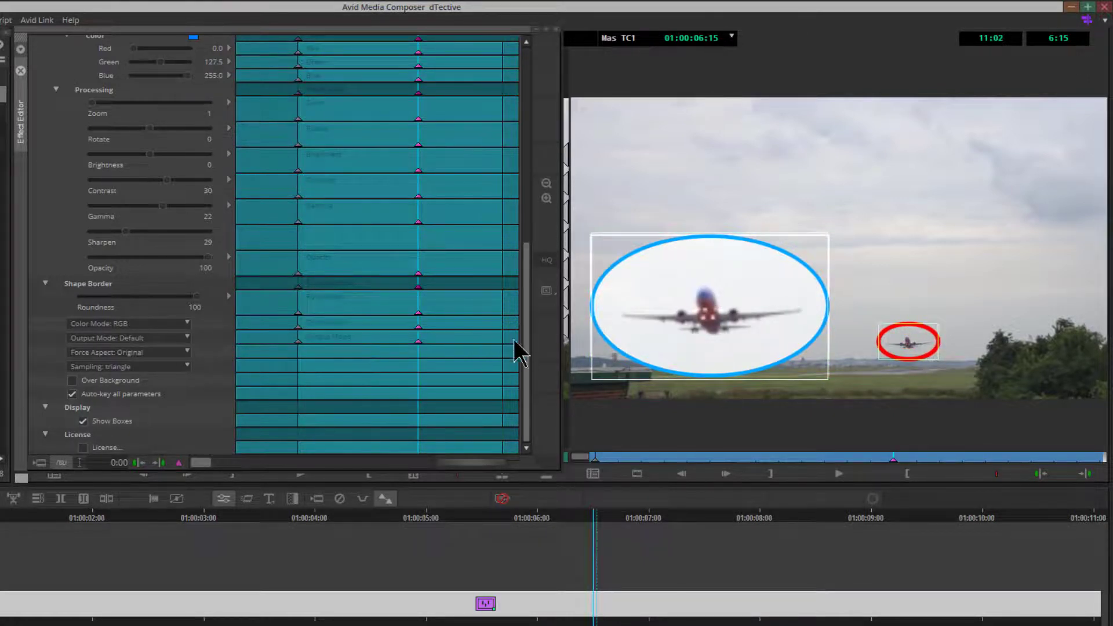
{"action": "left_click_drag", "start_coordinate": [524, 347], "coordinate": [539, 154]}
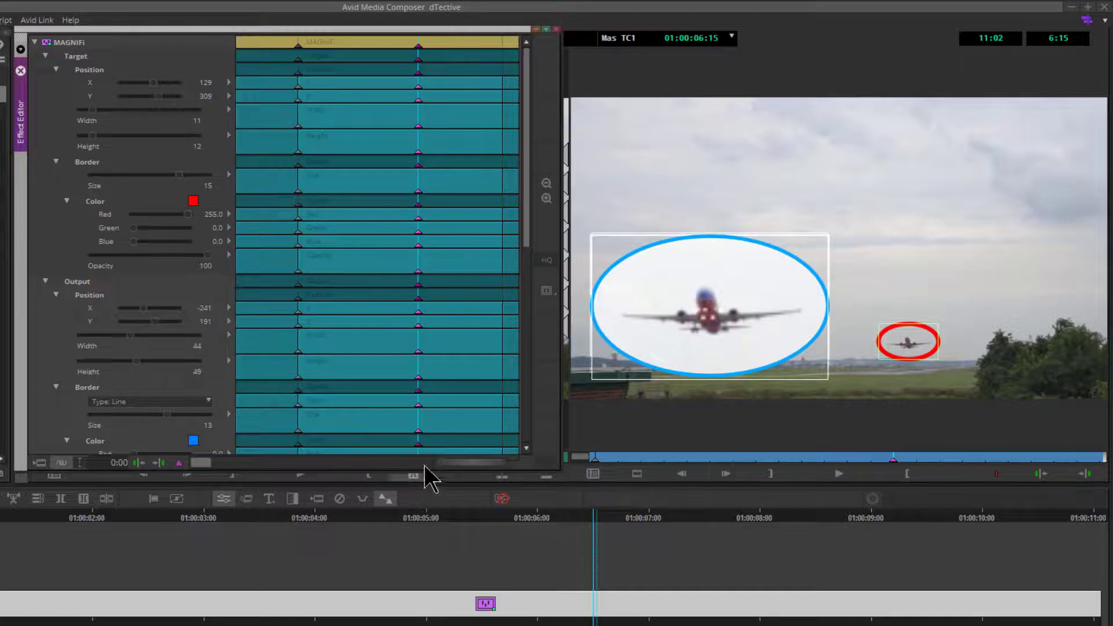
Turn off Auto-key all parameters and, at 01:00:08:17, fit the target window around the airplane at about 13 wide by 14 high.
{"action": "left_click_drag", "start_coordinate": [528, 179], "coordinate": [526, 367]}
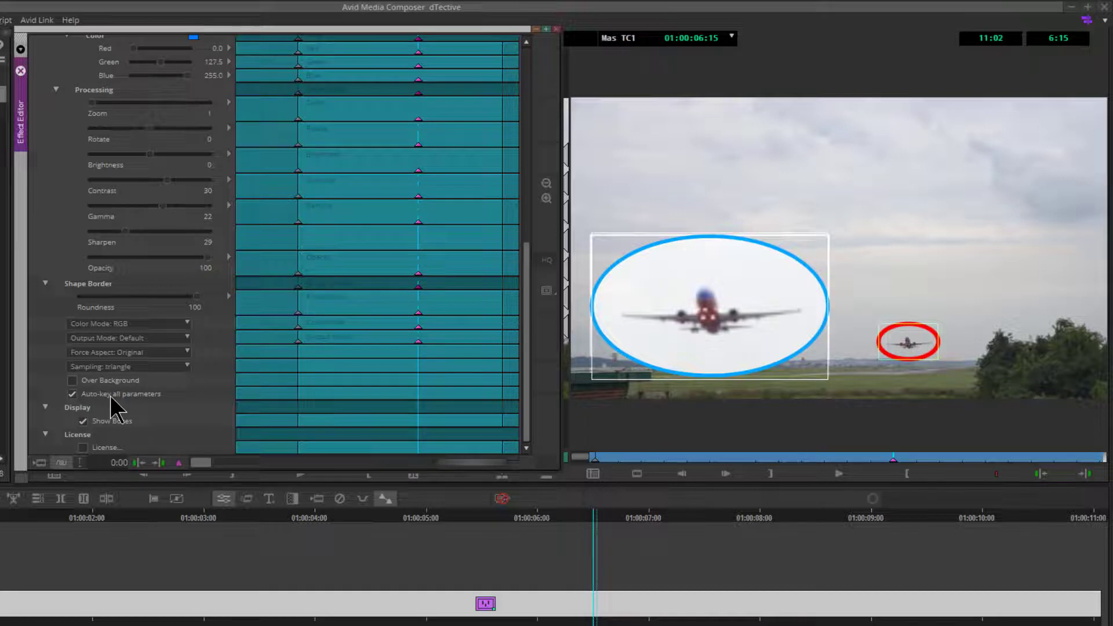
{"action": "left_click", "coordinate": [73, 395]}
{"action": "left_click_drag", "start_coordinate": [915, 458], "coordinate": [988, 459]}
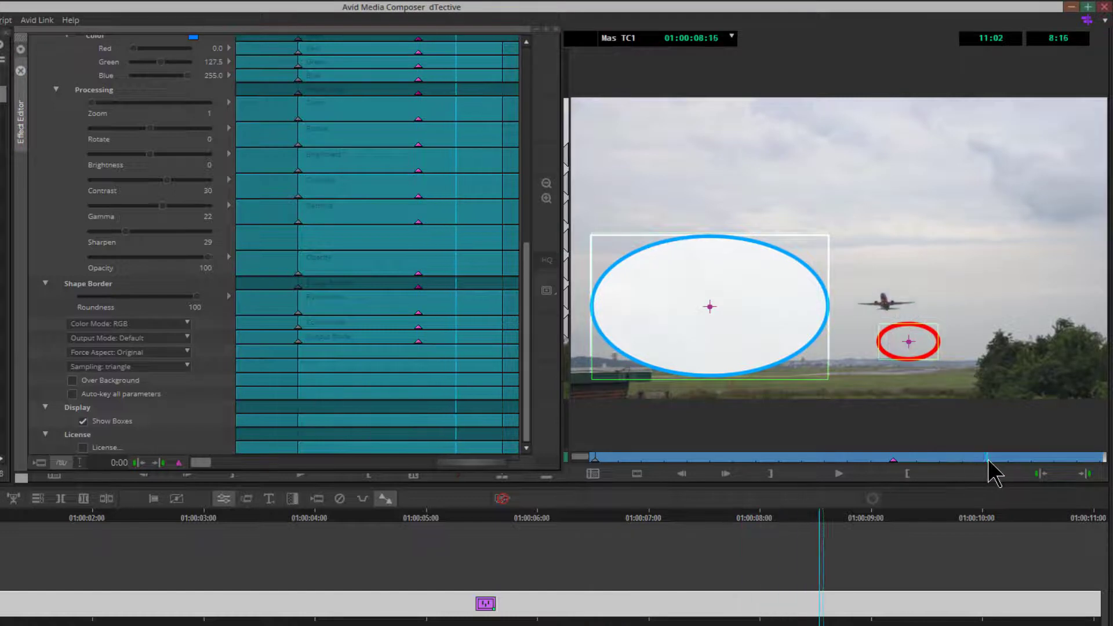
{"action": "left_click_drag", "start_coordinate": [525, 359], "coordinate": [523, 155]}
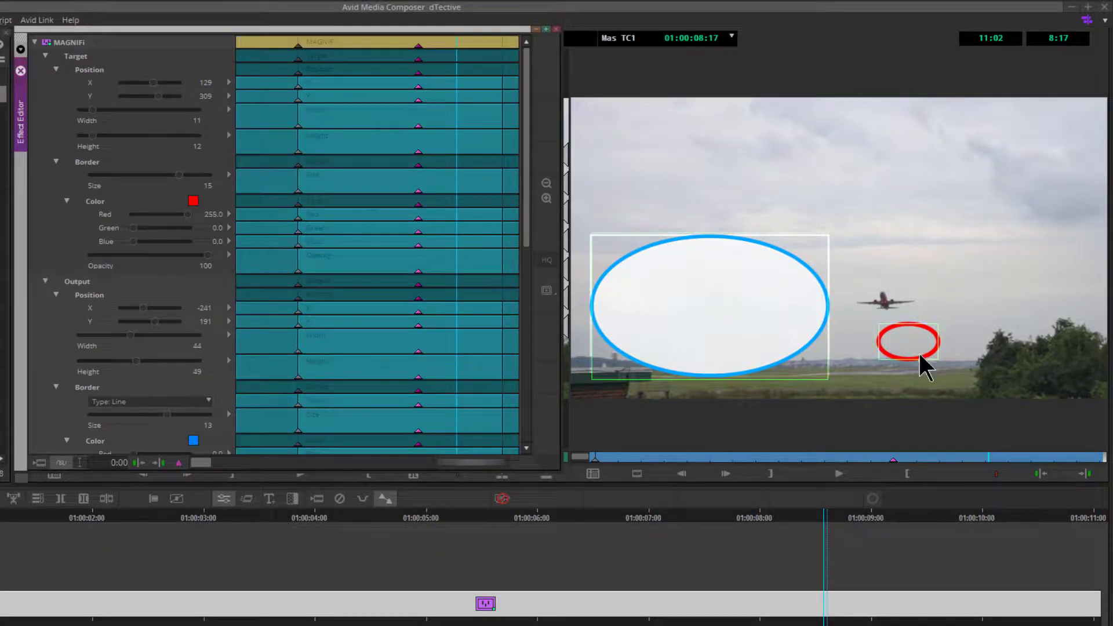
{"action": "left_click_drag", "start_coordinate": [909, 346], "coordinate": [919, 323]}
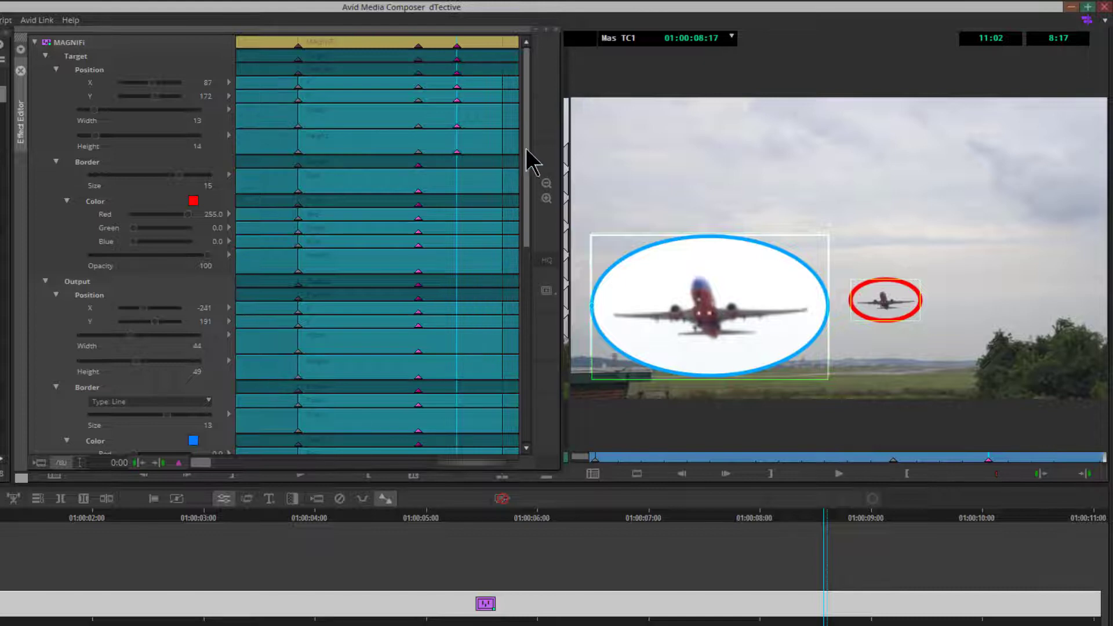
Turn Auto-key all parameters back on and, at 01:00:09:15, move the target window onto the airplane and enlarge it slightly.
{"action": "left_click_drag", "start_coordinate": [527, 160], "coordinate": [542, 366]}
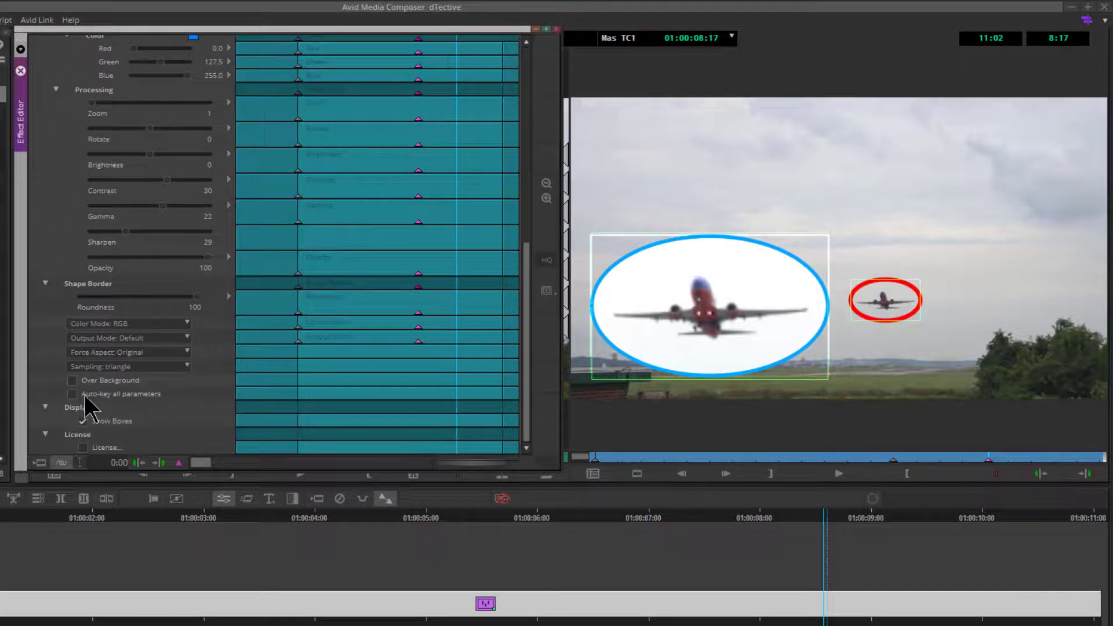
{"action": "left_click_drag", "start_coordinate": [528, 398], "coordinate": [528, 351]}
{"action": "left_click", "coordinate": [1021, 458]}
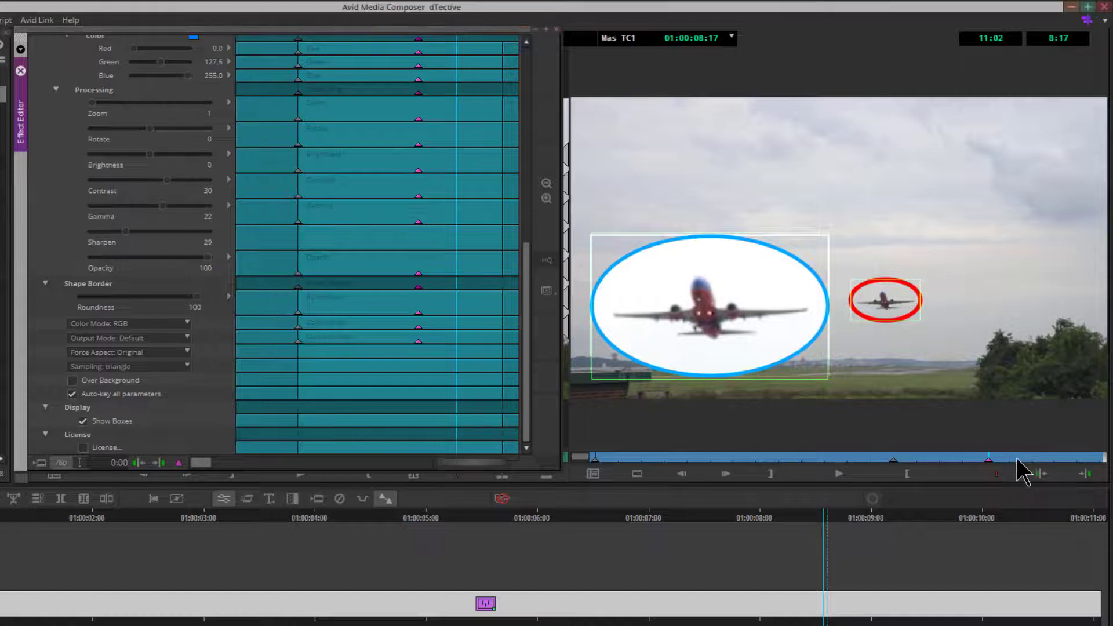
{"action": "left_click_drag", "start_coordinate": [1025, 460], "coordinate": [1033, 460]}
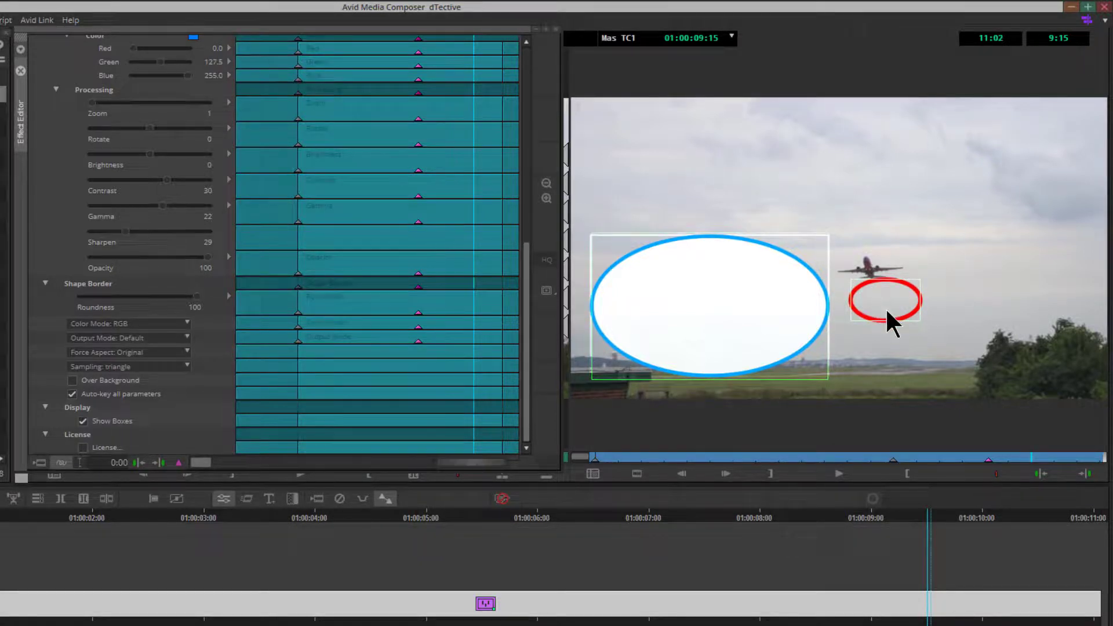
{"action": "left_click_drag", "start_coordinate": [887, 304], "coordinate": [875, 279]}
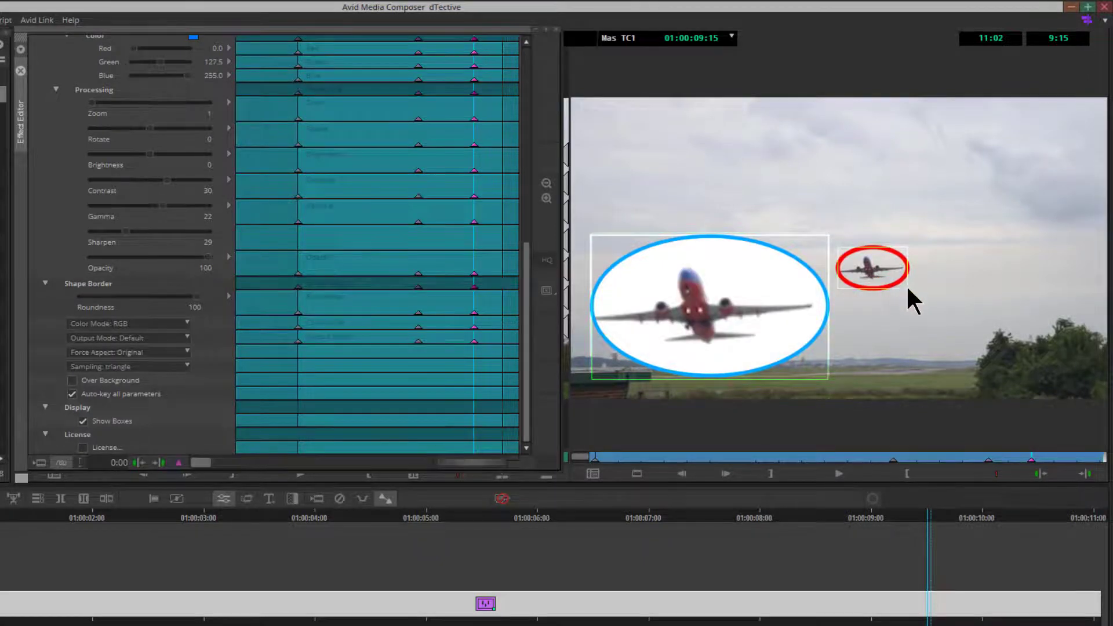
{"action": "left_click_drag", "start_coordinate": [907, 288], "coordinate": [868, 275]}
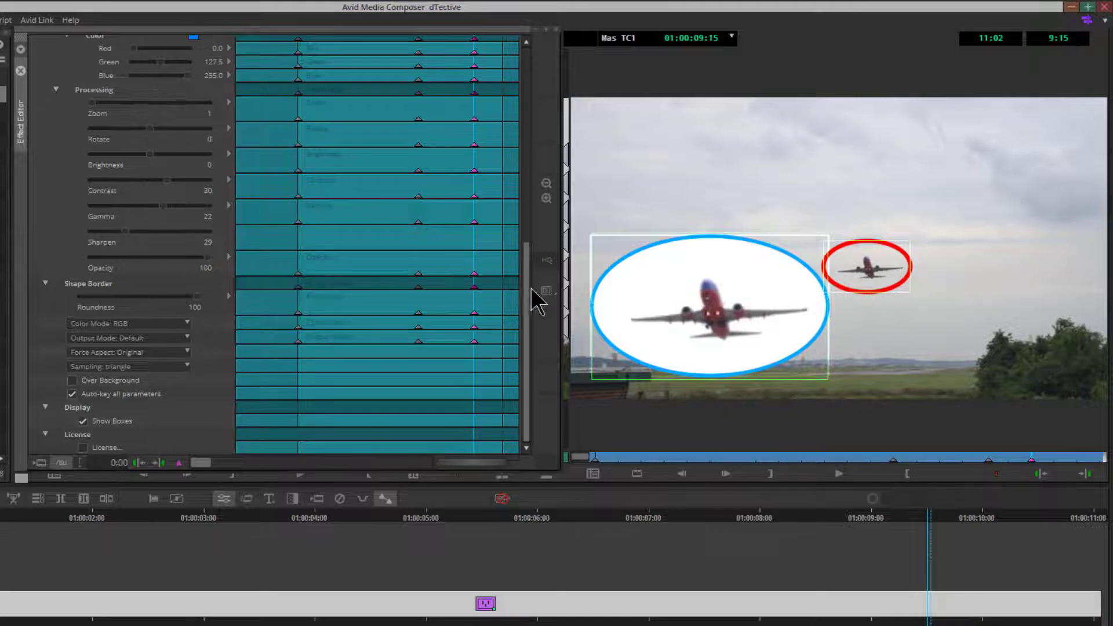
{"action": "left_click_drag", "start_coordinate": [529, 356], "coordinate": [532, 320]}
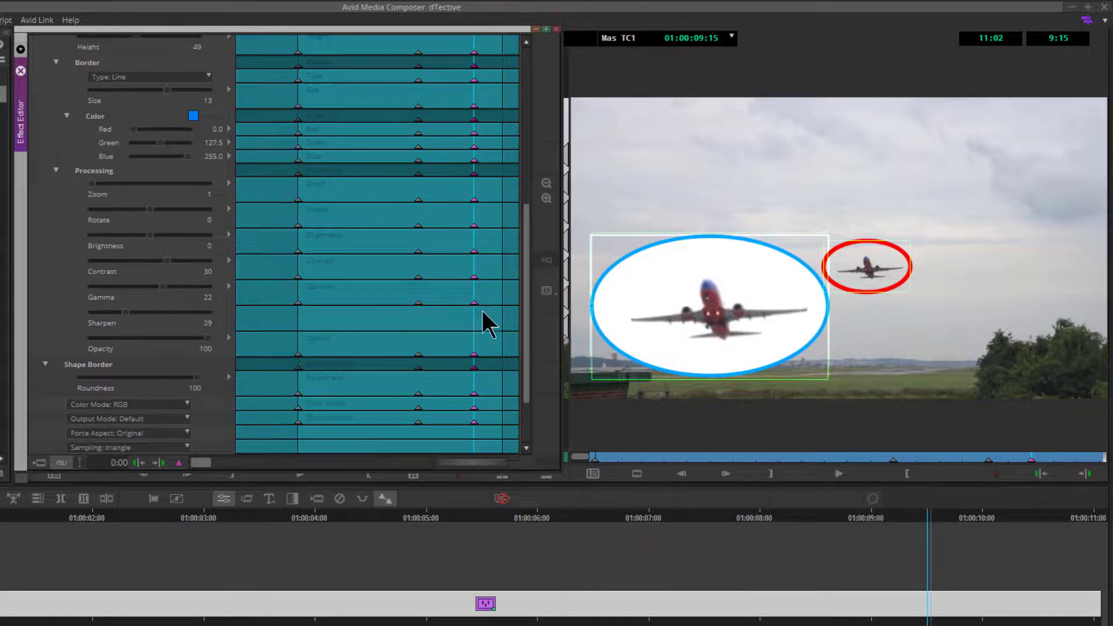
At 01:00:07:17, set the output processing Brightness to 4.
{"action": "left_click_drag", "start_coordinate": [523, 285], "coordinate": [519, 351]}
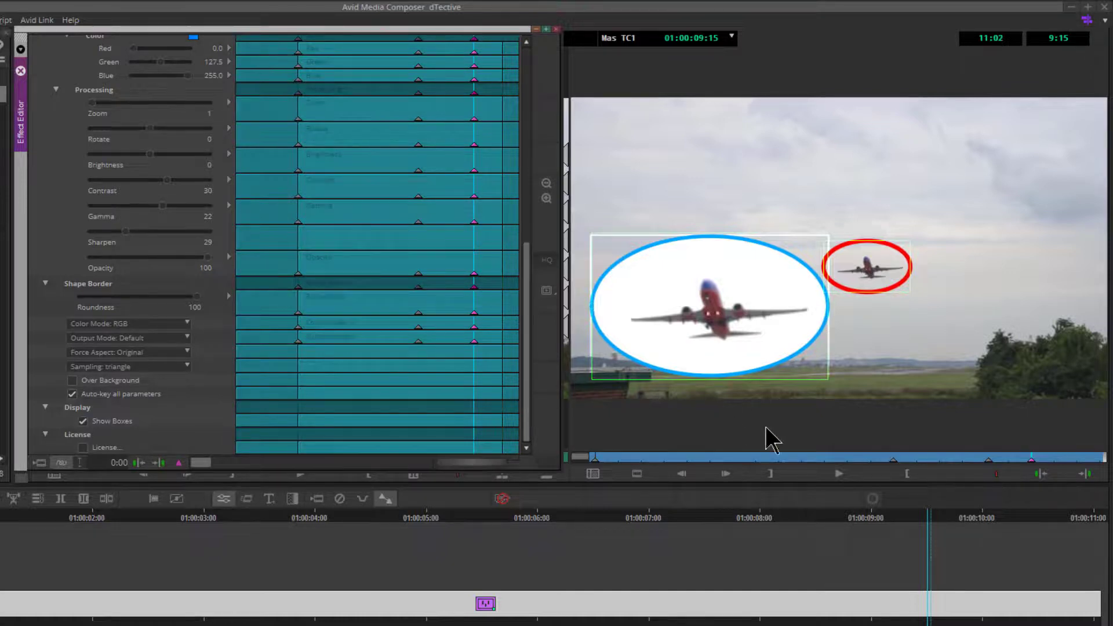
{"action": "mouse_move", "coordinate": [943, 461]}
{"action": "left_mouse_down"}
{"action": "mouse_move", "coordinate": [926, 462]}
{"action": "mouse_move", "coordinate": [943, 462]}
{"action": "left_mouse_up"}
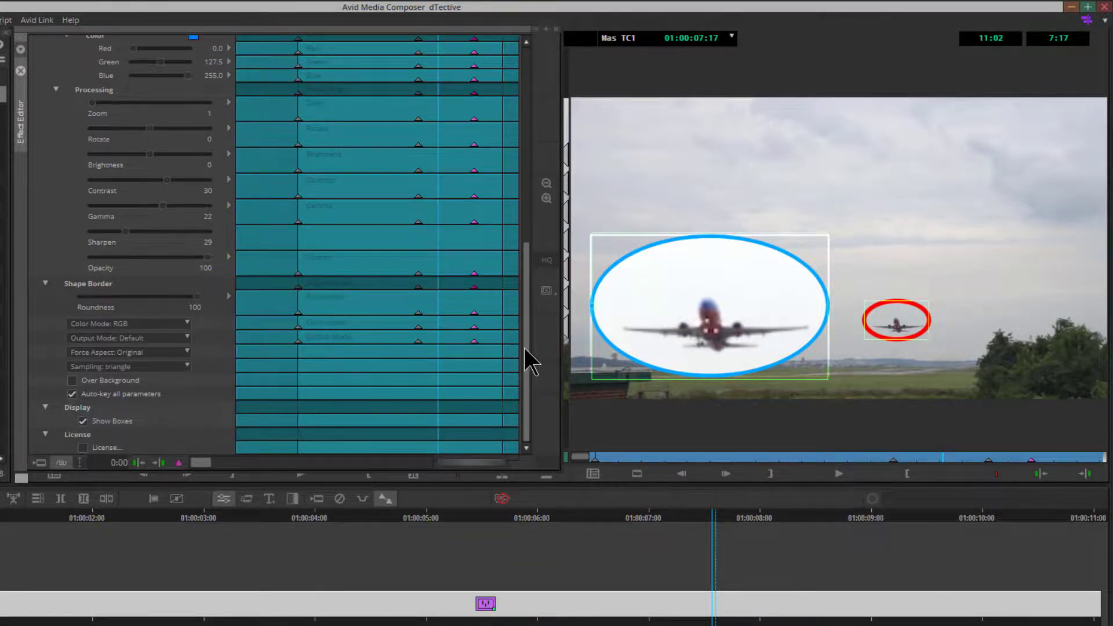
{"action": "left_click_drag", "start_coordinate": [524, 347], "coordinate": [524, 310]}
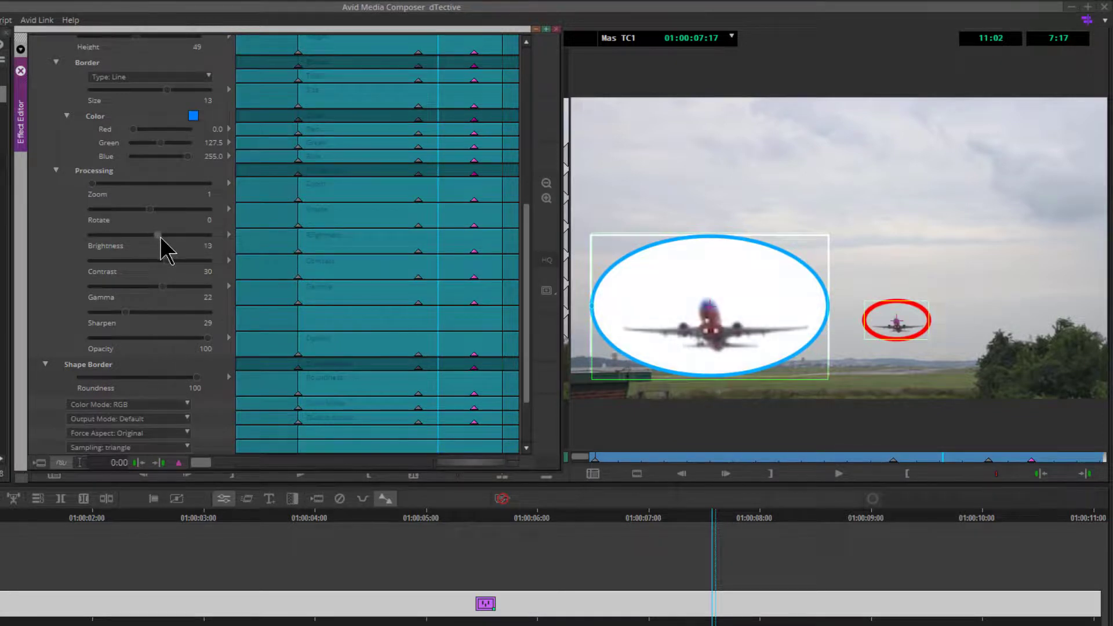
{"action": "mouse_move", "coordinate": [149, 234]}
{"action": "left_mouse_down"}
{"action": "mouse_move", "coordinate": [120, 237]}
{"action": "mouse_move", "coordinate": [154, 237]}
{"action": "left_mouse_up"}
{"action": "left_click_drag", "start_coordinate": [155, 235], "coordinate": [151, 234]}
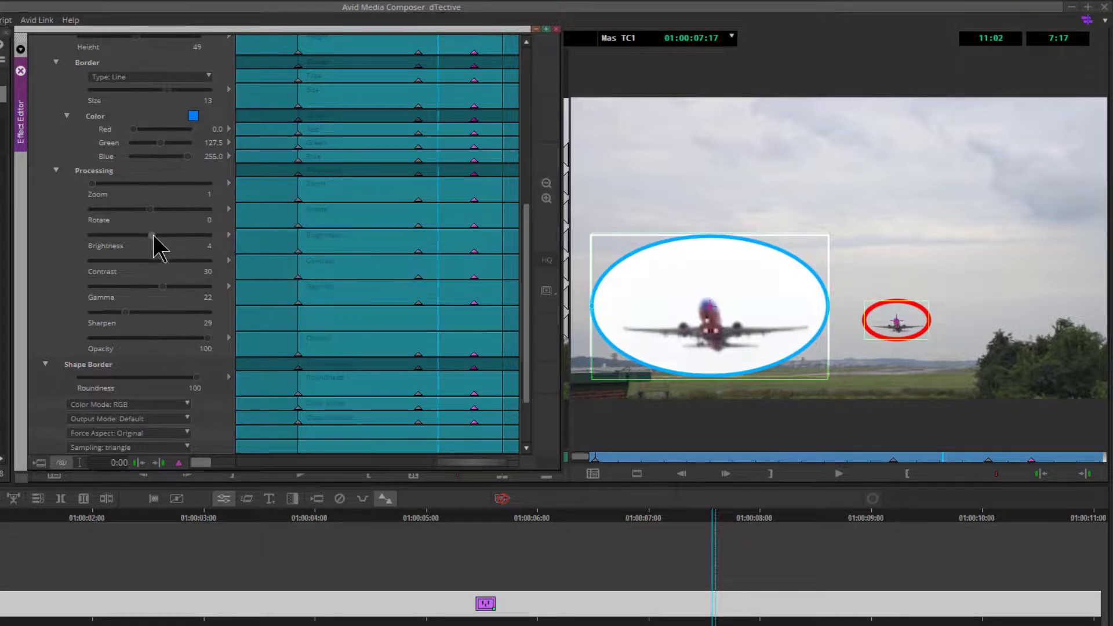
Try adding a keyframe to the active Brightness parameter only, and undo it.
{"action": "right_click", "coordinate": [178, 462]}
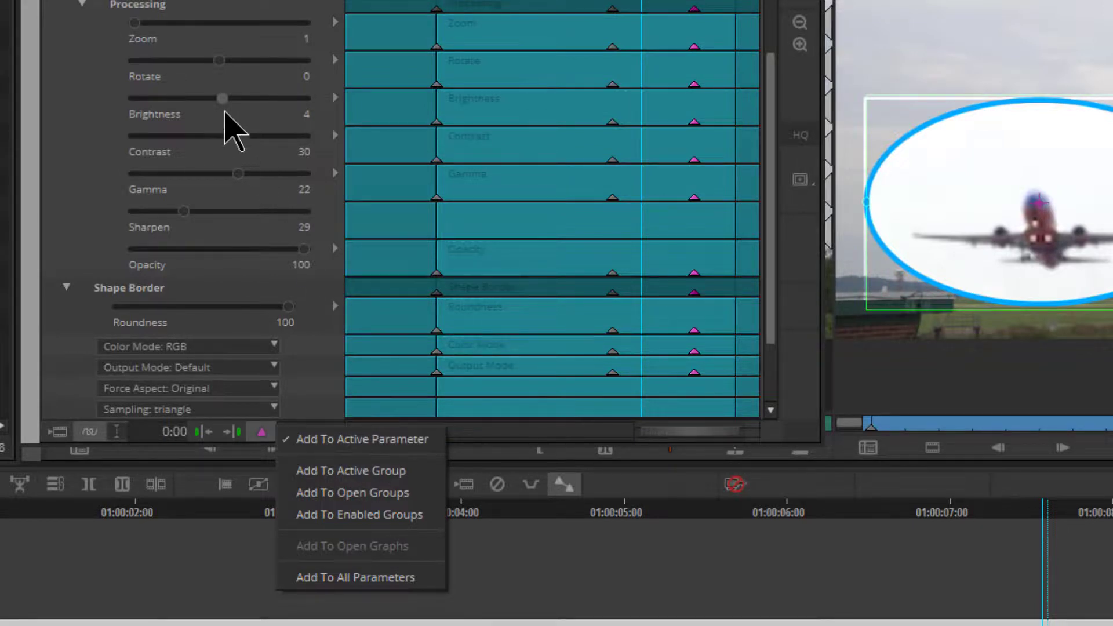
{"action": "left_click", "coordinate": [222, 101]}
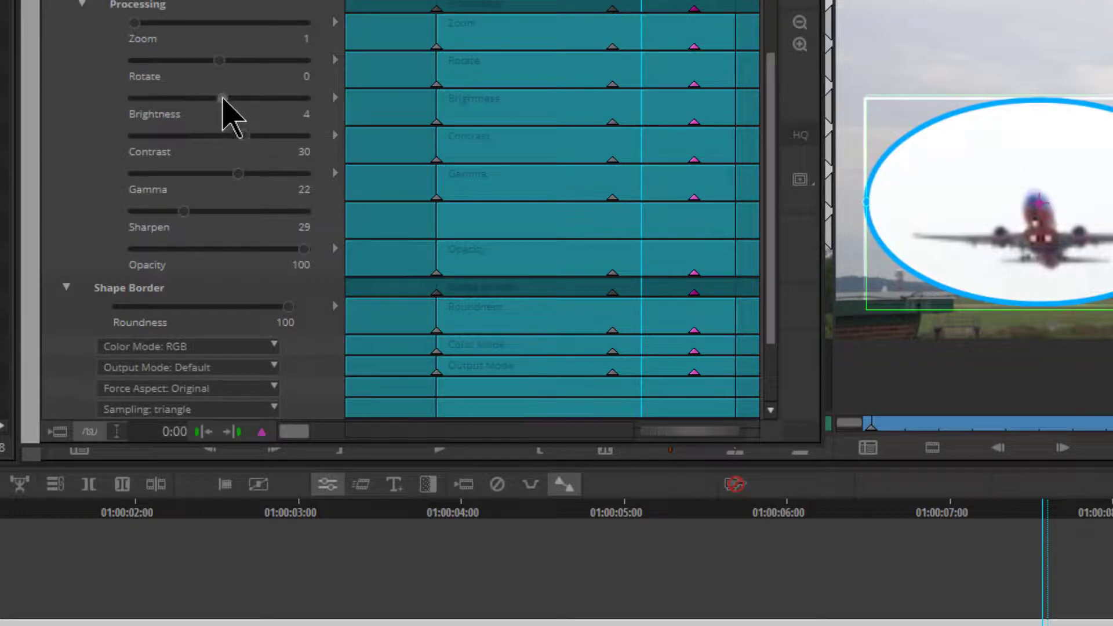
{"action": "left_click", "coordinate": [262, 431]}
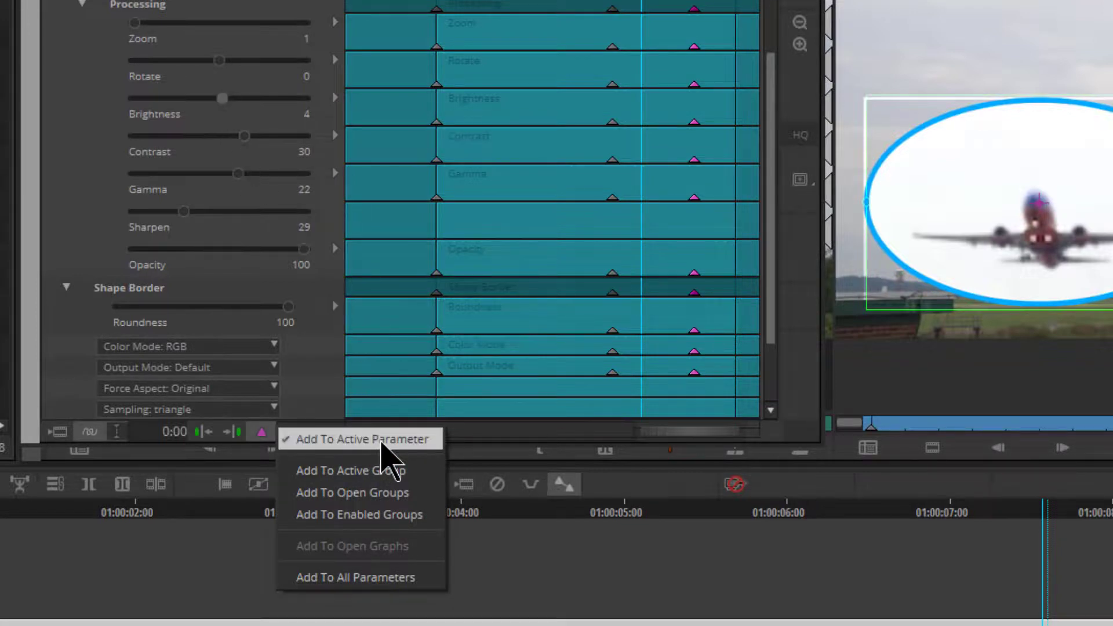
{"action": "left_click", "coordinate": [380, 441]}
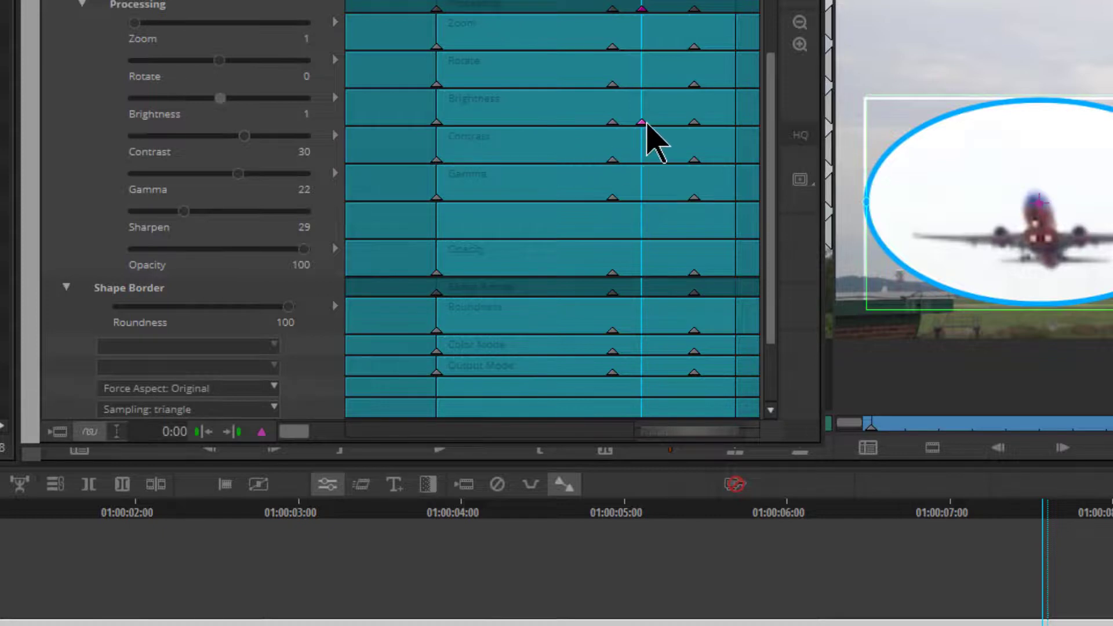
{"action": "key", "text": "ctrl+z"}
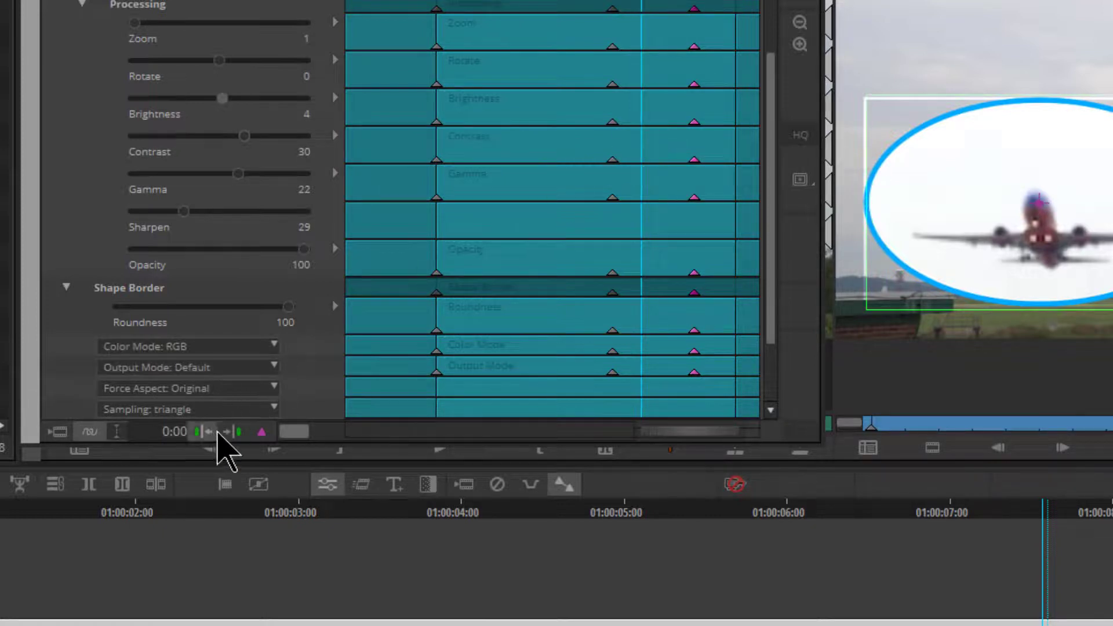
Try adding a keyframe to the active Processing group at 01:00:07:17, and undo it.
{"action": "left_click", "coordinate": [262, 432]}
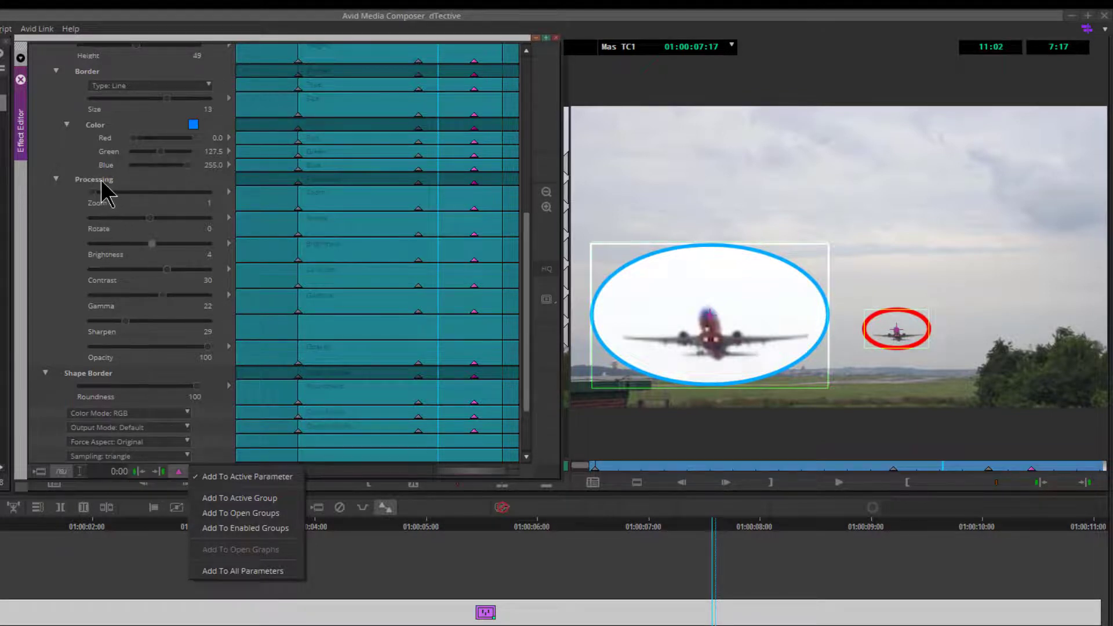
{"action": "left_click", "coordinate": [245, 496]}
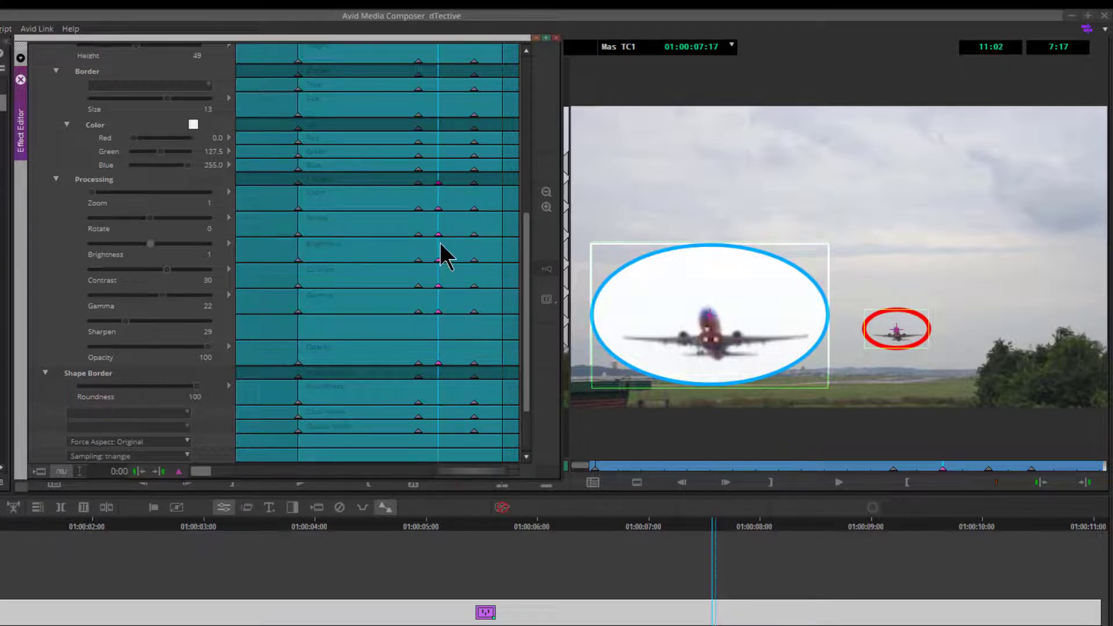
{"action": "key", "text": "ctrl+z"}
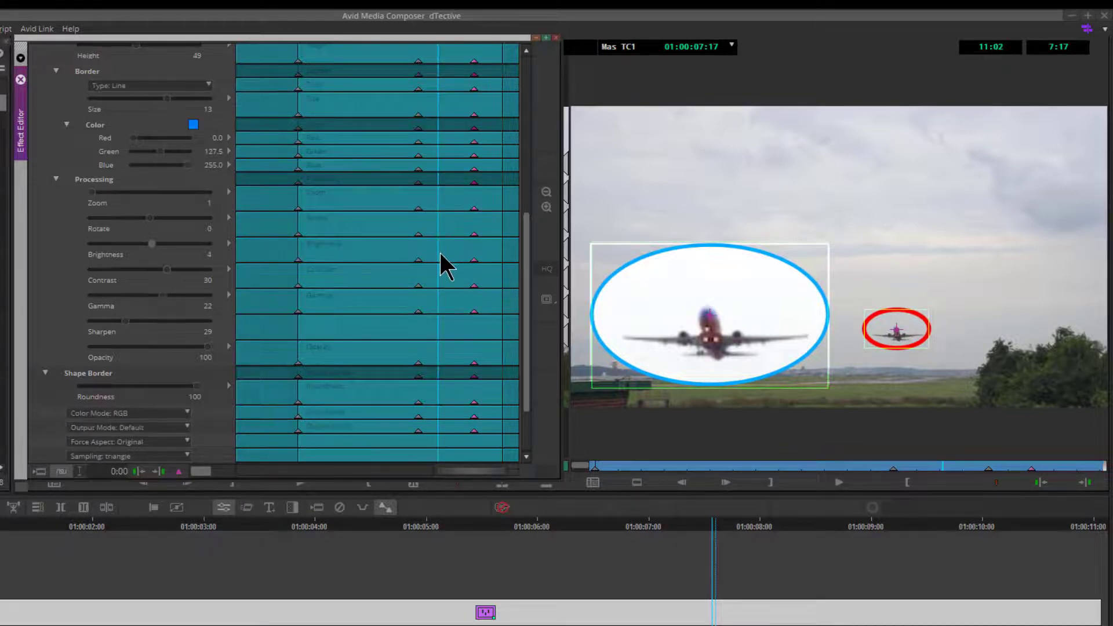
Collapse the target's Position and Border groups and Shape Border, and add a keyframe to the open groups at 01:00:07:17.
{"action": "right_click", "coordinate": [176, 471]}
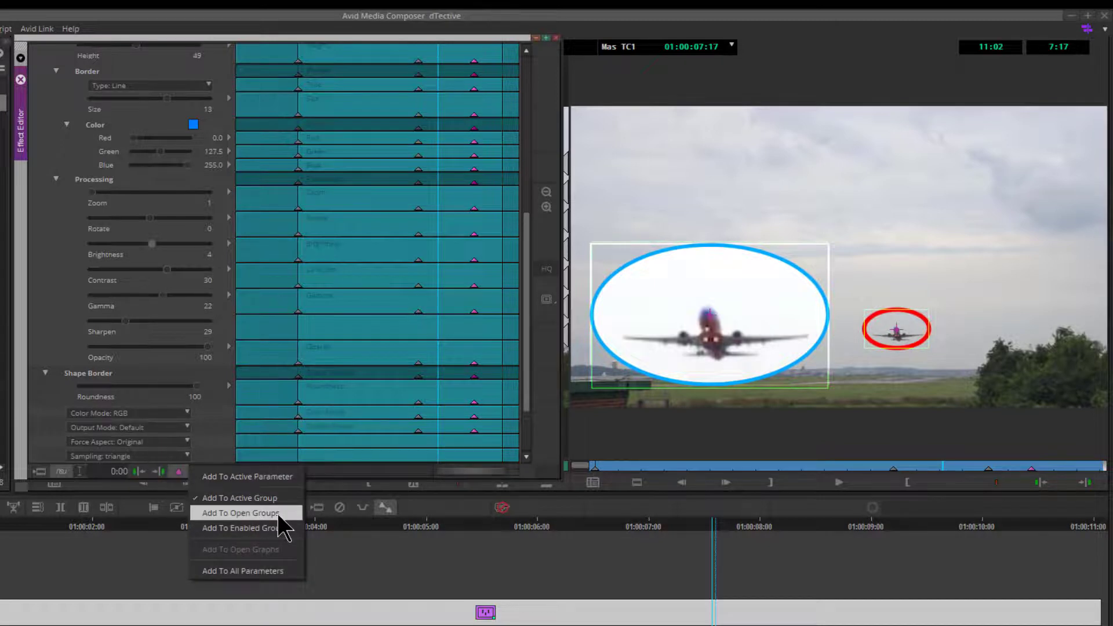
{"action": "left_click_drag", "start_coordinate": [525, 336], "coordinate": [537, 148]}
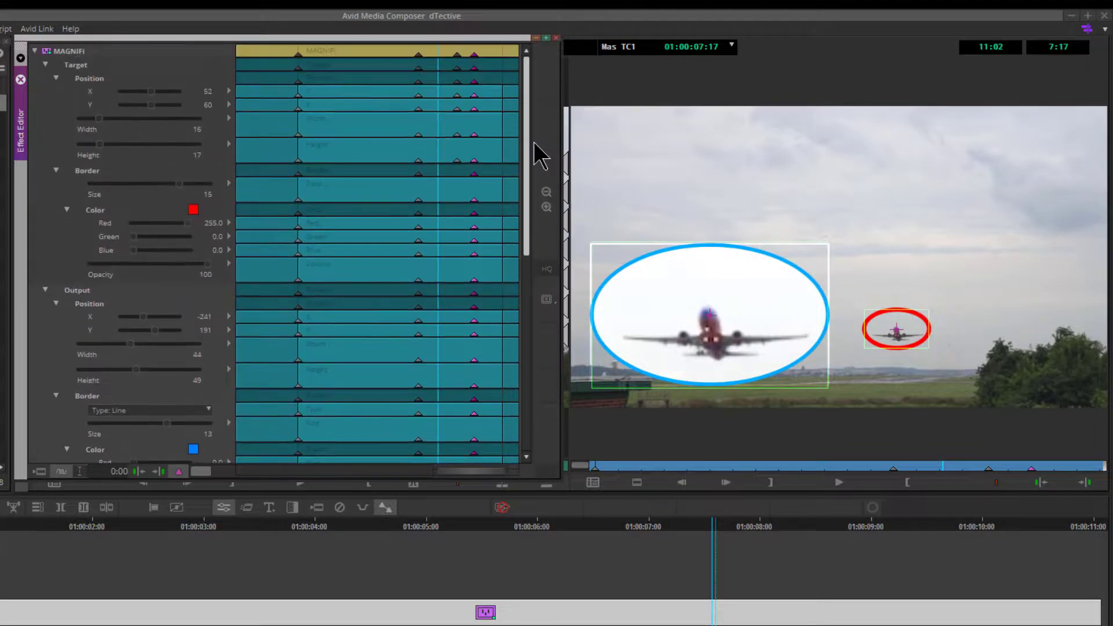
{"action": "left_click", "coordinate": [57, 78]}
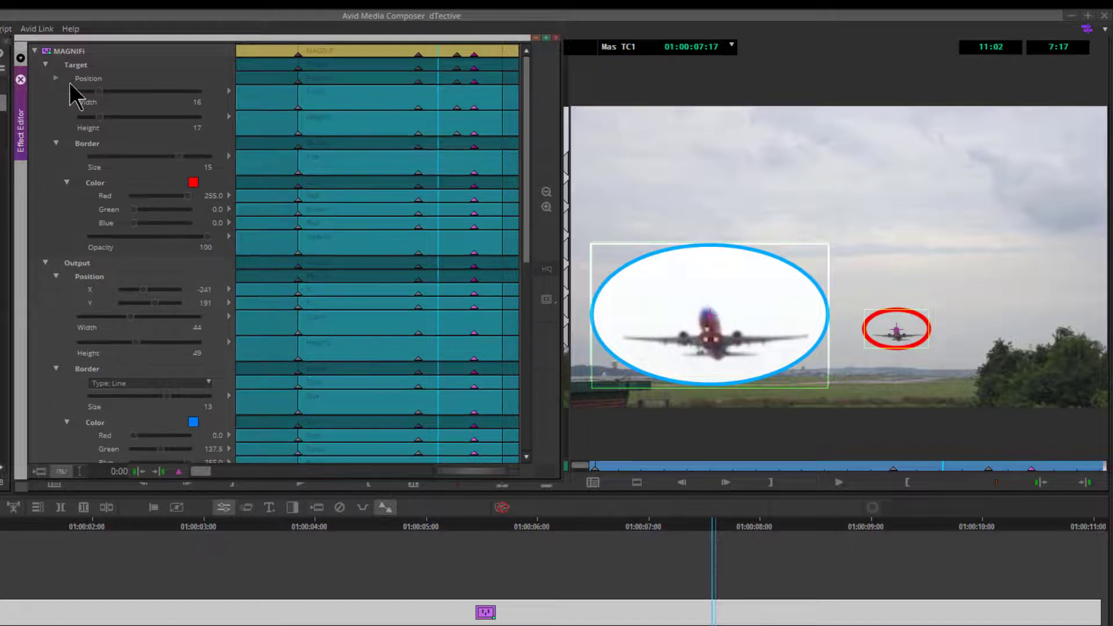
{"action": "left_click", "coordinate": [57, 143]}
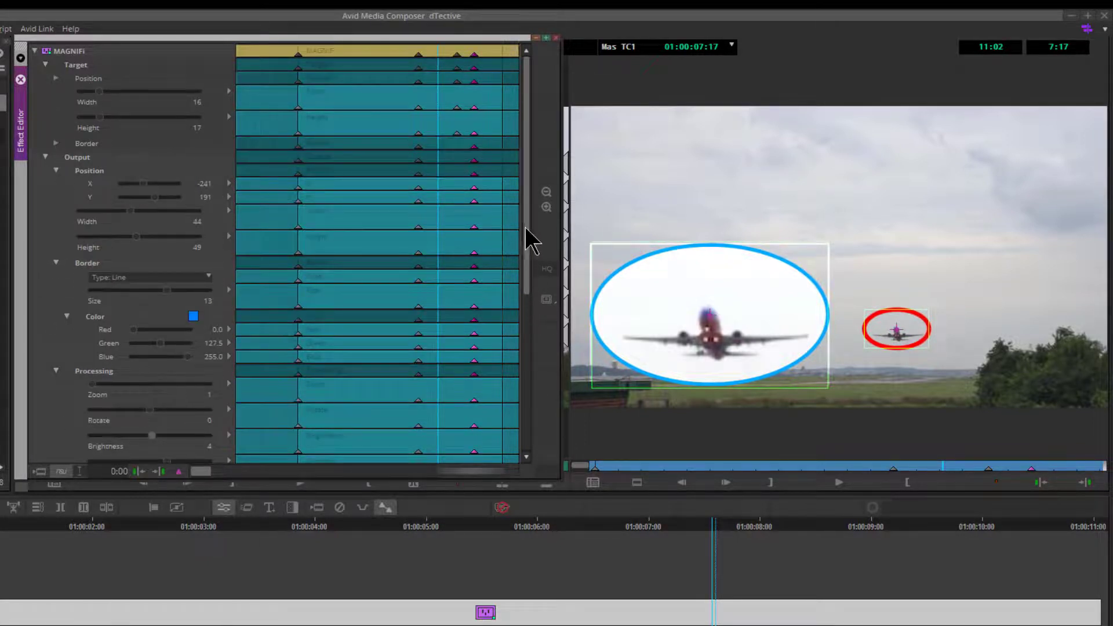
{"action": "left_click_drag", "start_coordinate": [526, 237], "coordinate": [521, 298]}
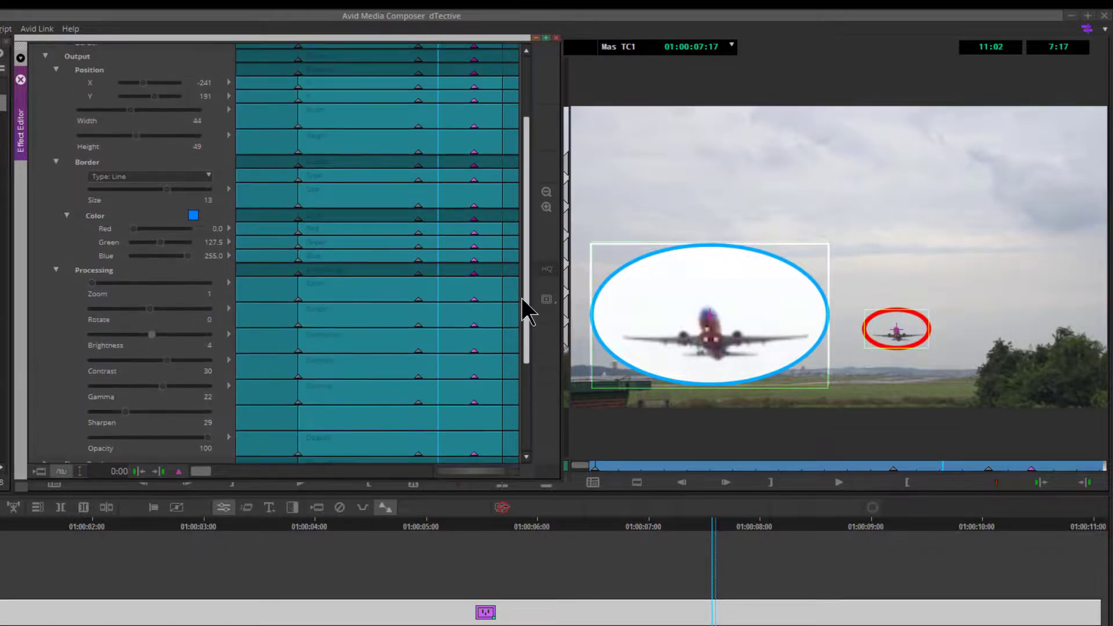
{"action": "right_click", "coordinate": [175, 473]}
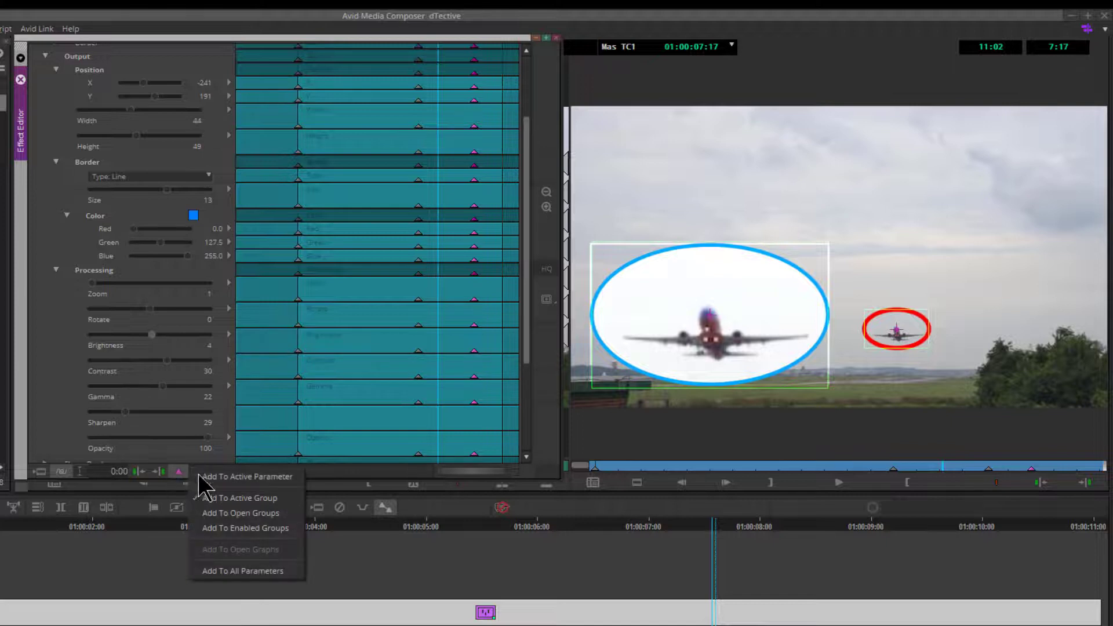
{"action": "left_click", "coordinate": [277, 512]}
Expand the Shape Border group to check its keyframes at 01:00:07:17, and collapse it again.
{"action": "left_click_drag", "start_coordinate": [527, 224], "coordinate": [522, 321]}
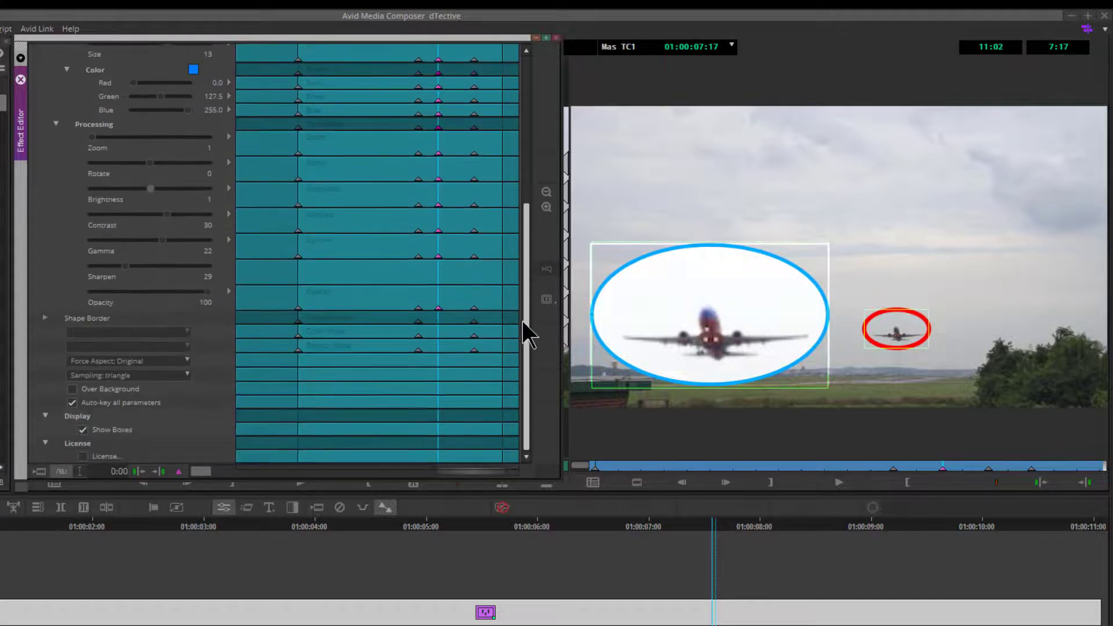
{"action": "left_click", "coordinate": [49, 319]}
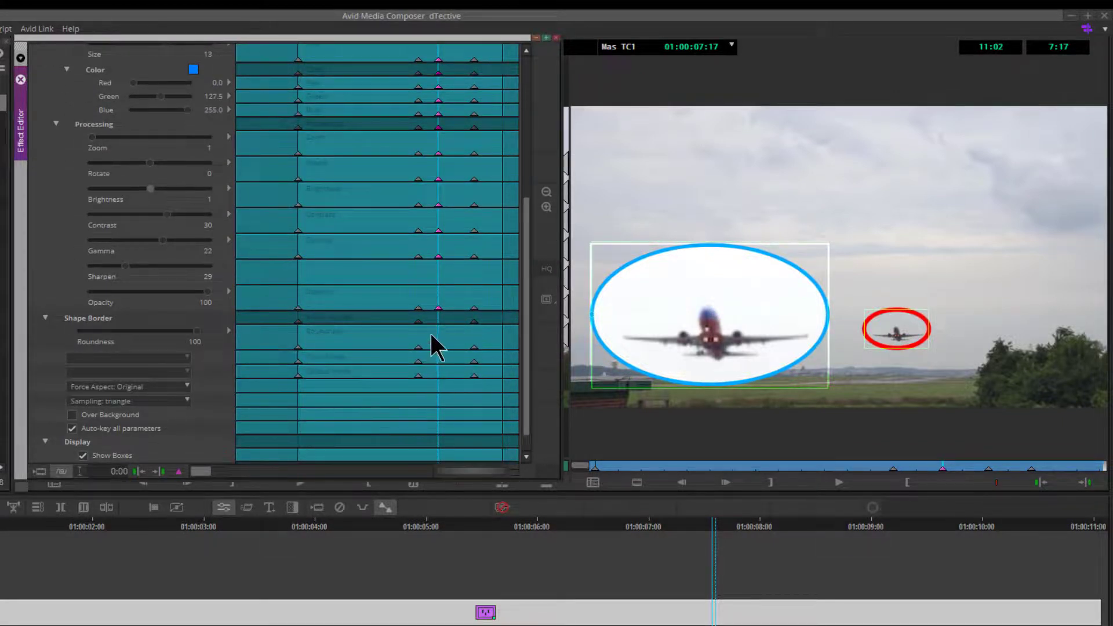
{"action": "left_click", "coordinate": [46, 318]}
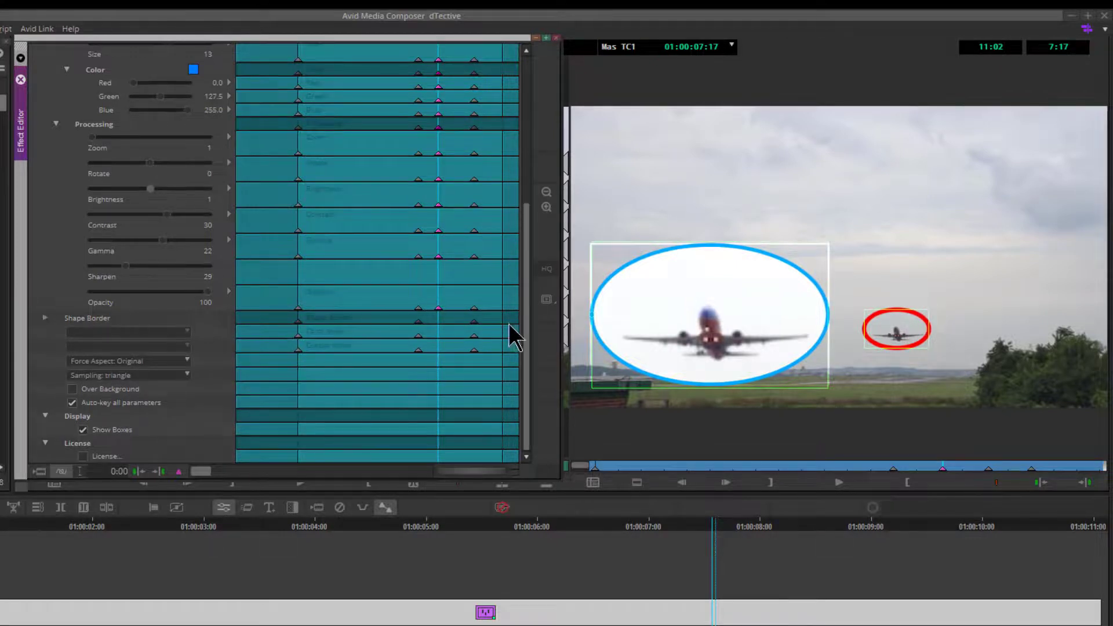
{"action": "left_click_drag", "start_coordinate": [527, 354], "coordinate": [524, 298]}
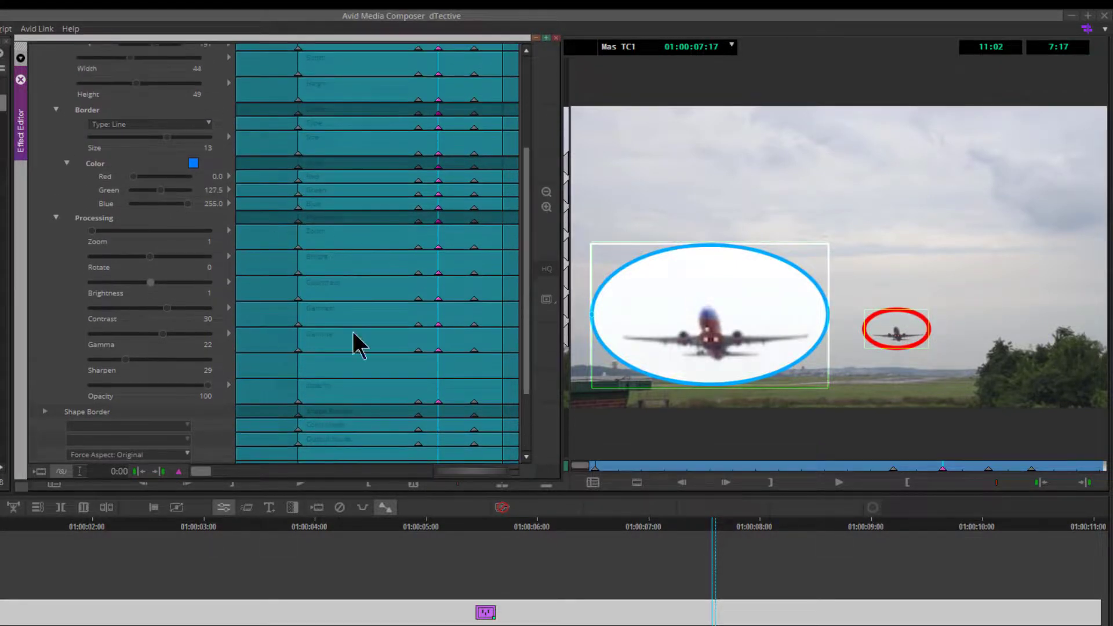
Try adding a keyframe to all parameters at 01:00:07:17, review the parameter list, and undo it.
{"action": "right_click", "coordinate": [179, 471]}
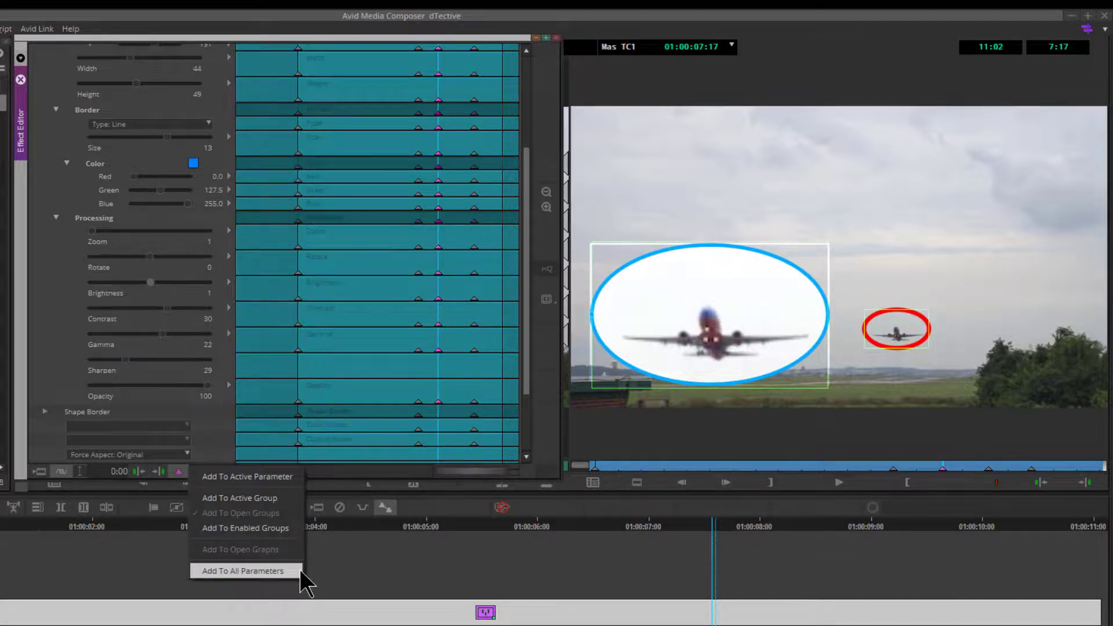
{"action": "left_click_drag", "start_coordinate": [526, 323], "coordinate": [525, 397]}
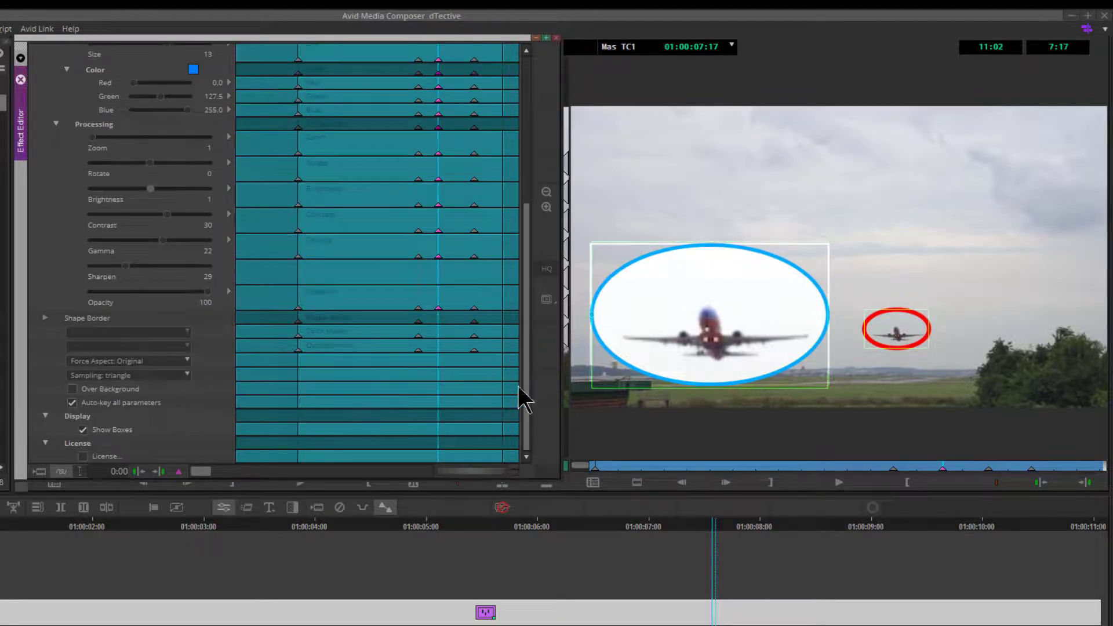
{"action": "right_click", "coordinate": [180, 471]}
{"action": "left_click", "coordinate": [261, 572]}
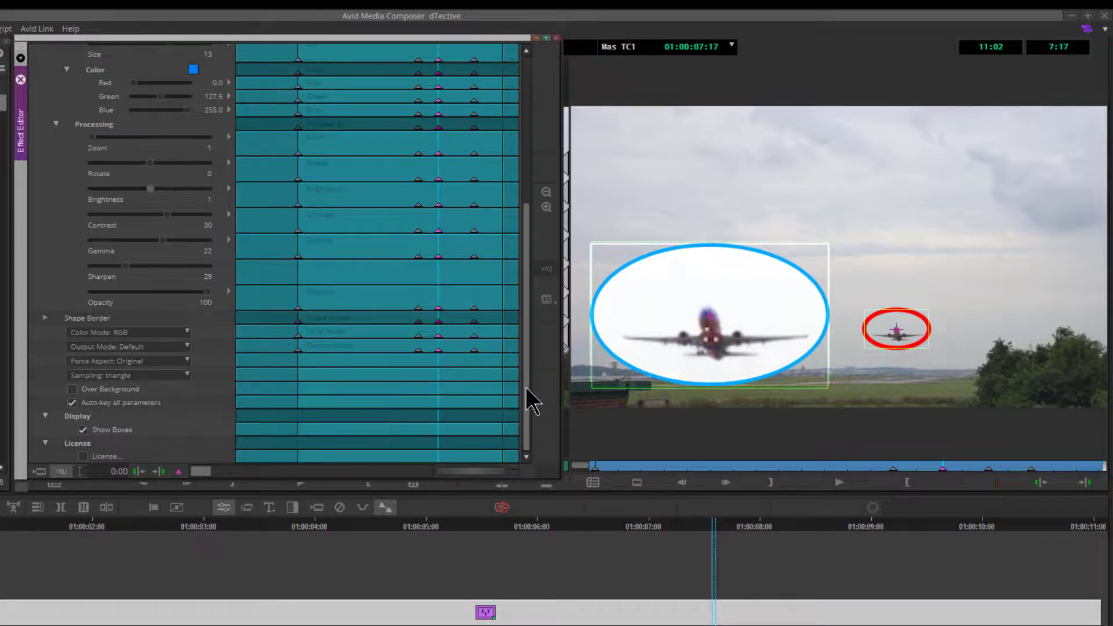
{"action": "left_click_drag", "start_coordinate": [527, 387], "coordinate": [526, 235]}
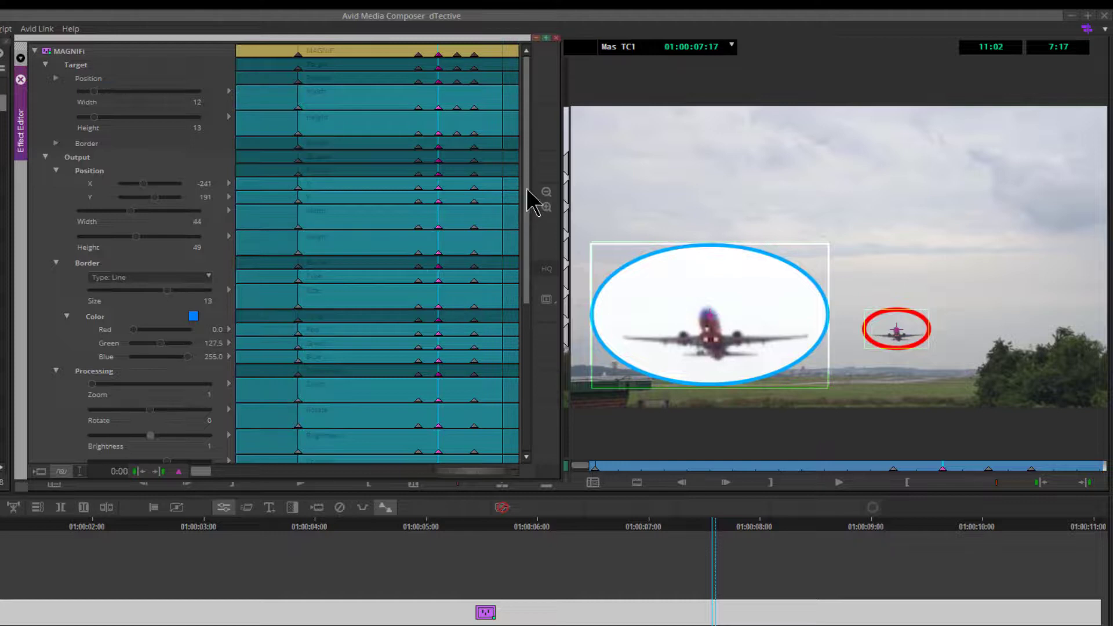
{"action": "left_click_drag", "start_coordinate": [526, 188], "coordinate": [527, 331]}
{"action": "right_click", "coordinate": [176, 471]}
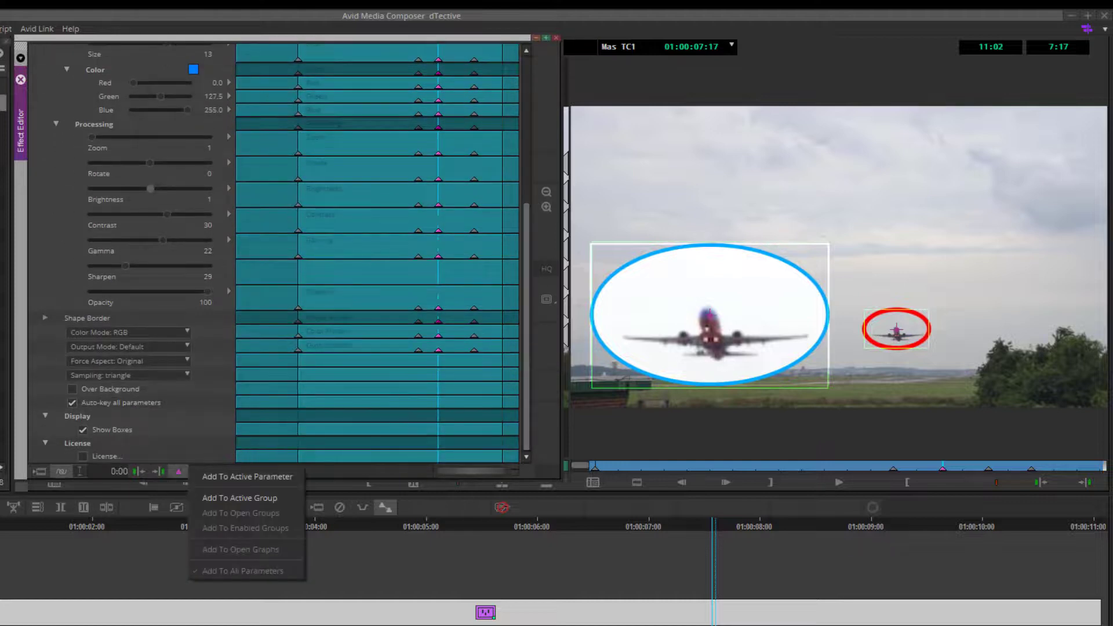
{"action": "key", "text": "Escape"}
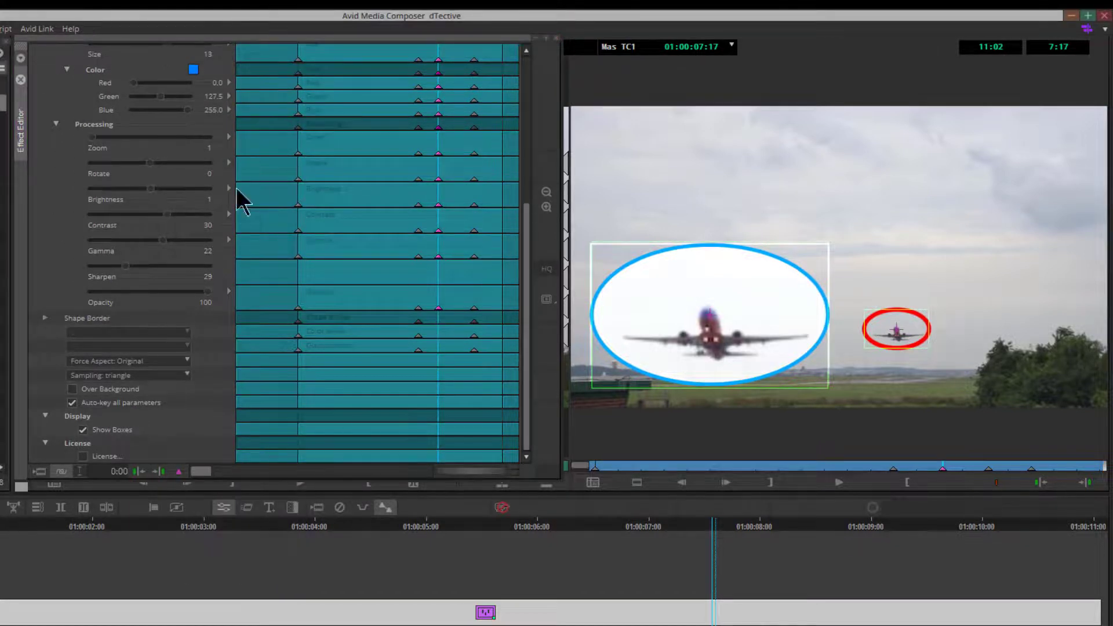
Add a keyframe to the enabled groups at 01:00:07:17 and expand the target's Border group to check its keyframes.
{"action": "right_click", "coordinate": [177, 468]}
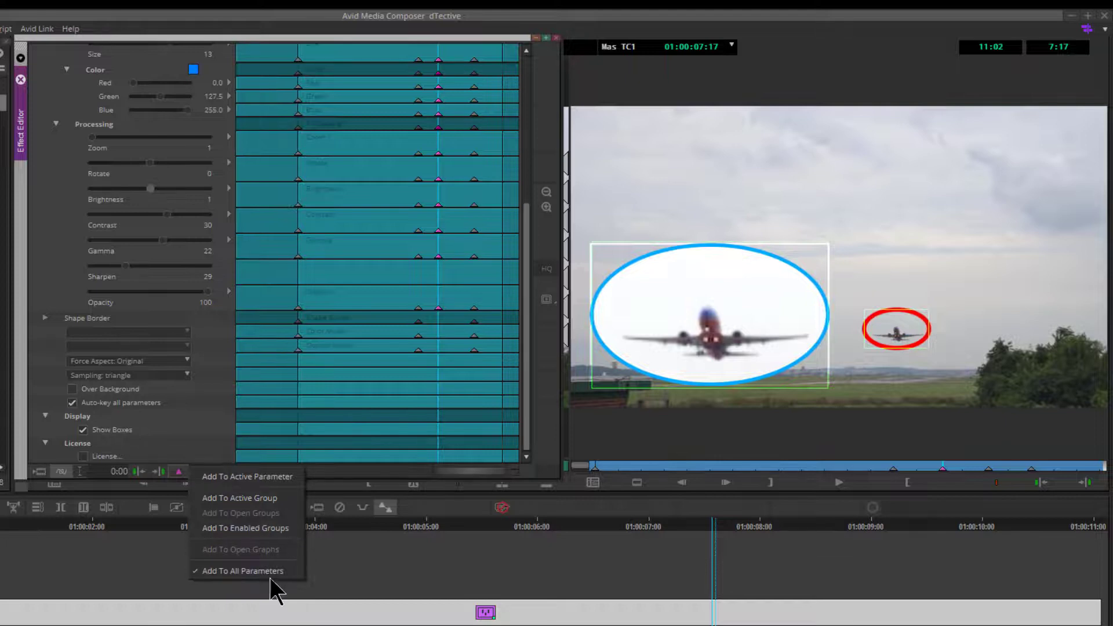
{"action": "left_click", "coordinate": [271, 529]}
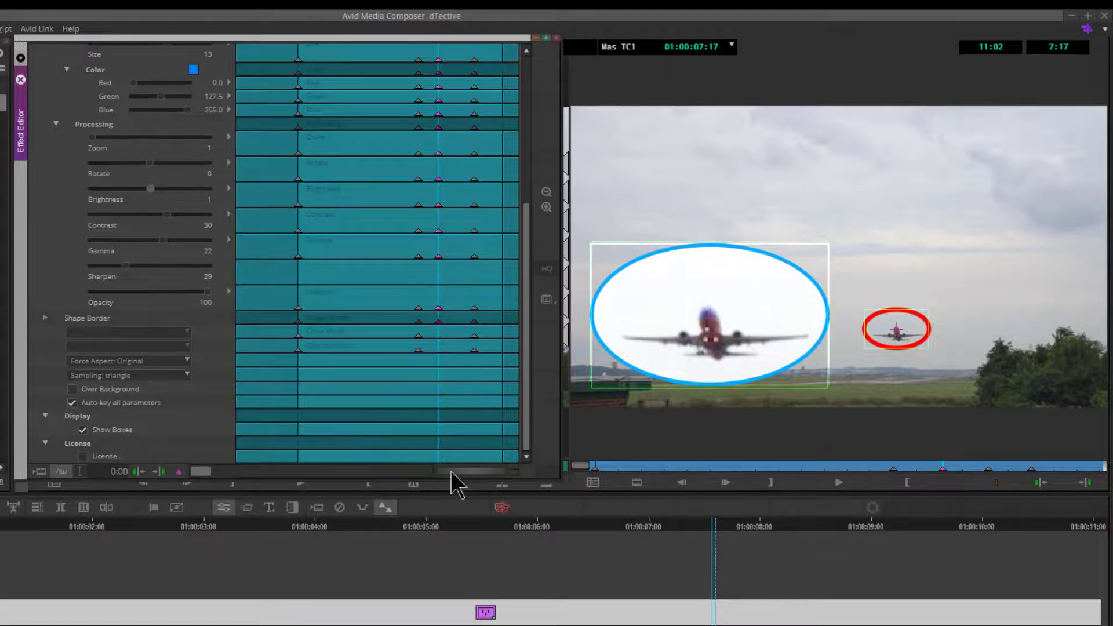
{"action": "left_click_drag", "start_coordinate": [527, 371], "coordinate": [529, 219]}
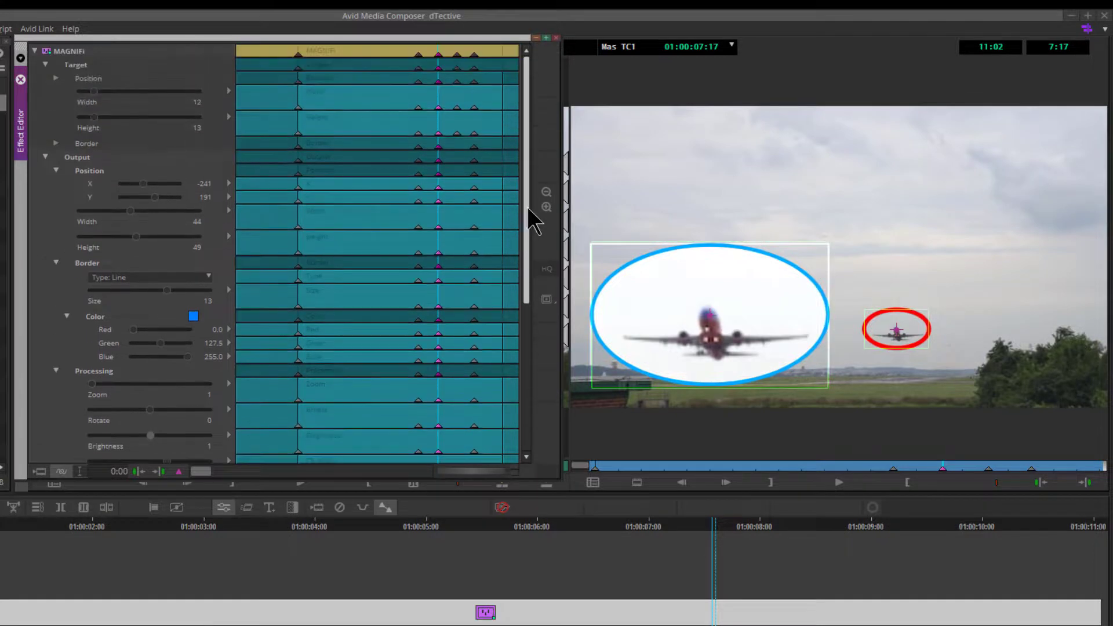
{"action": "left_click", "coordinate": [55, 143]}
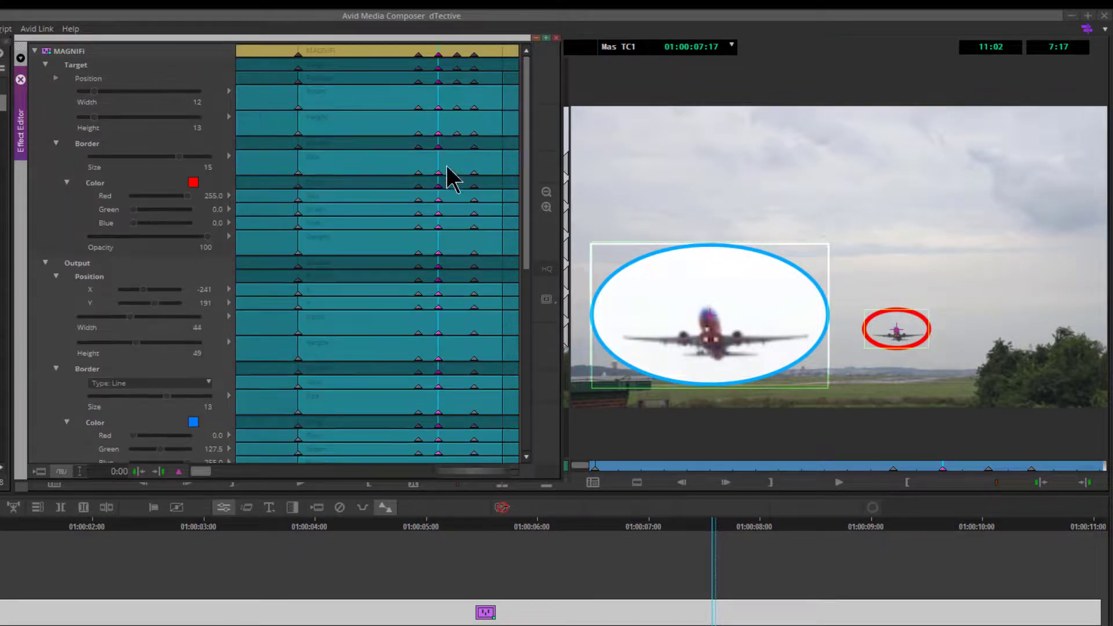
Set the output's Brightness to -42 at the 01:00:07:17 keyframe and go to the keyframe at 01:00:06:15.
{"action": "left_click_drag", "start_coordinate": [527, 190], "coordinate": [513, 326]}
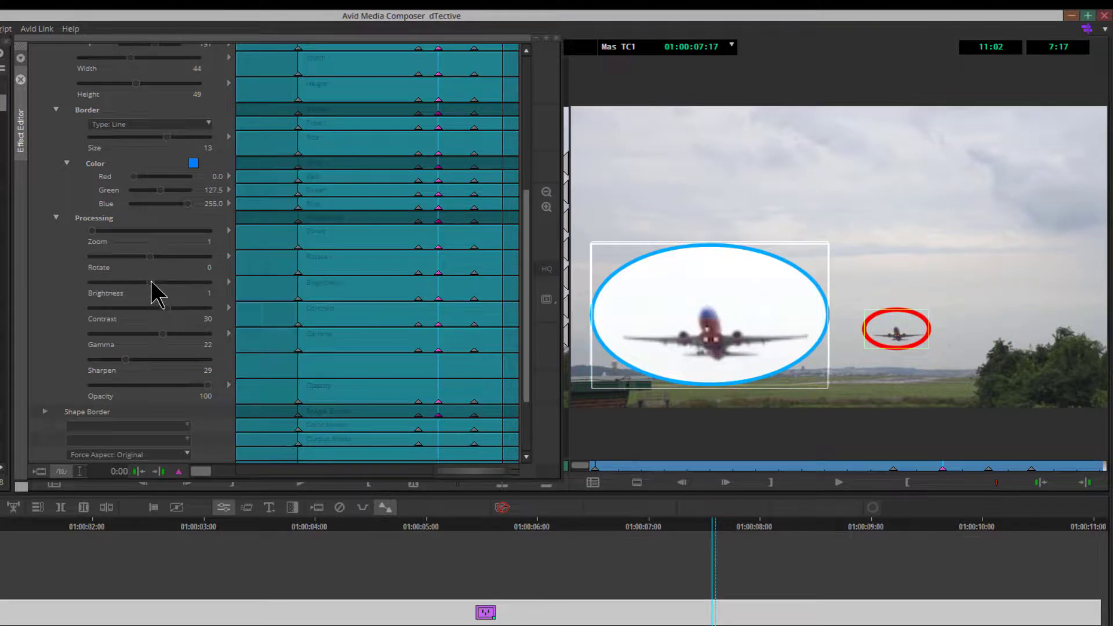
{"action": "left_click_drag", "start_coordinate": [150, 282], "coordinate": [127, 283]}
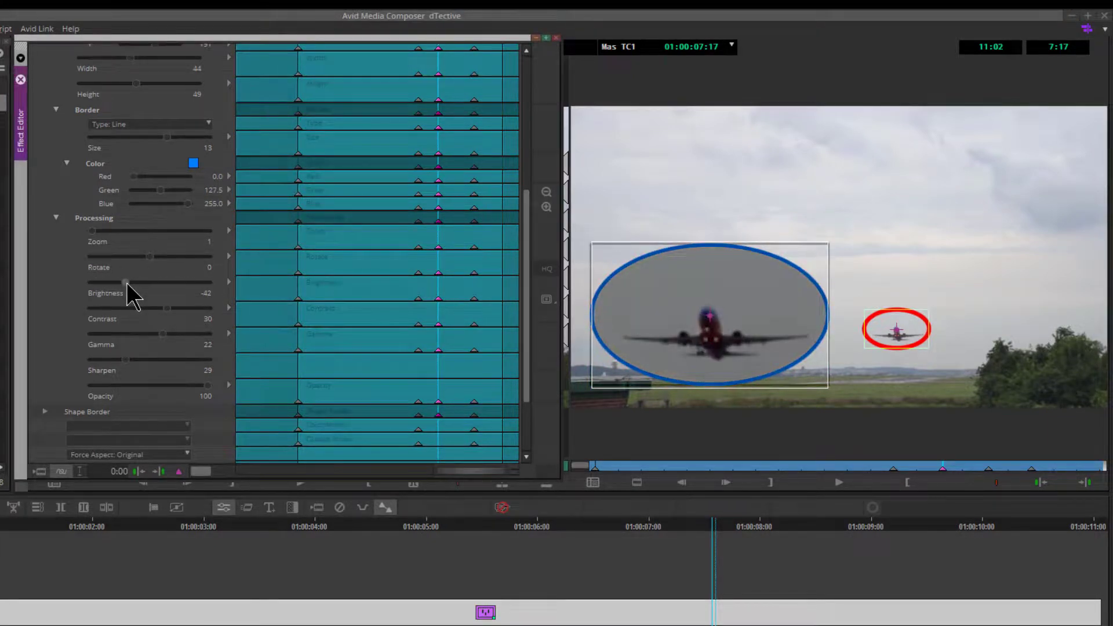
{"action": "left_click", "coordinate": [892, 468]}
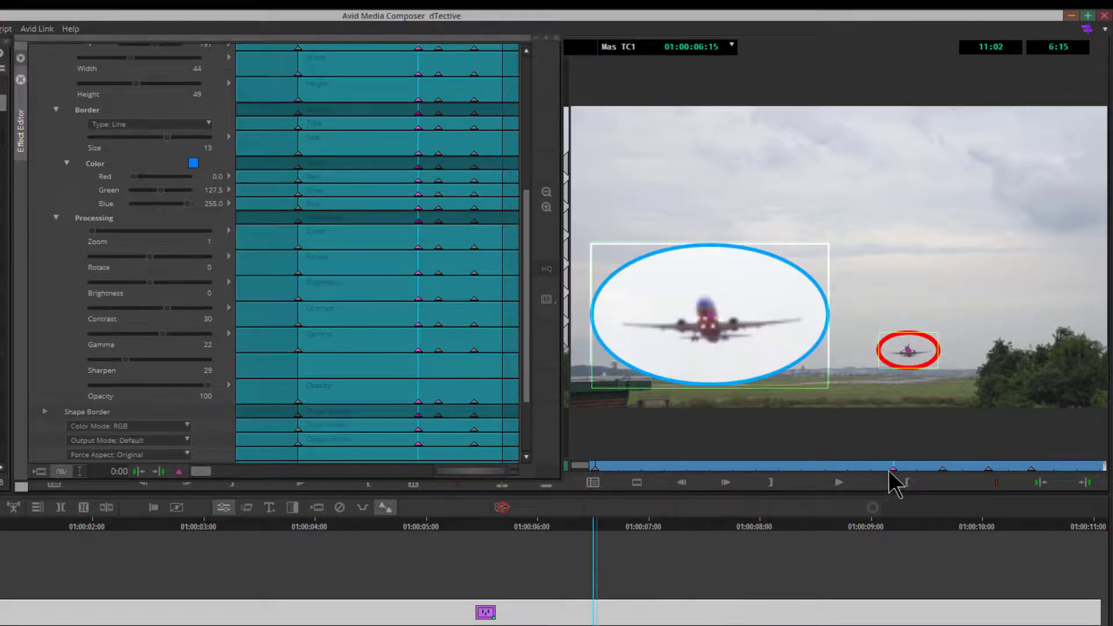
Play the clip from the keyframe at 01:00:06:15 to check the brightness animation, and return to about 01:00:06:16.
{"action": "left_click", "coordinate": [826, 485]}
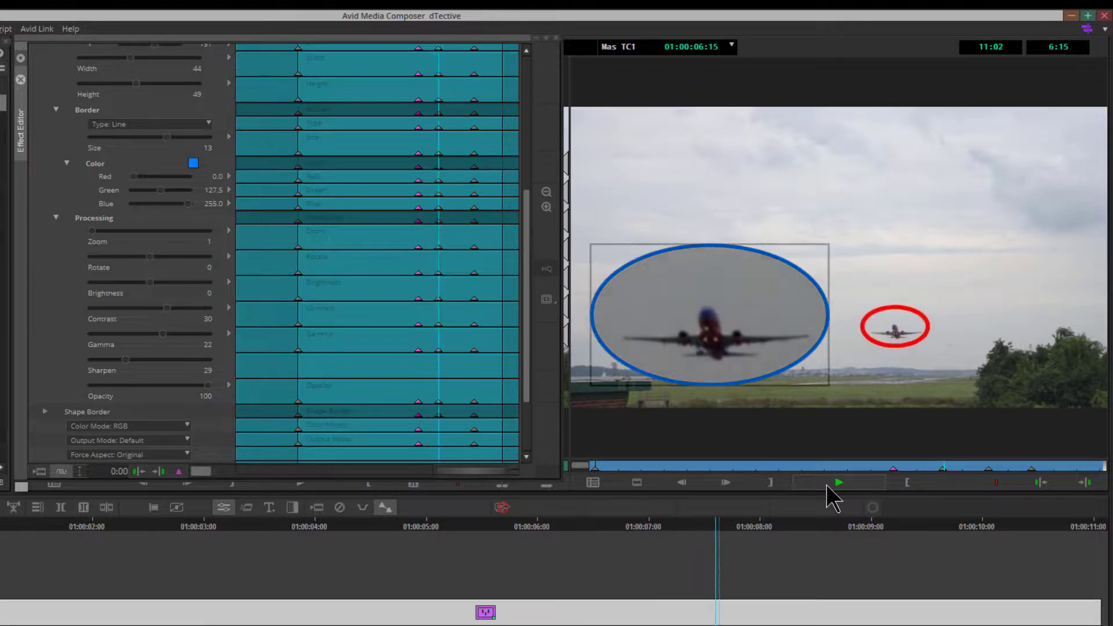
{"action": "left_click", "coordinate": [826, 484]}
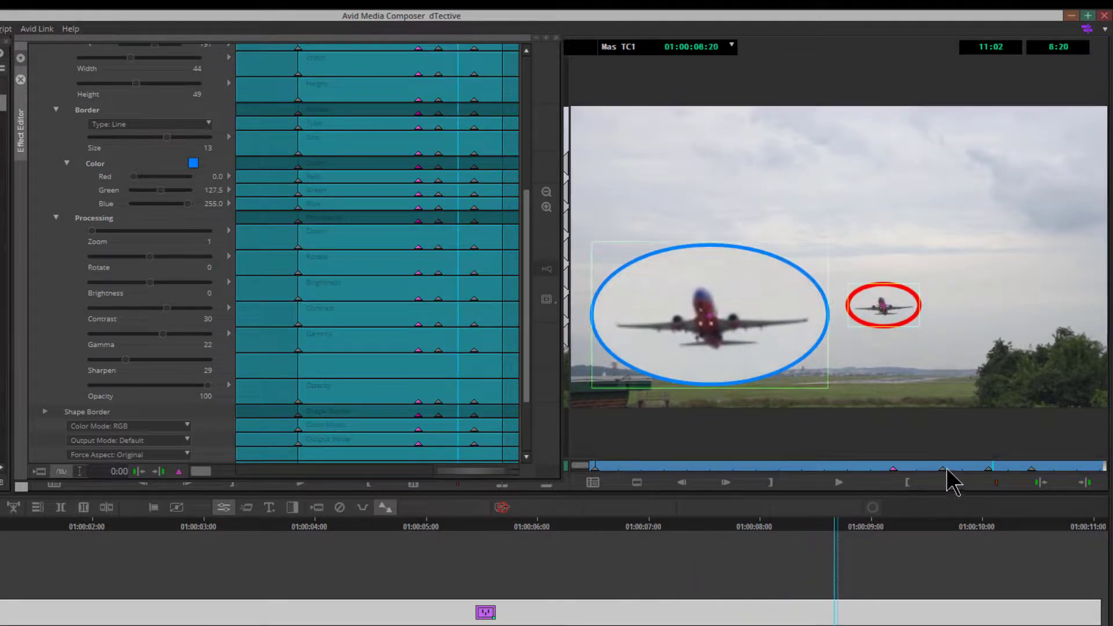
{"action": "left_click", "coordinate": [912, 468]}
{"action": "left_click", "coordinate": [893, 468]}
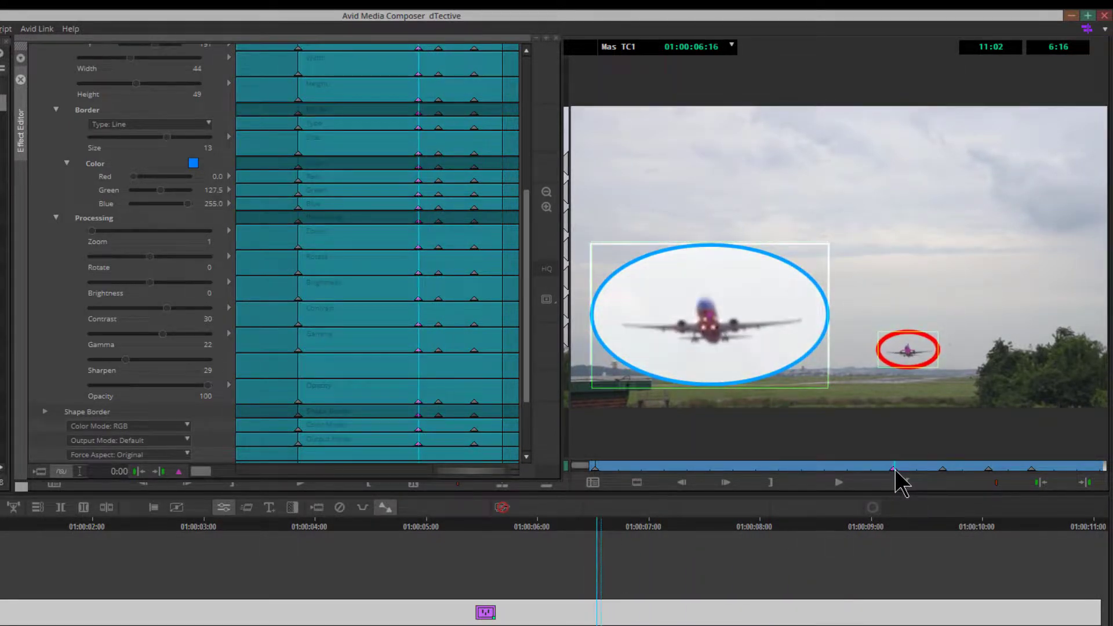
At 01:00:08:17, add a keyframe to the output's Contrast only, and set the output's Gamma to -27.
{"action": "left_click_drag", "start_coordinate": [895, 469], "coordinate": [989, 471]}
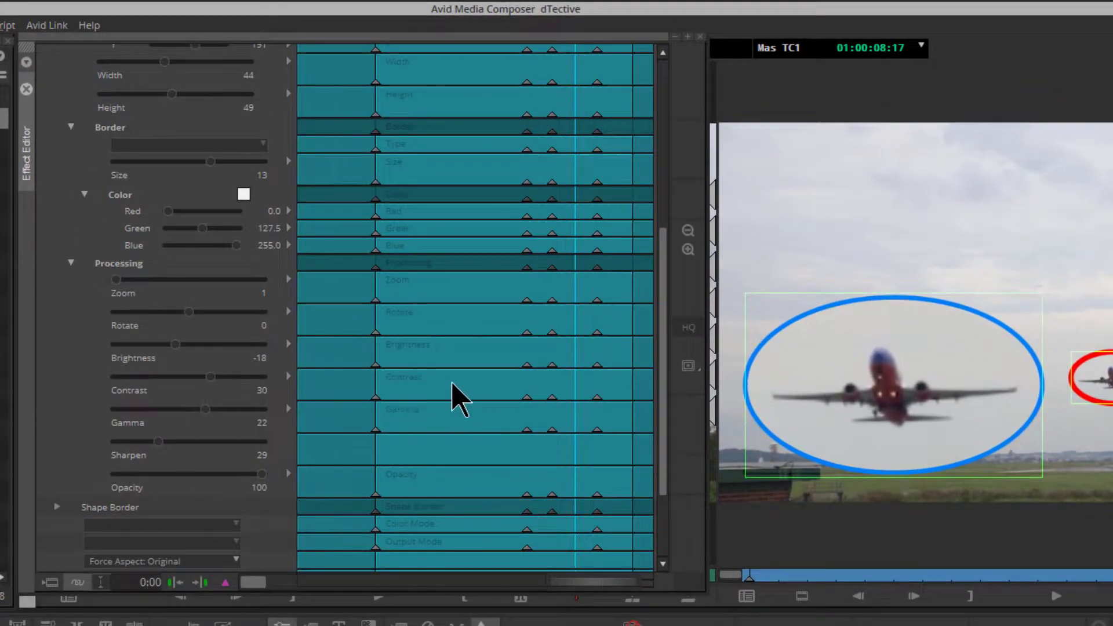
{"action": "right_click", "coordinate": [575, 397]}
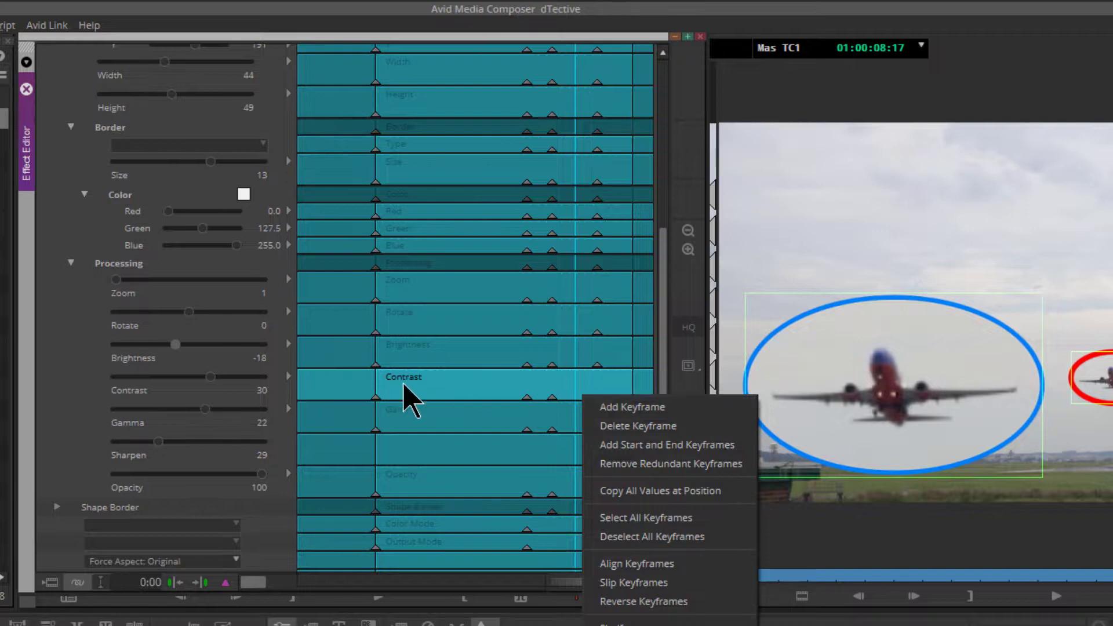
{"action": "left_click", "coordinate": [701, 415]}
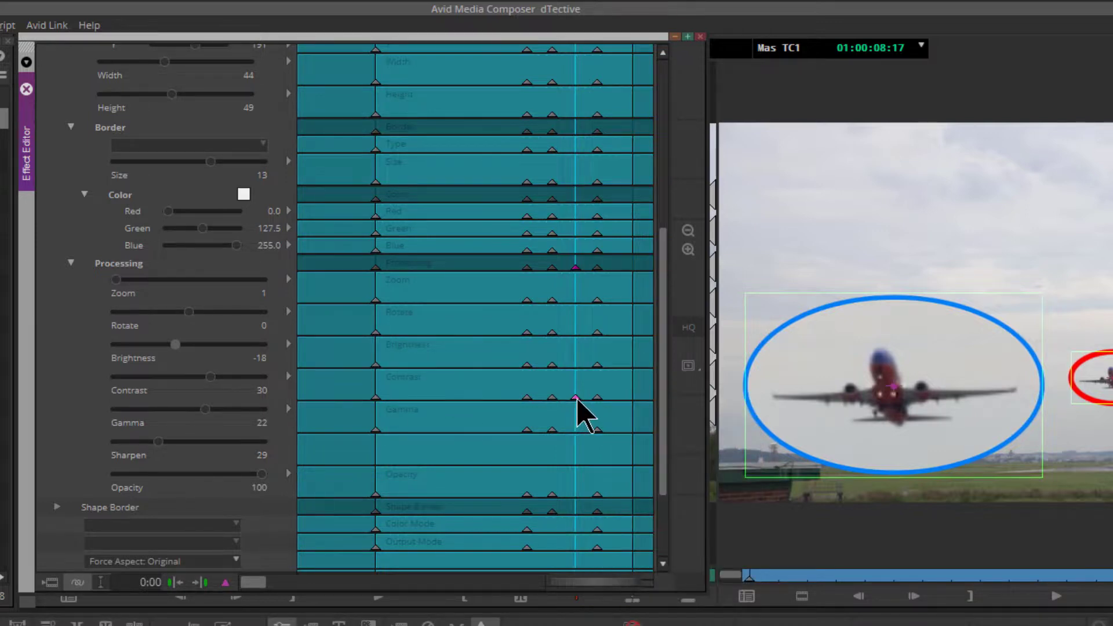
{"action": "left_click_drag", "start_coordinate": [202, 409], "coordinate": [164, 409]}
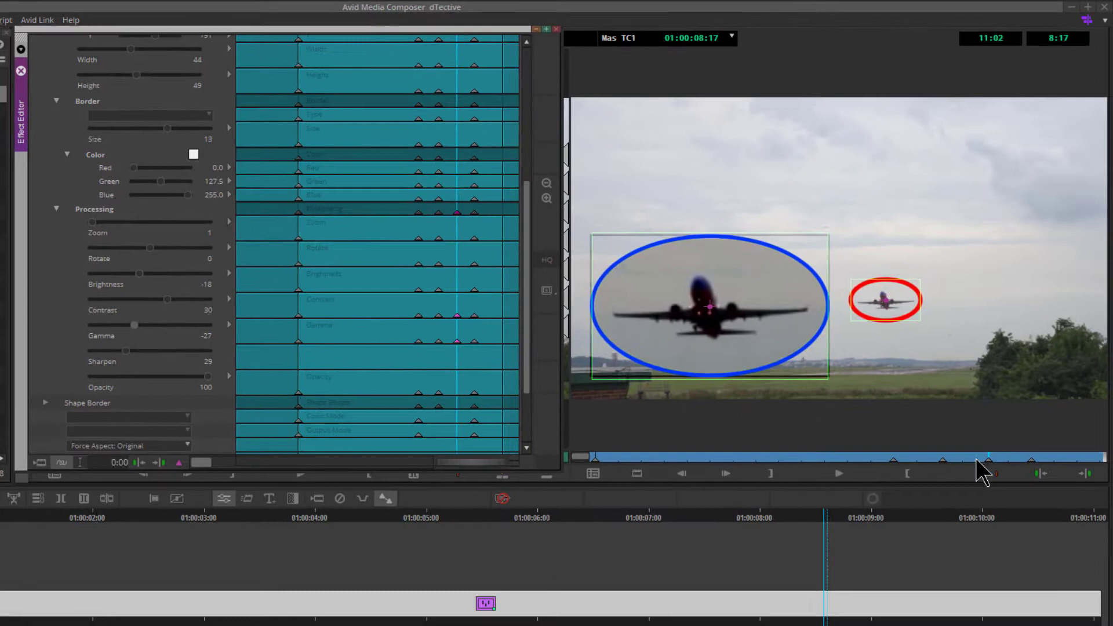
Move the keyframe at 01:00:08:17 slightly earlier, and slide all keyframes together about 11 frames earlier in the clip.
{"action": "mouse_move", "coordinate": [1023, 482]}
{"action": "left_mouse_down"}
{"action": "mouse_move", "coordinate": [984, 481]}
{"action": "mouse_move", "coordinate": [1004, 481]}
{"action": "mouse_move", "coordinate": [989, 465]}
{"action": "left_mouse_up"}
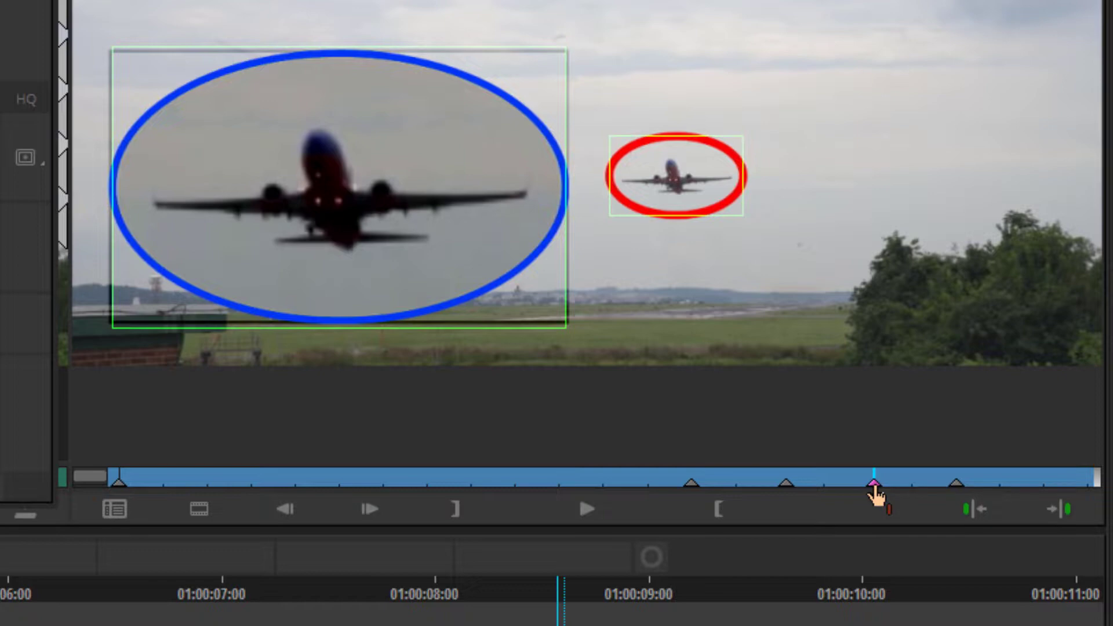
{"action": "mouse_move", "coordinate": [874, 487]}
{"action": "left_mouse_down"}
{"action": "mouse_move", "coordinate": [899, 487]}
{"action": "mouse_move", "coordinate": [837, 487]}
{"action": "mouse_move", "coordinate": [871, 487]}
{"action": "left_mouse_up"}
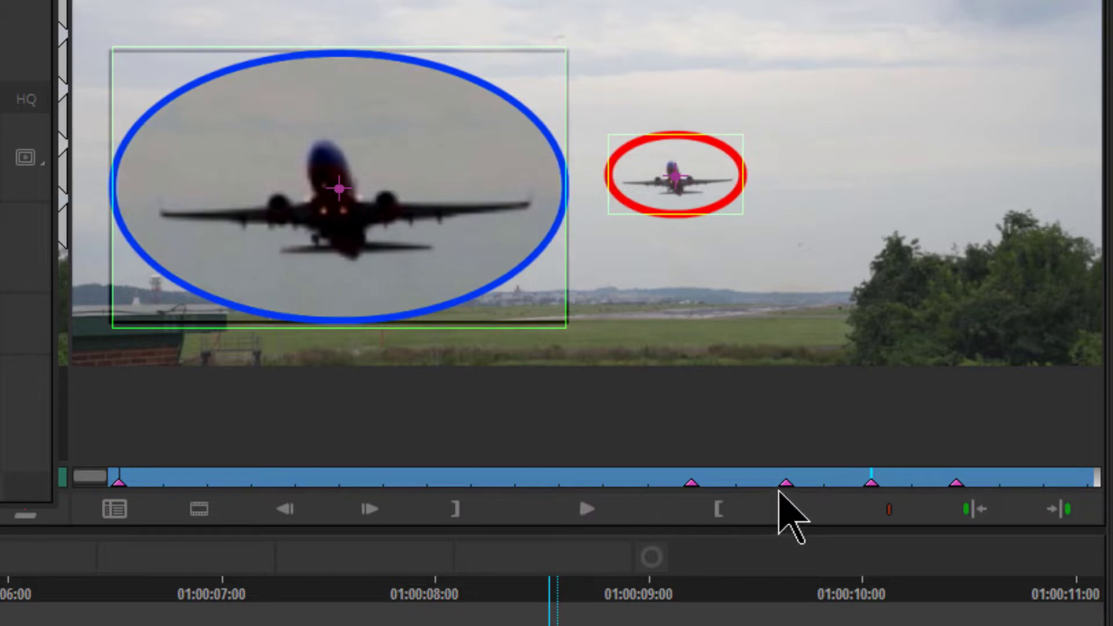
{"action": "left_click_drag", "start_coordinate": [787, 483], "coordinate": [750, 485]}
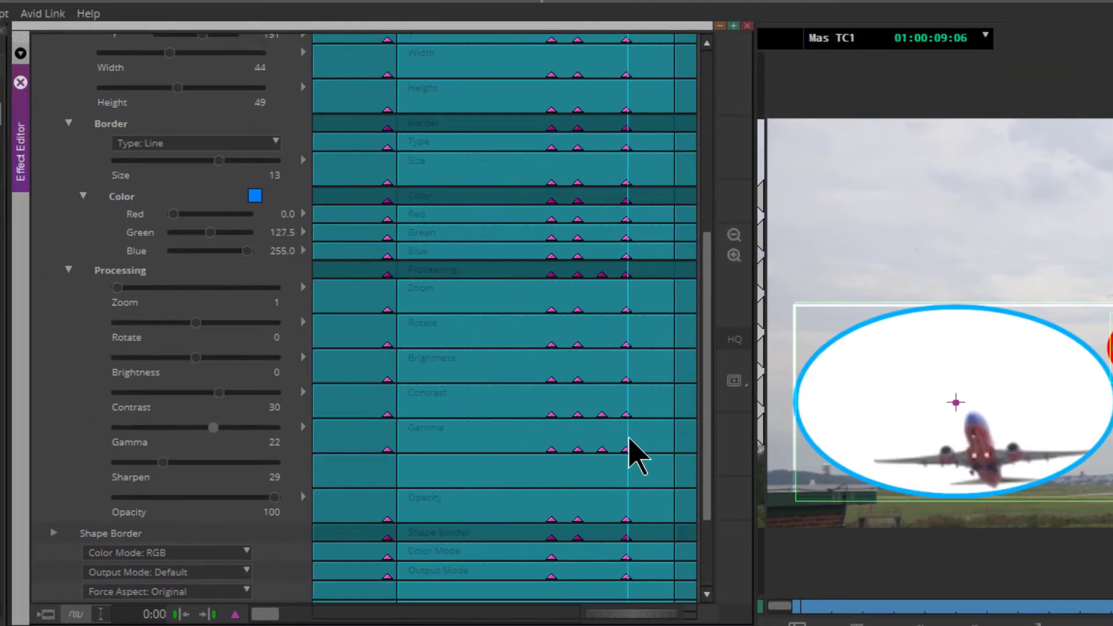
Select individual keyframes on the Gamma and Contrast parameters, and select all keyframes of Rotate and of Contrast.
{"action": "left_click", "coordinate": [601, 451]}
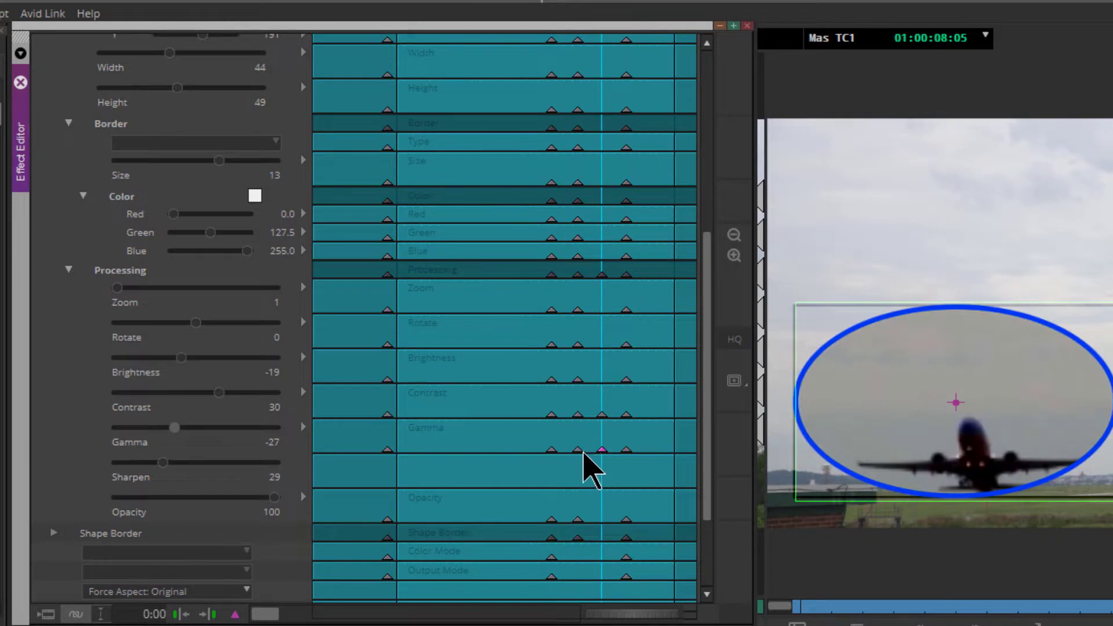
{"action": "left_click", "coordinate": [578, 450]}
{"action": "left_click", "coordinate": [578, 415]}
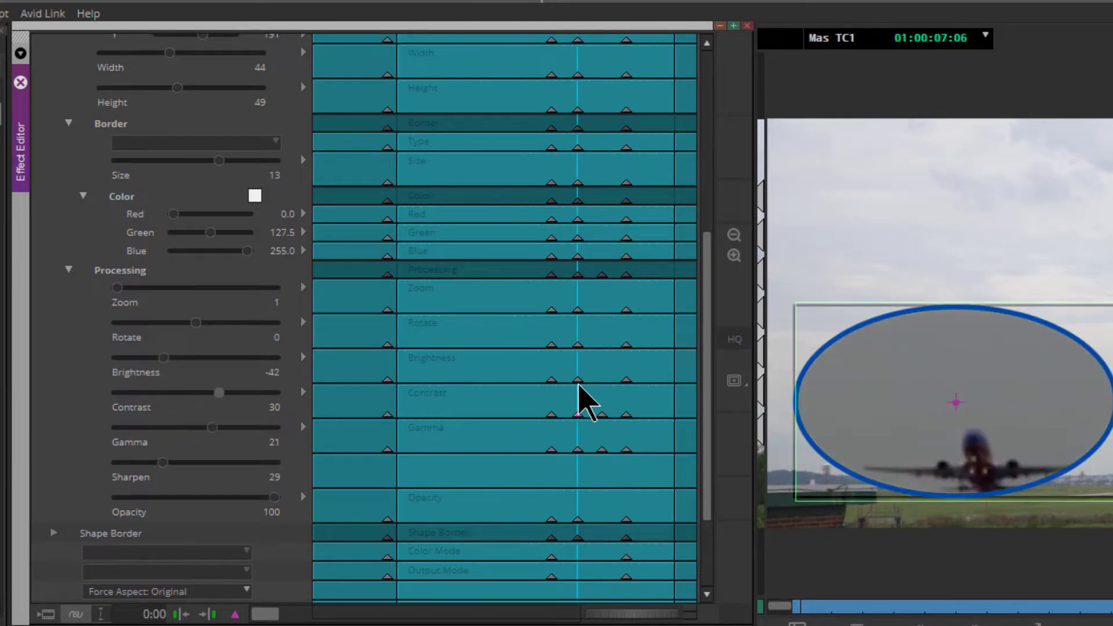
{"action": "left_click", "coordinate": [577, 345]}
{"action": "mouse_move", "coordinate": [577, 346]}
{"action": "left_mouse_down"}
{"action": "mouse_move", "coordinate": [596, 347]}
{"action": "mouse_move", "coordinate": [579, 348]}
{"action": "left_mouse_up"}
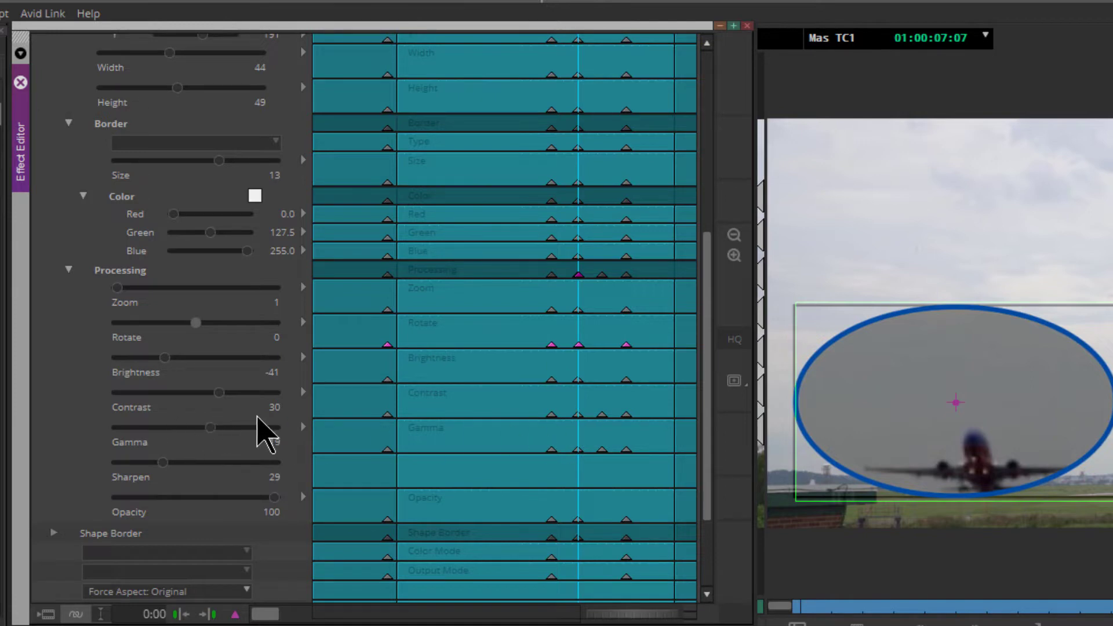
{"action": "left_click", "coordinate": [578, 416]}
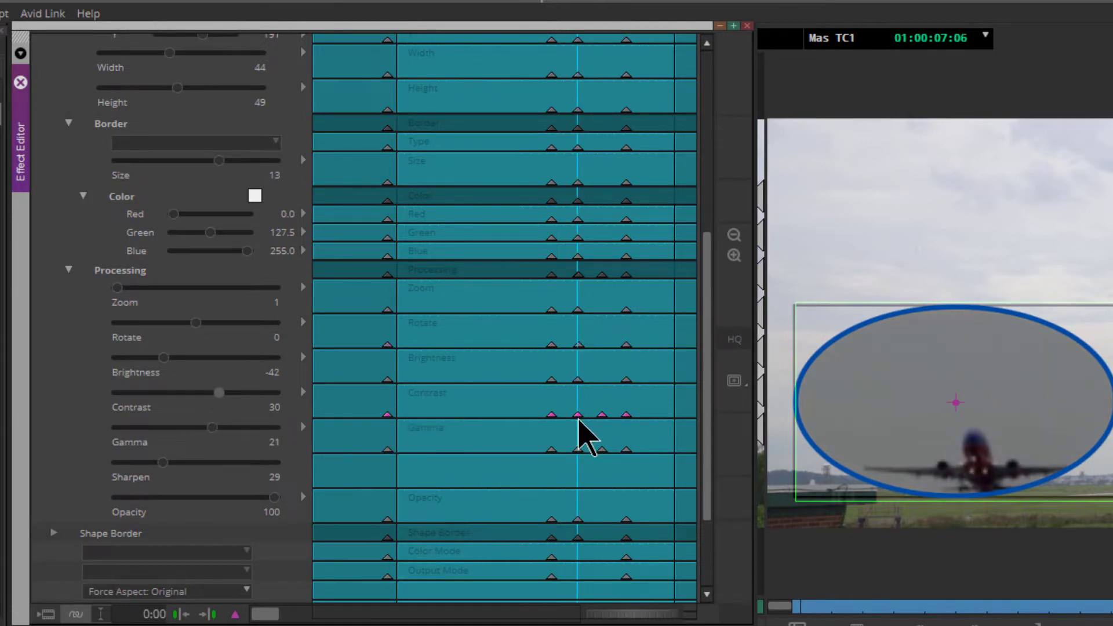
Try deleting only the Contrast keyframe at 01:00:06:04, and undo the deletion.
{"action": "left_click", "coordinate": [578, 416]}
{"action": "left_click", "coordinate": [552, 416]}
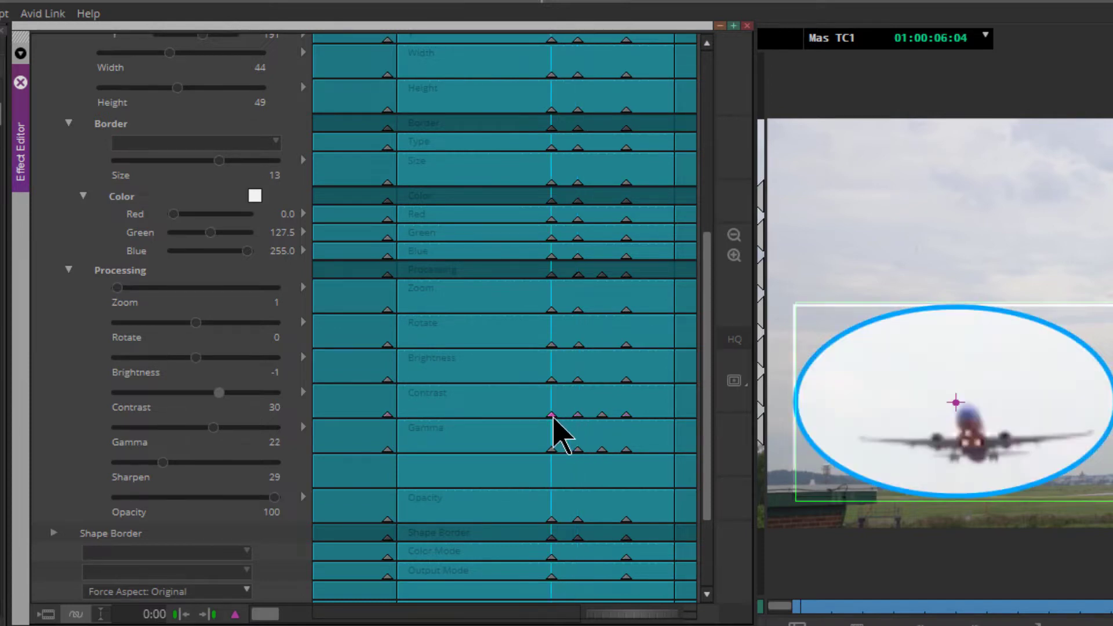
{"action": "key", "text": "Delete"}
{"action": "key", "text": "ctrl+z"}
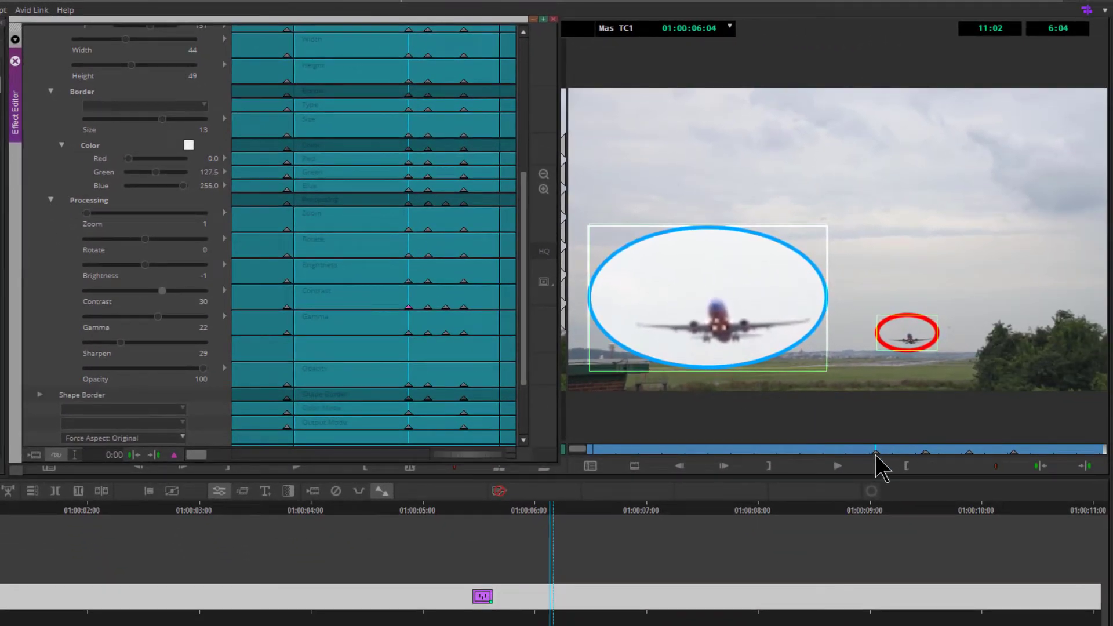
Try deleting the keyframe at 01:00:06:04 from all parameters at once, and undo the deletion.
{"action": "left_click", "coordinate": [875, 453]}
{"action": "key", "text": "Delete"}
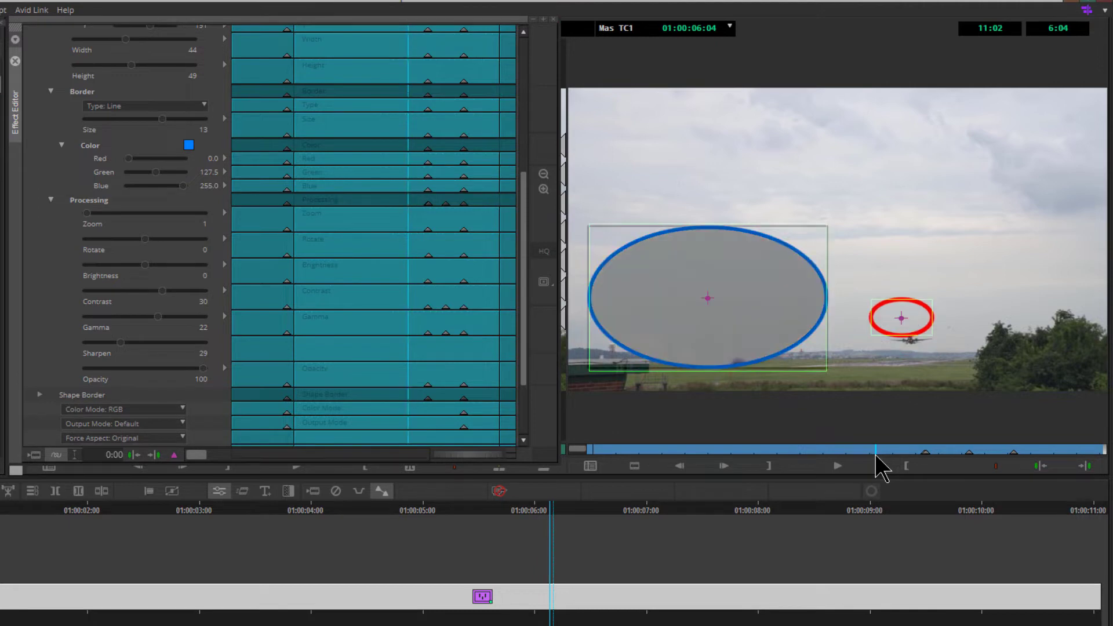
{"action": "key", "text": "ctrl+z"}
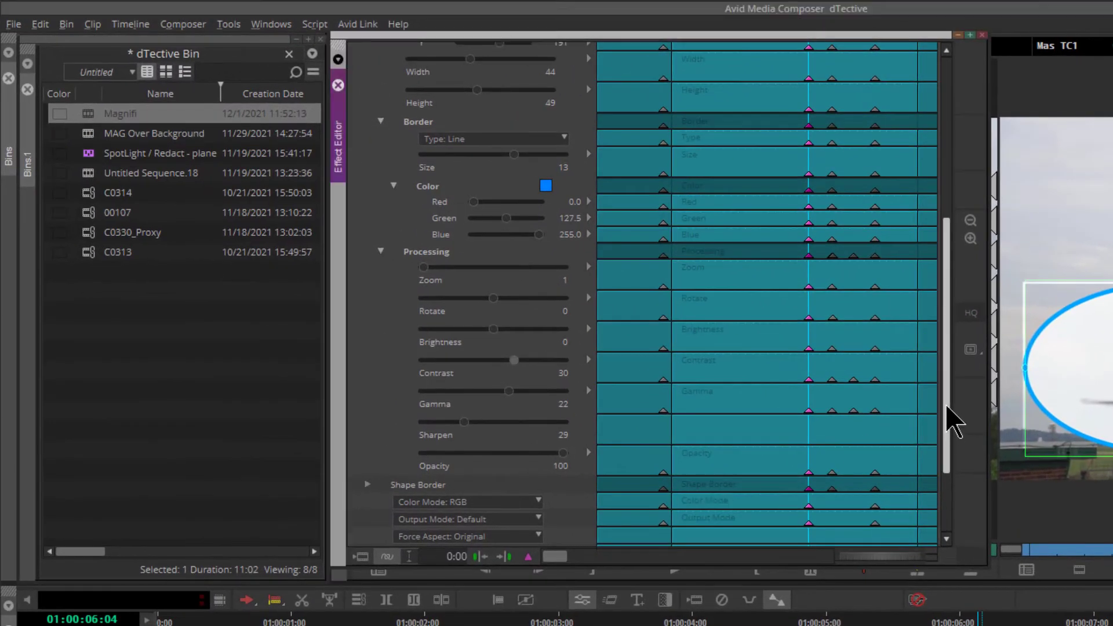
Save the keyframed MAGNIFi effect as a template in the dTective Bin and name it "MAGNIFi airplane".
{"action": "left_click_drag", "start_coordinate": [931, 423], "coordinate": [929, 238]}
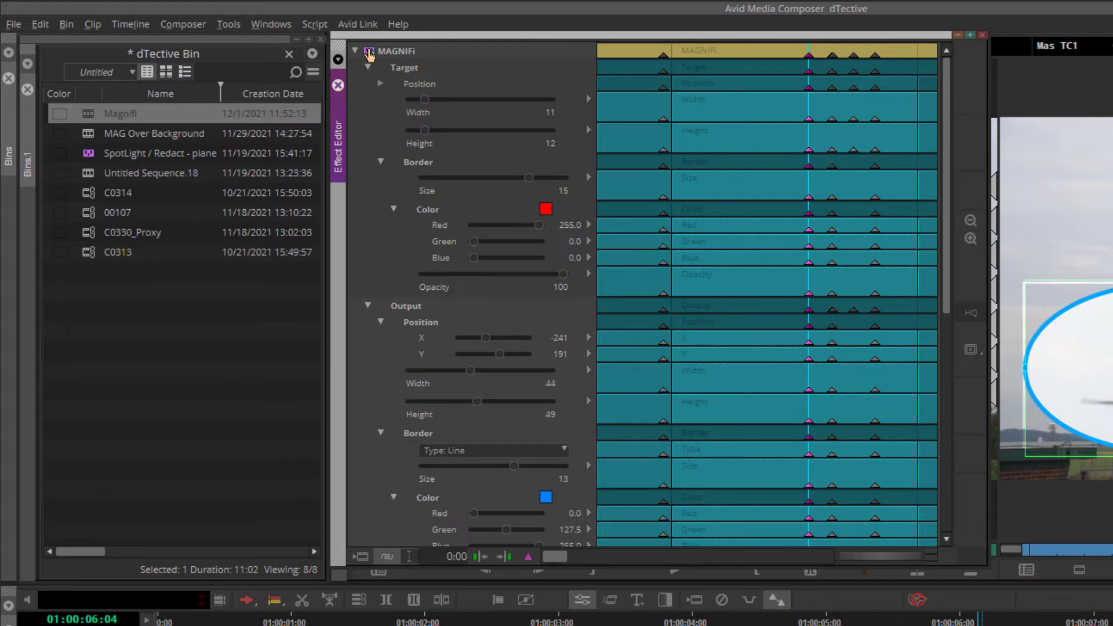
{"action": "left_click_drag", "start_coordinate": [368, 54], "coordinate": [167, 255]}
{"action": "left_click_drag", "start_coordinate": [144, 313], "coordinate": [146, 319]}
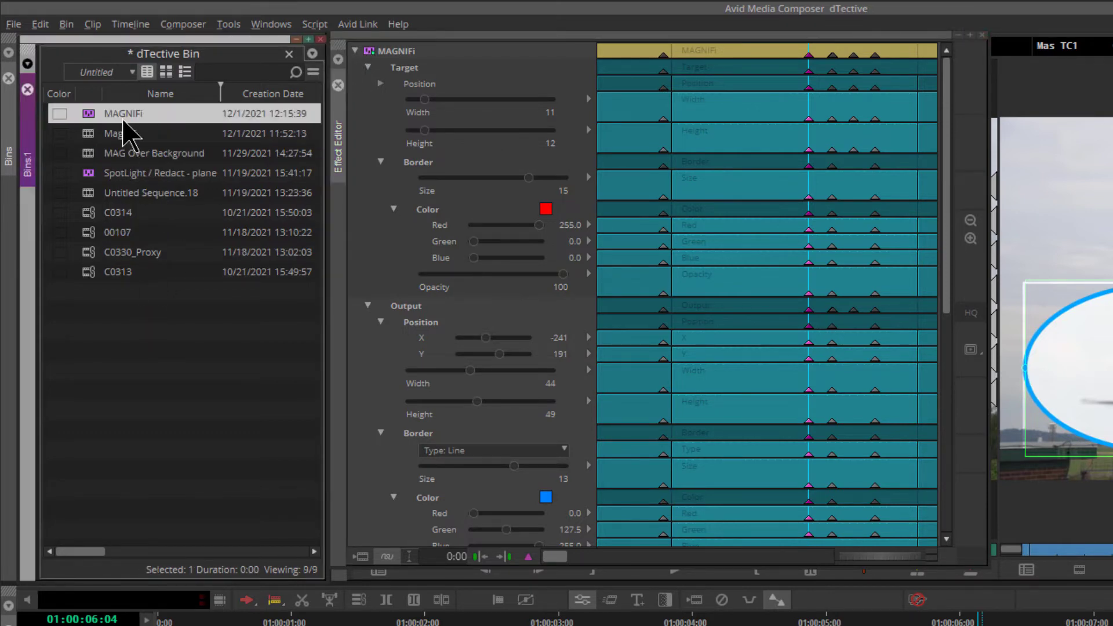
{"action": "left_click", "coordinate": [123, 115]}
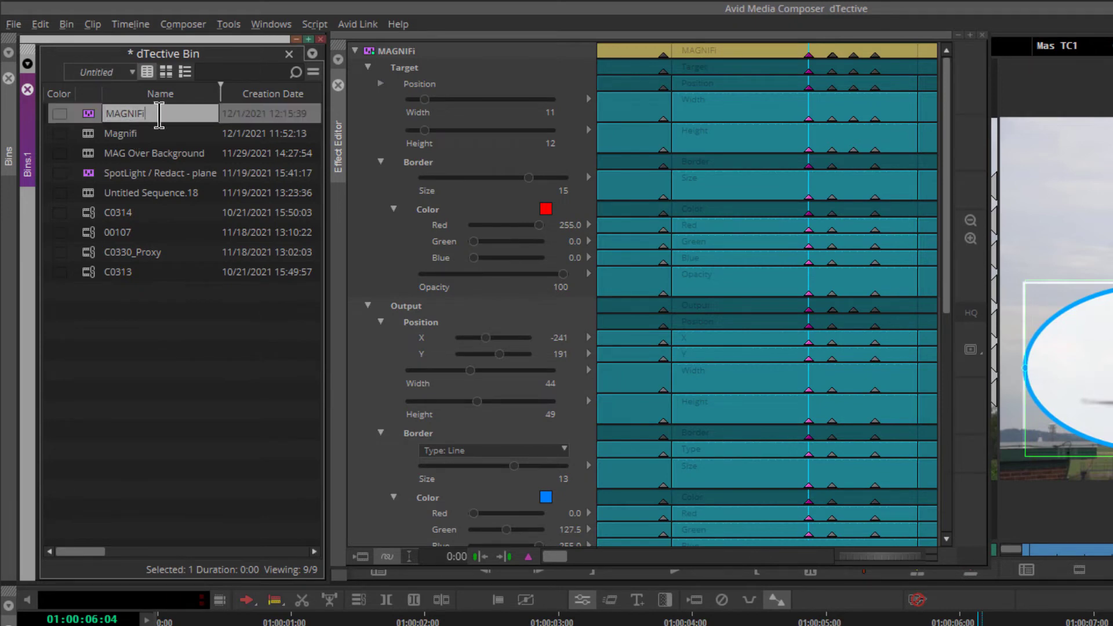
{"action": "type", "text": "airplane"}
{"action": "key", "text": "Return"}
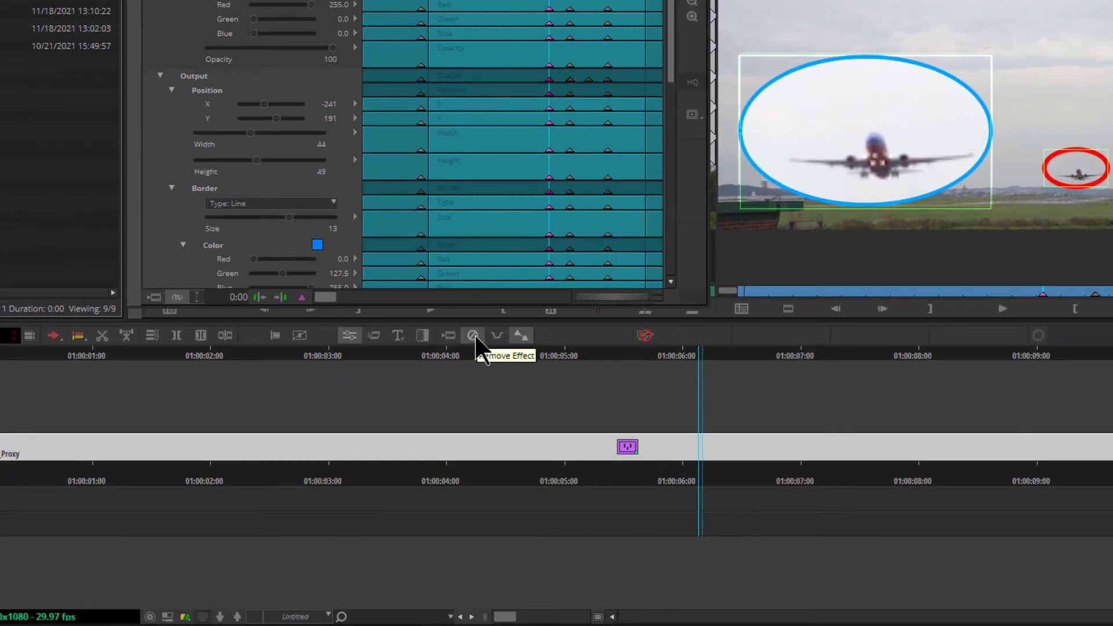
Remove the effect from the C0330_Proxy clip and apply the saved MAGNIFi airplane template to it.
{"action": "left_click", "coordinate": [474, 337]}
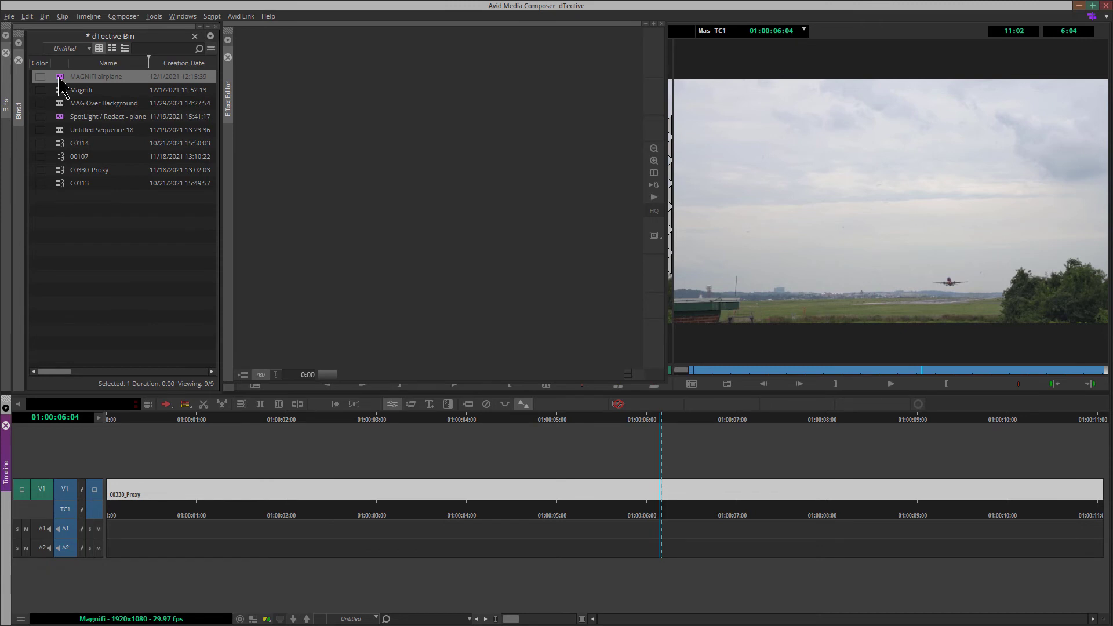
{"action": "left_click_drag", "start_coordinate": [62, 77], "coordinate": [354, 486]}
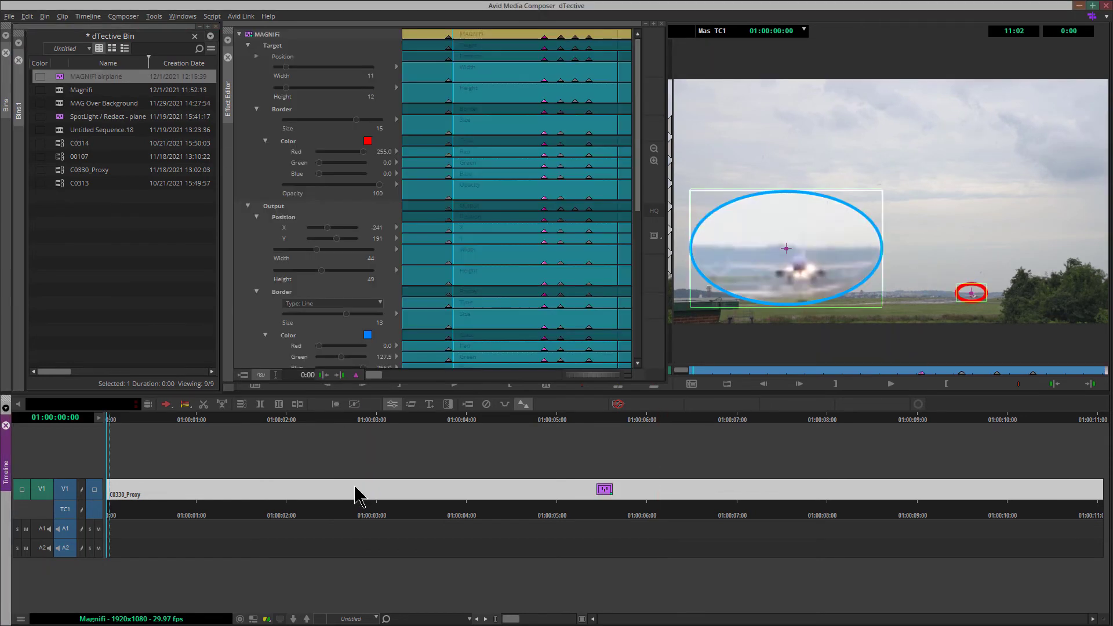